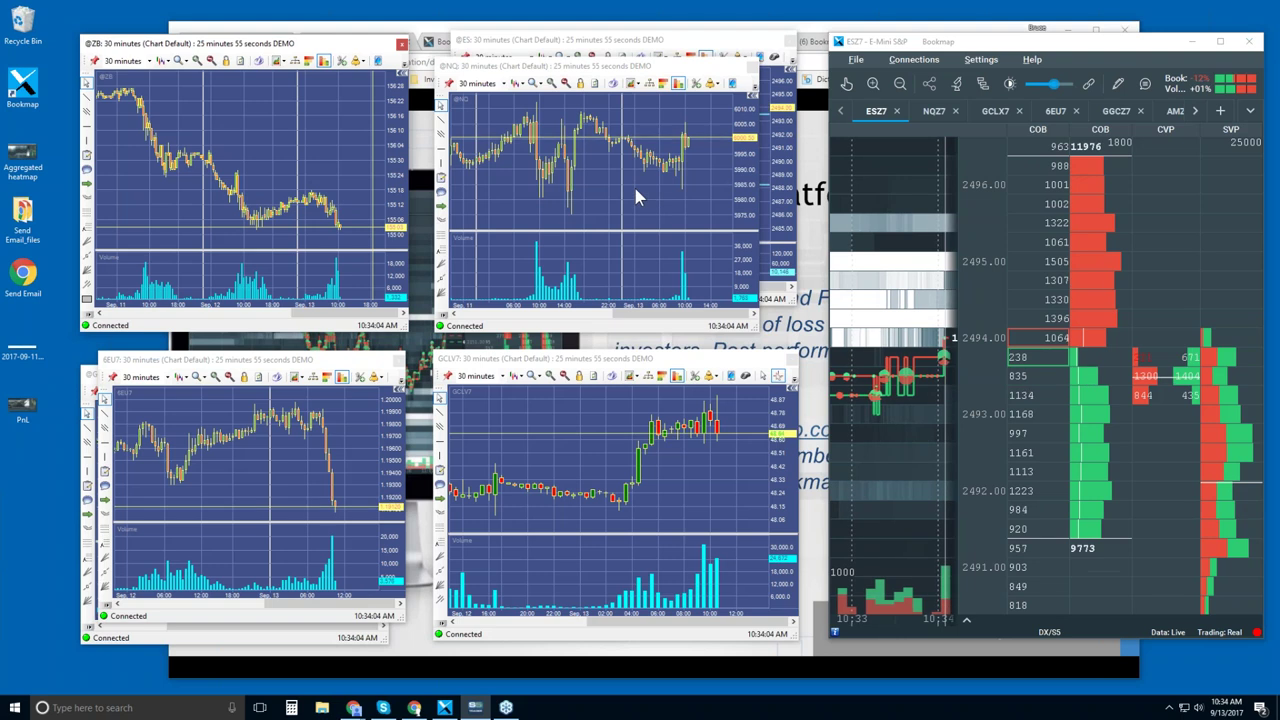
click(613, 41)
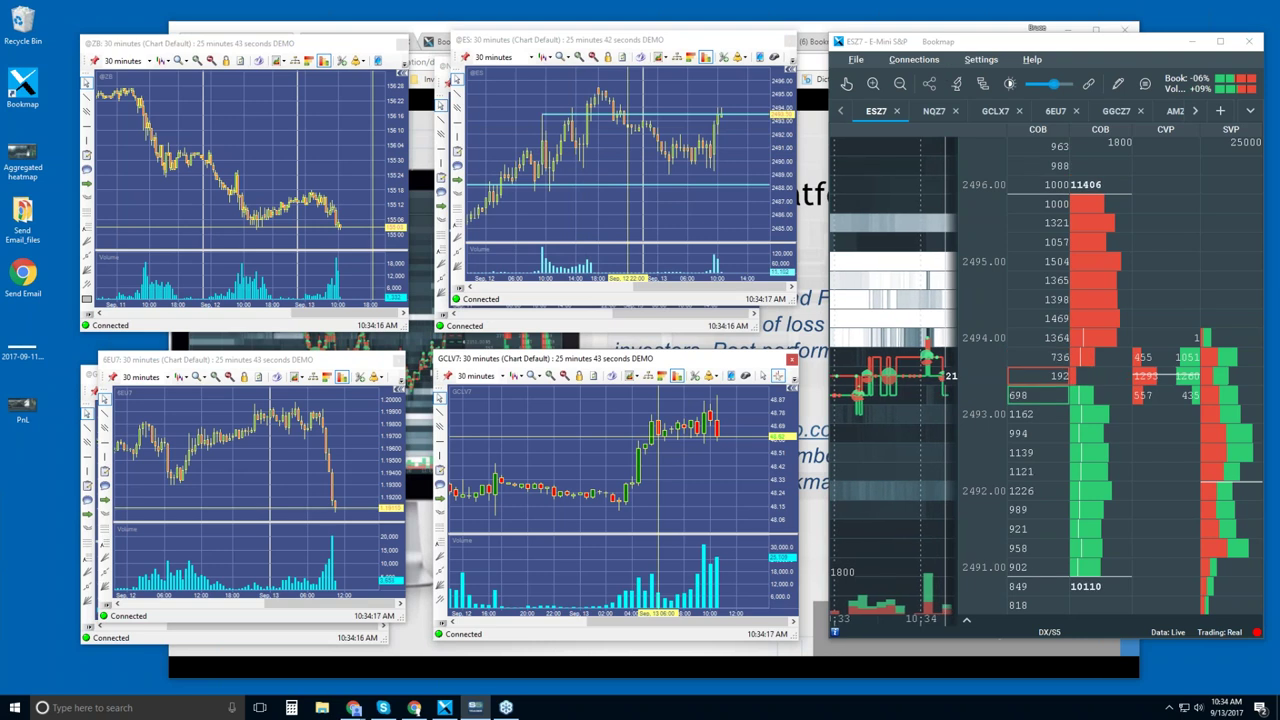
double_click(1003, 43)
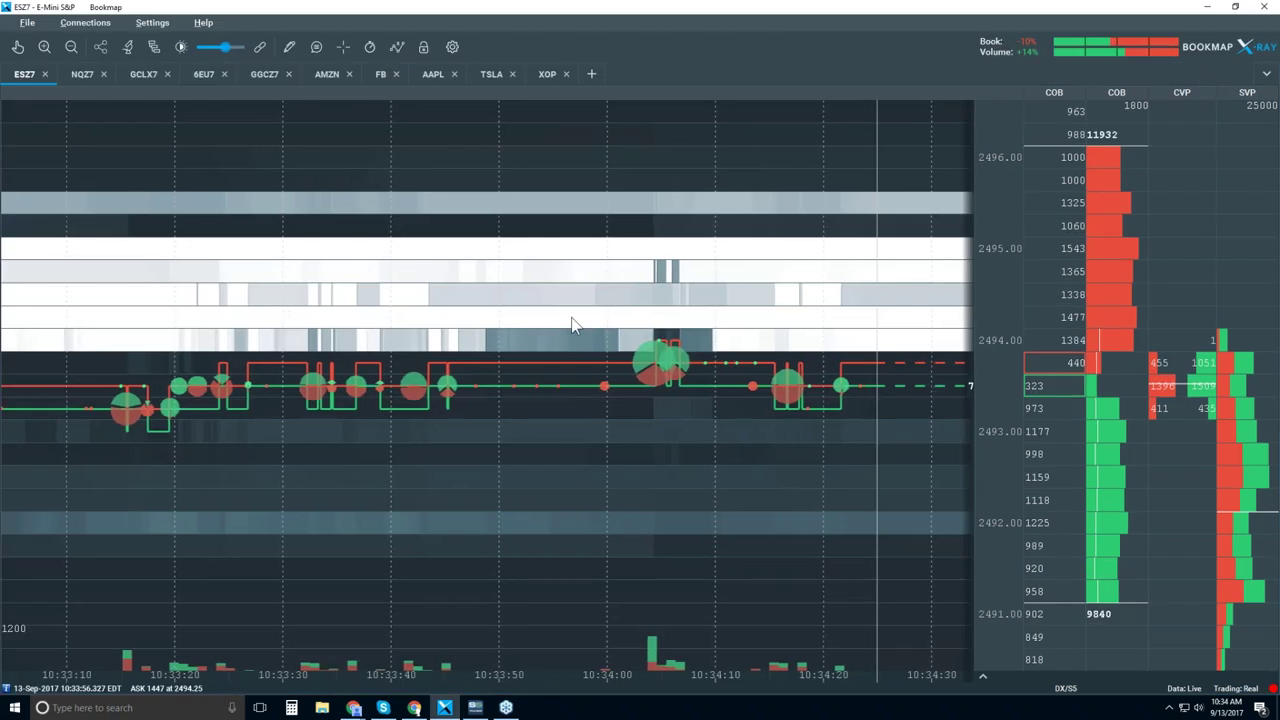
scroll(511, 307, down, 6)
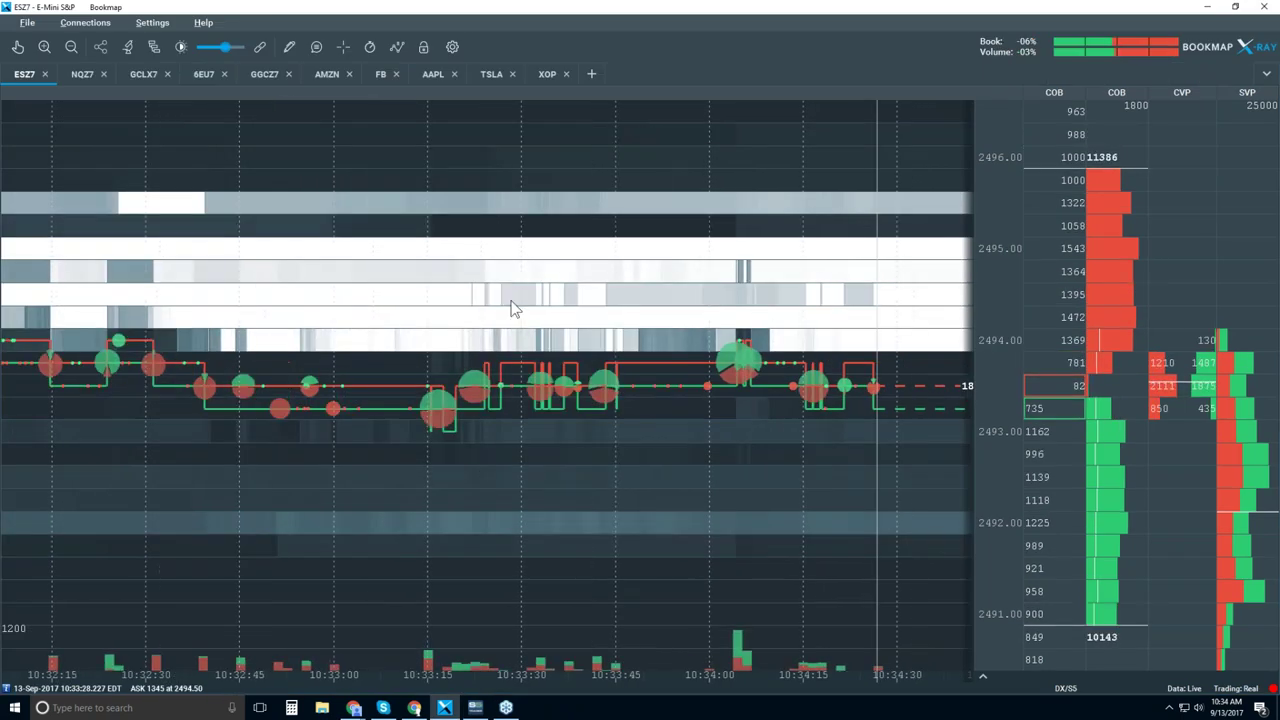
scroll(511, 307, down, 4)
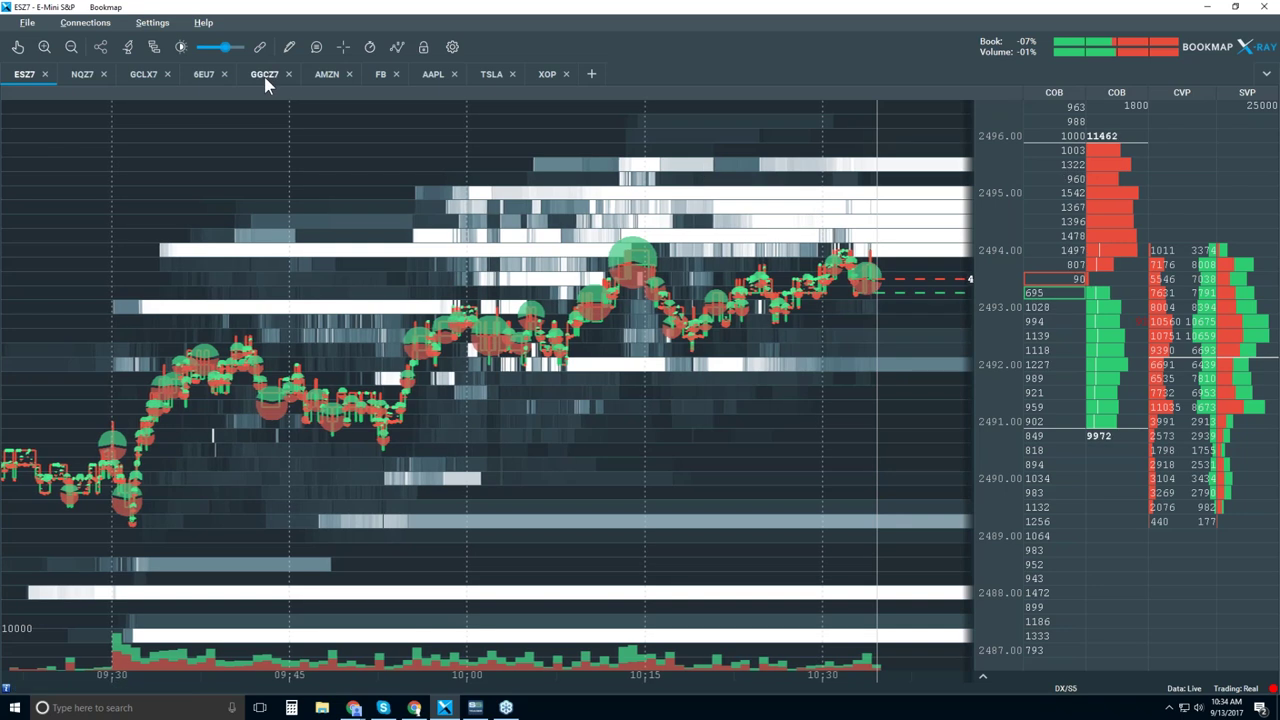
- Examine the GCLX7 crude oil heatmap around 10:30, including the order book levels and volume dots at the price spike and drop
click(148, 78)
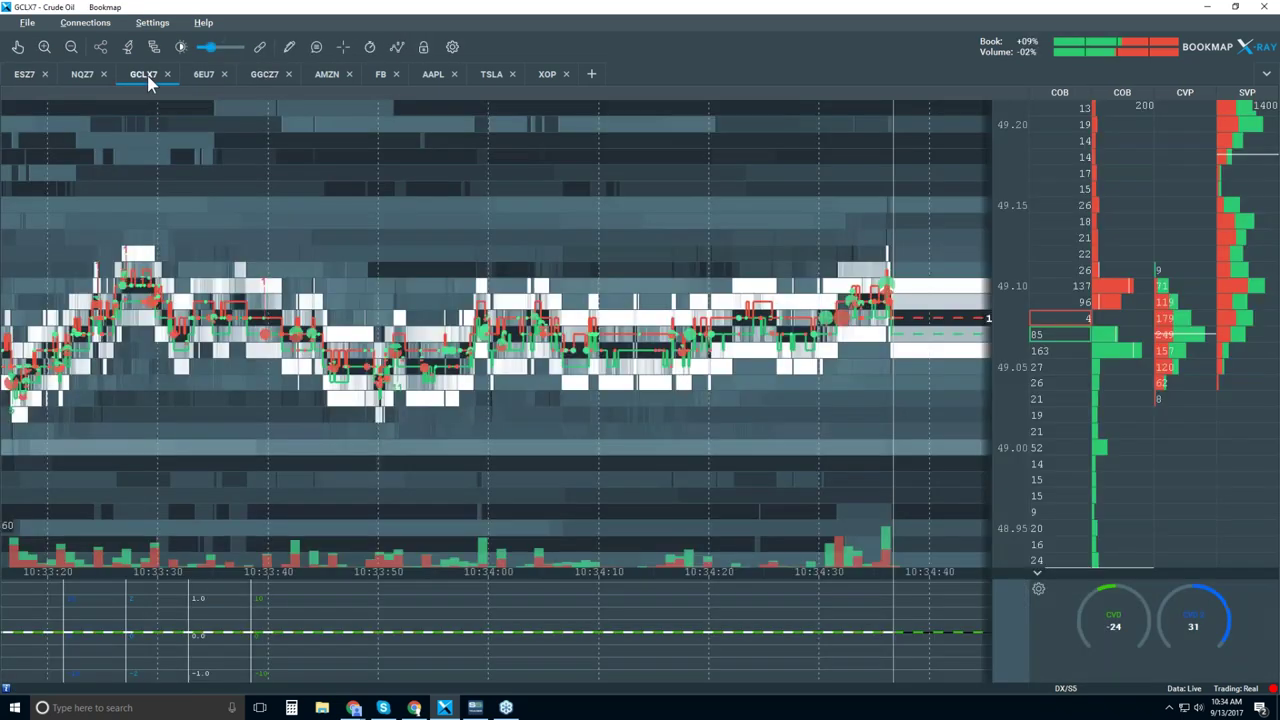
scroll(356, 290, down, 3)
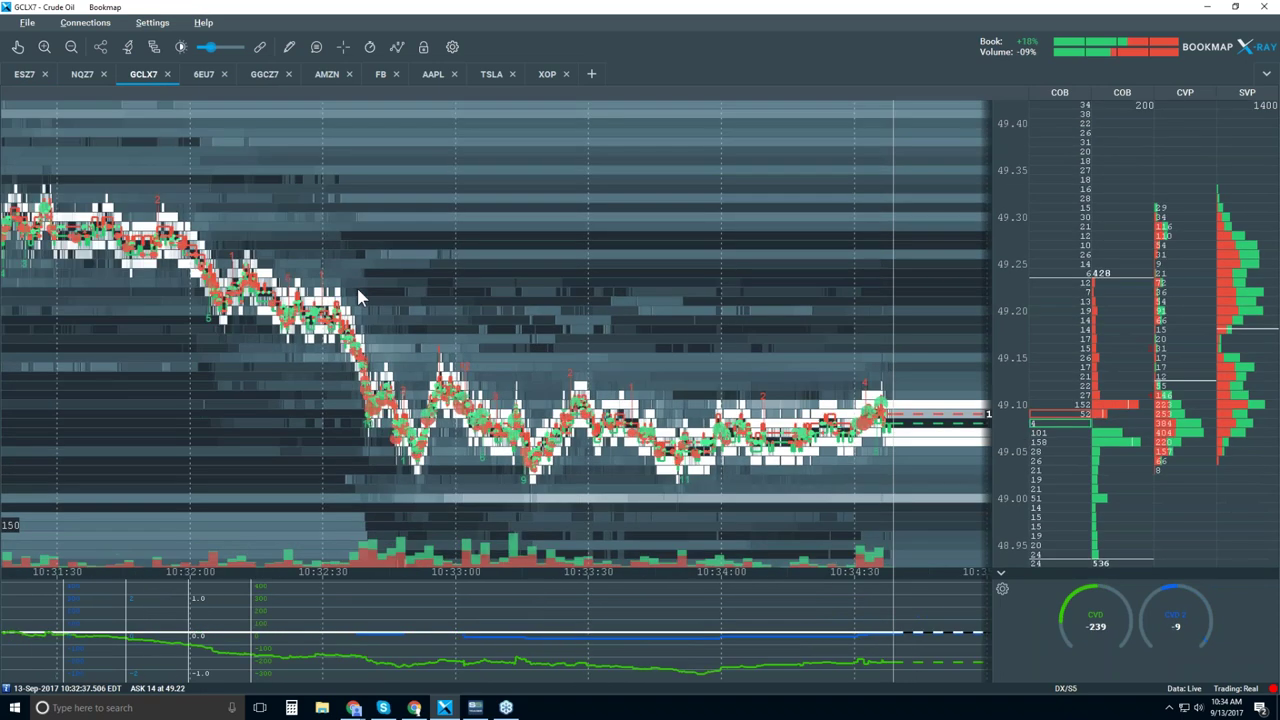
scroll(358, 291, down, 3)
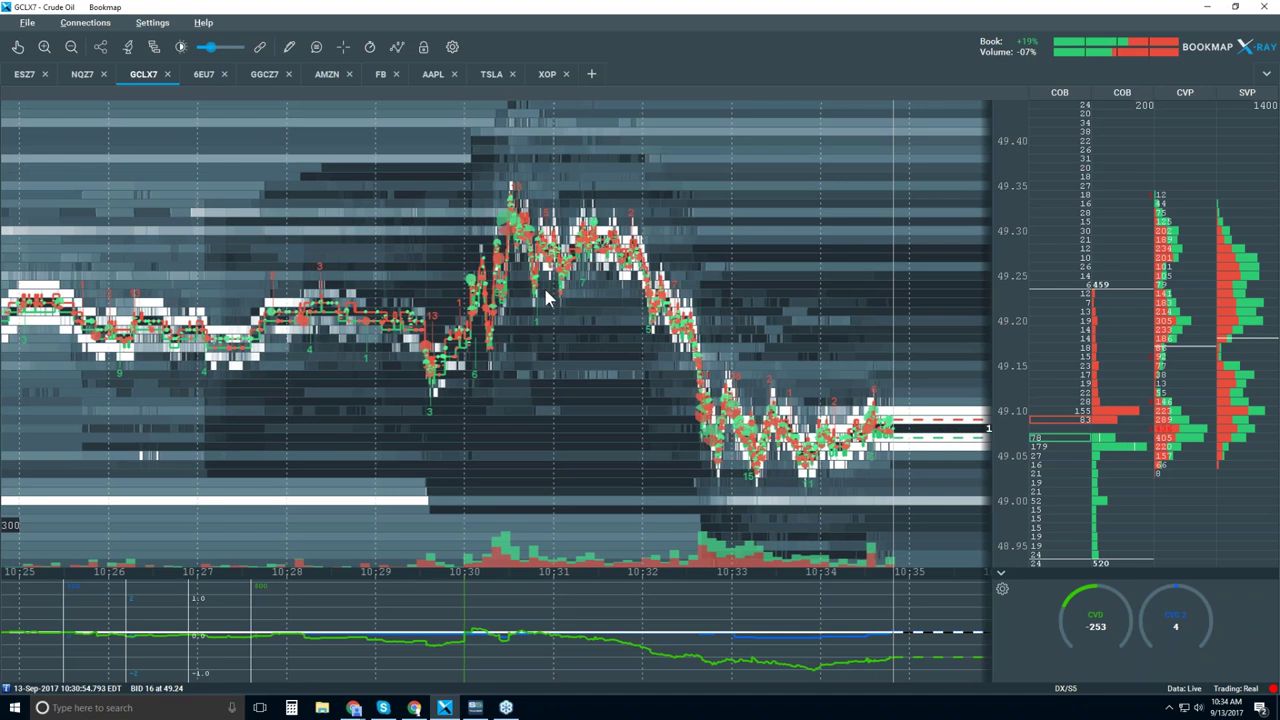
scroll(539, 292, up, 3)
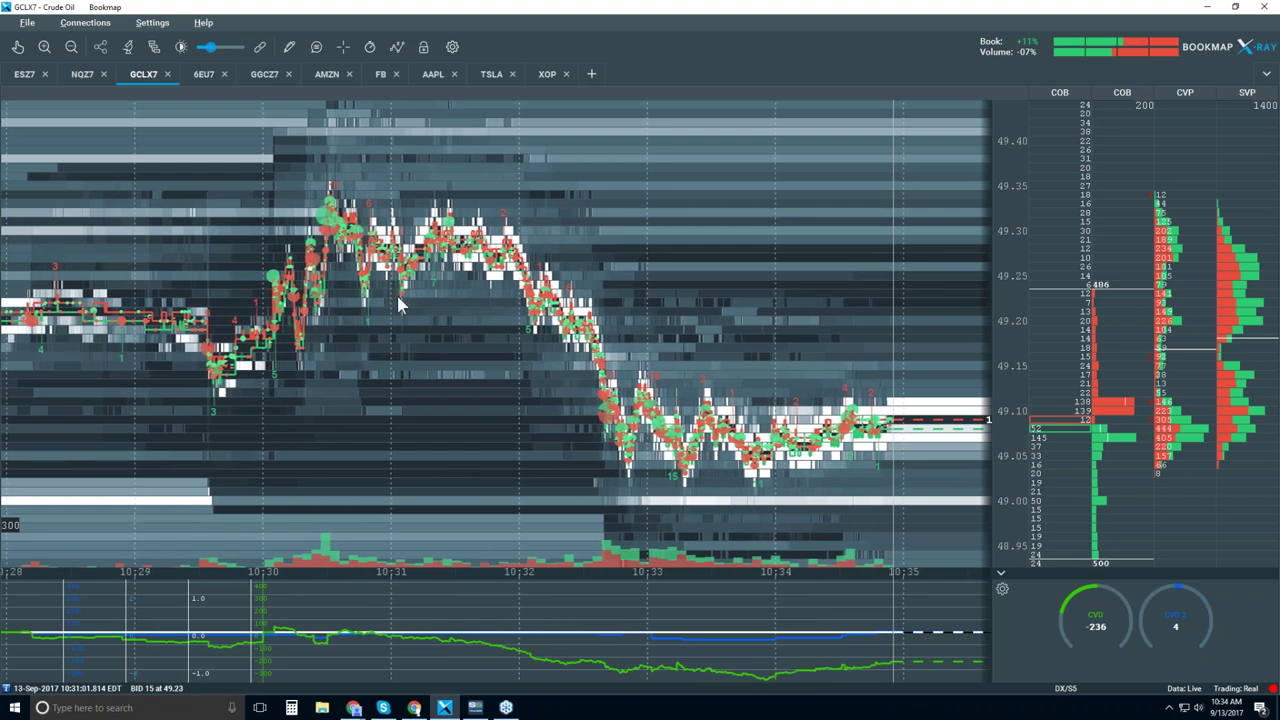
scroll(398, 305, down, 3)
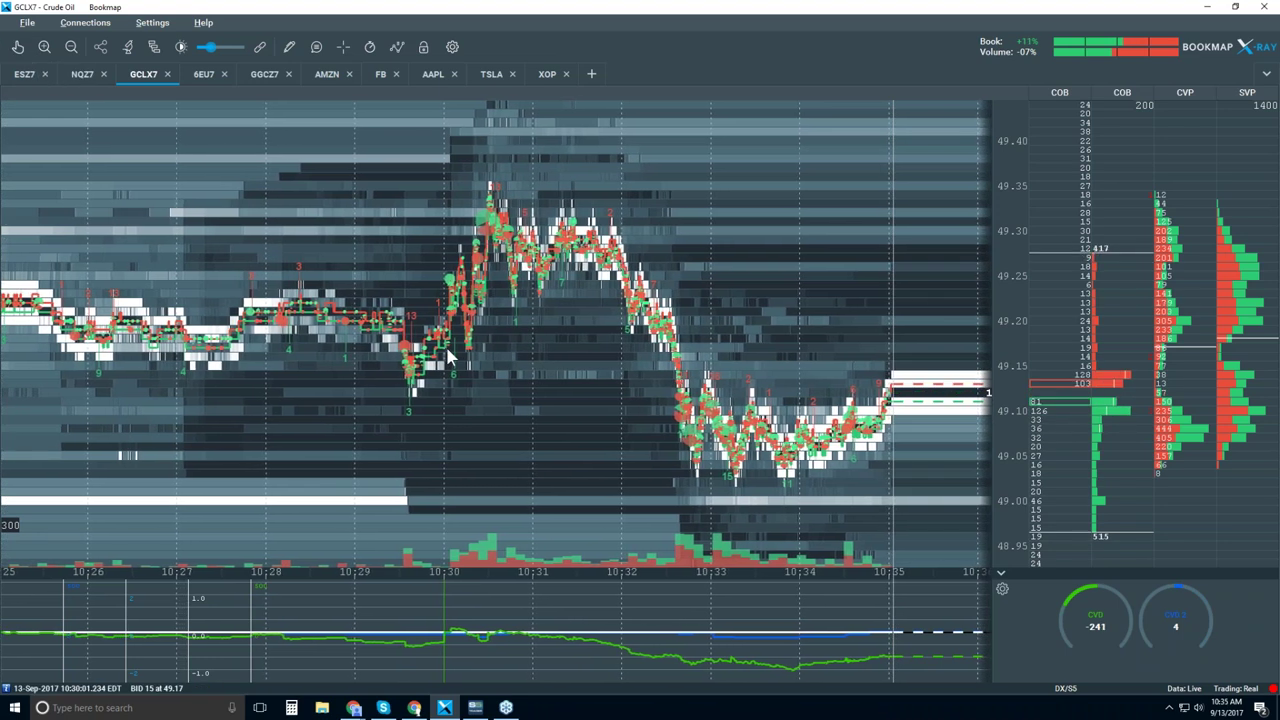
click(17, 47)
scroll(407, 303, up, 3)
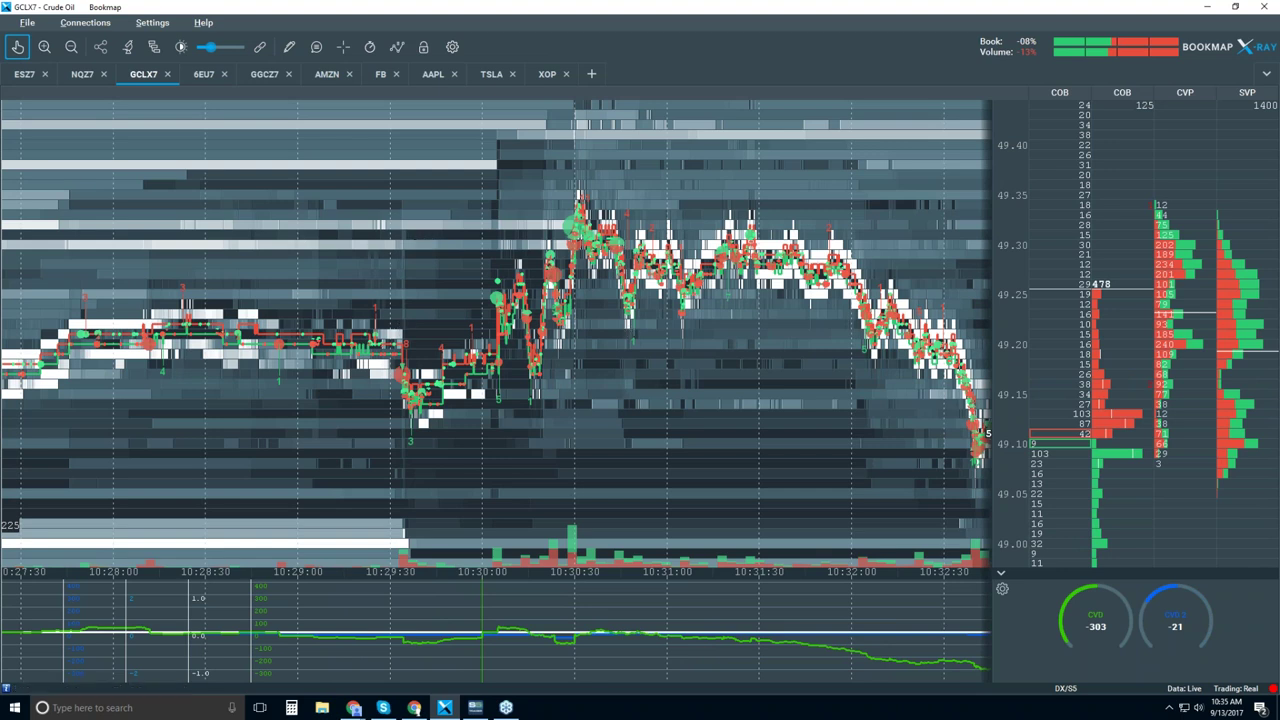
drag(1040, 234, 1040, 244)
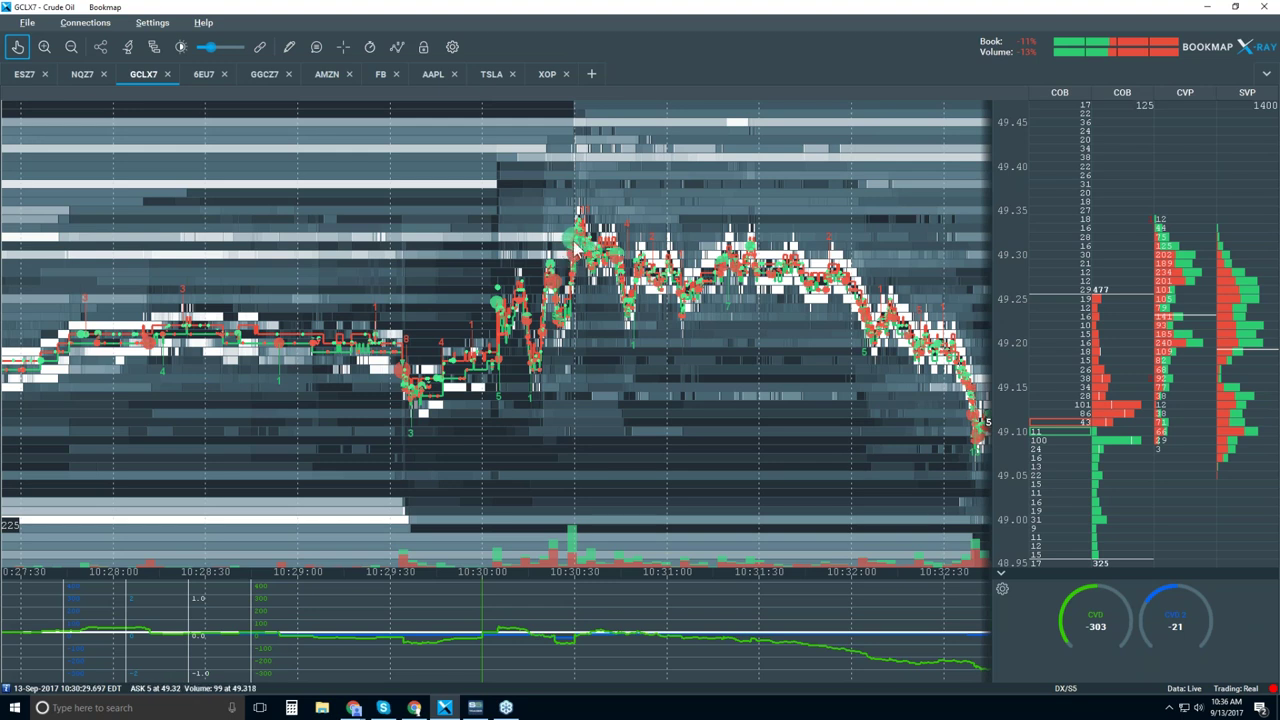
click(17, 46)
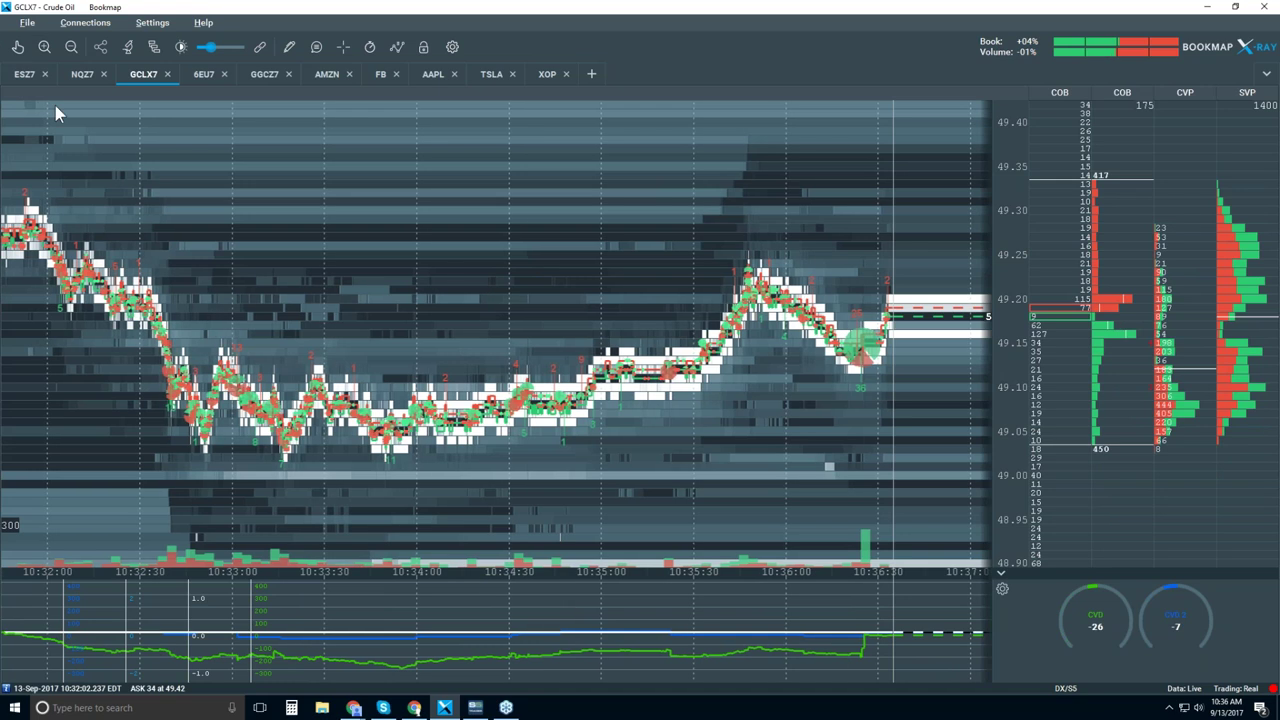
- On the ESZ7 chart, show Candlestick Bars and switch off Volume Dots, Best Bid/Ask, Heatmap and Extended
click(24, 76)
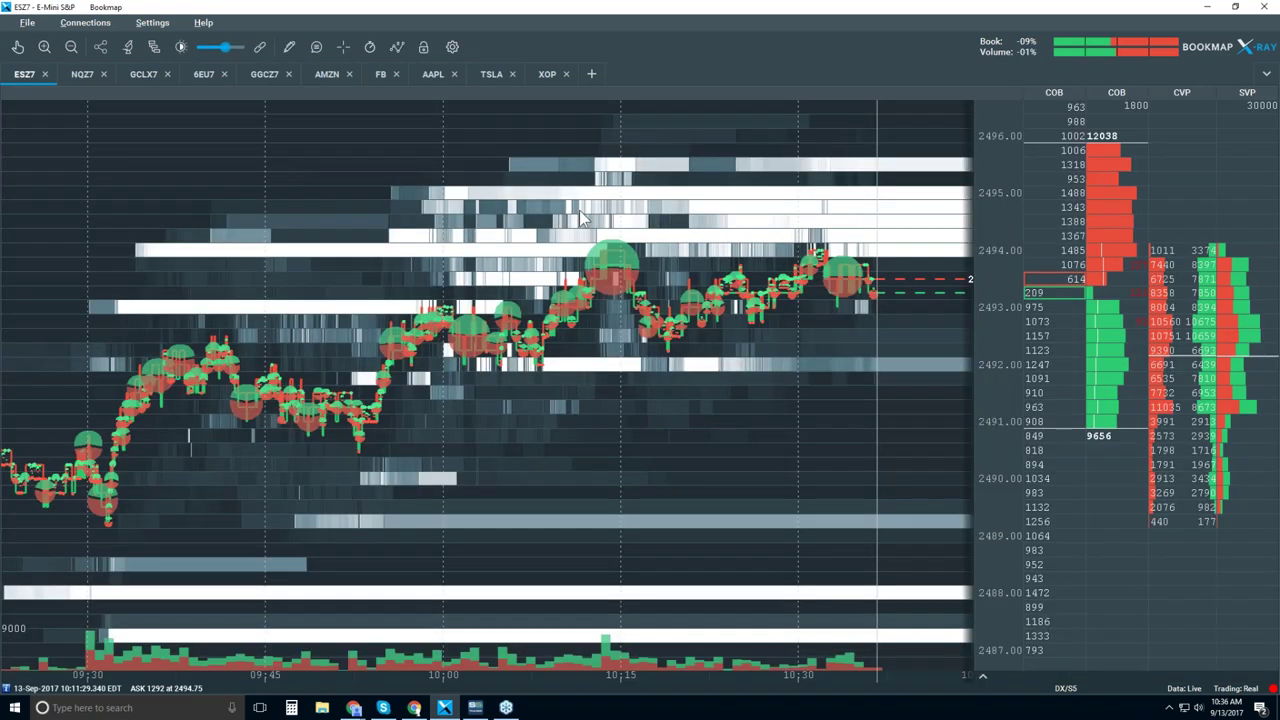
scroll(583, 218, down, 1)
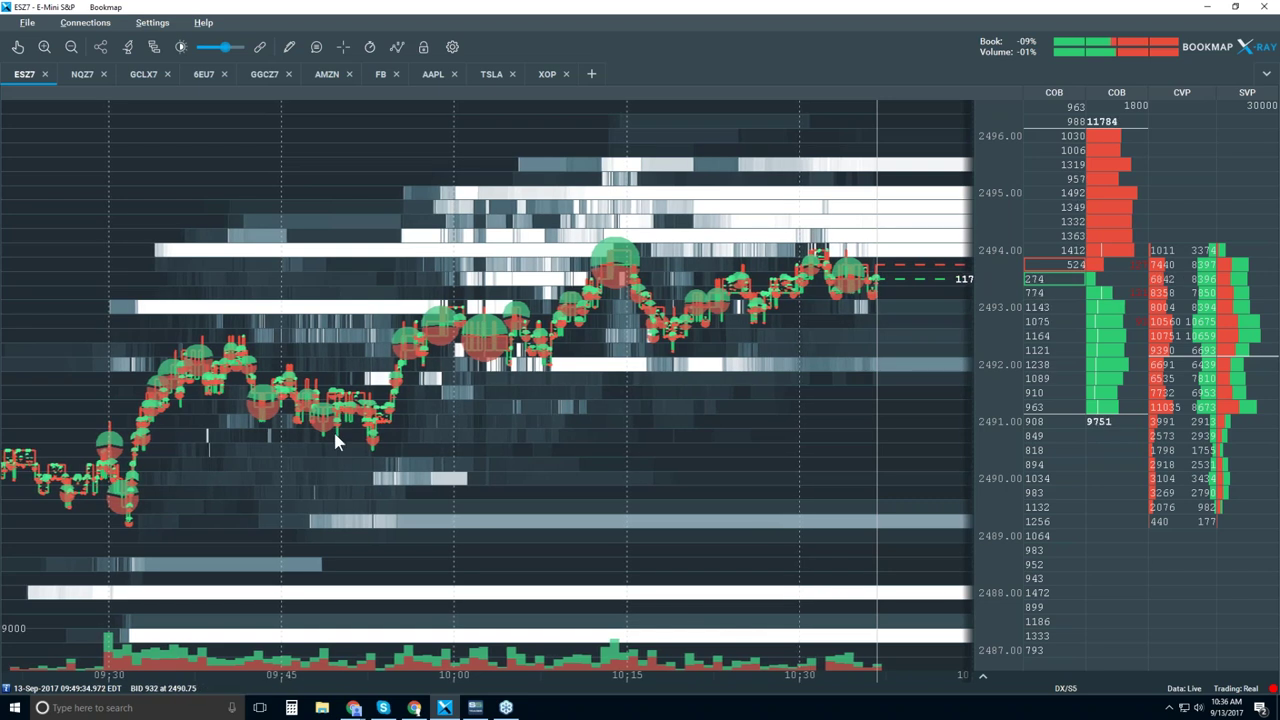
click(397, 47)
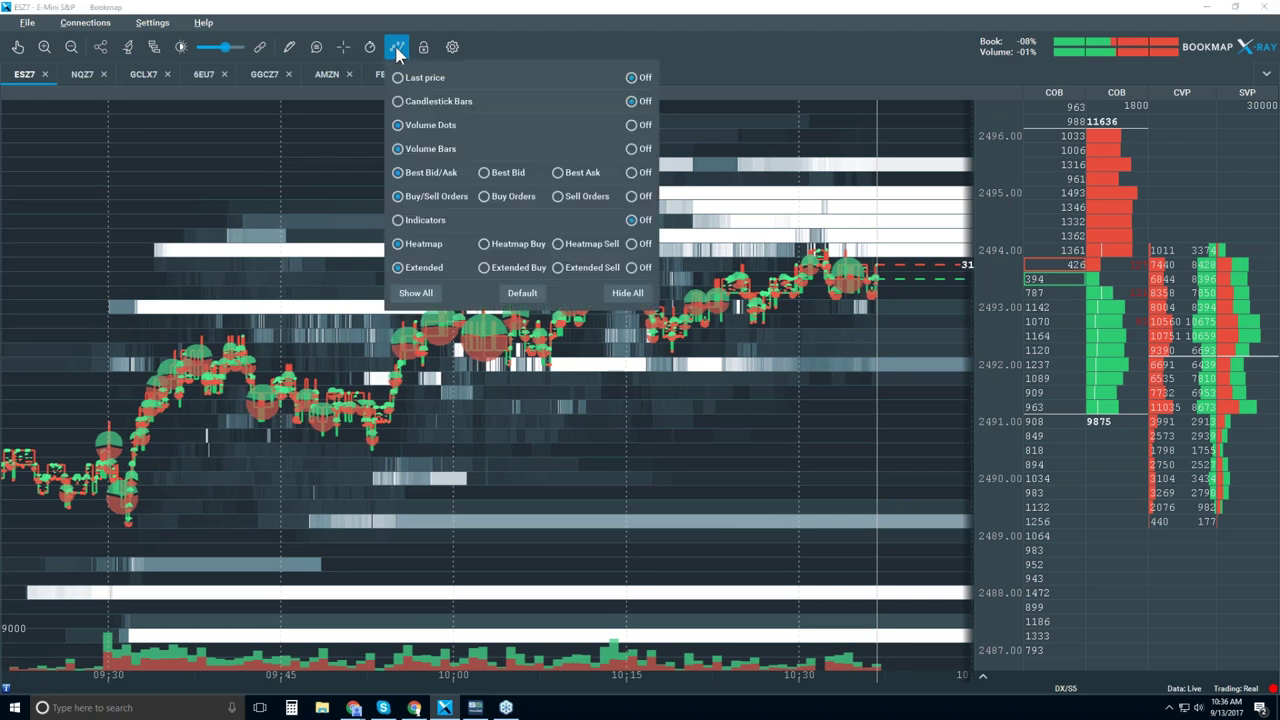
click(399, 102)
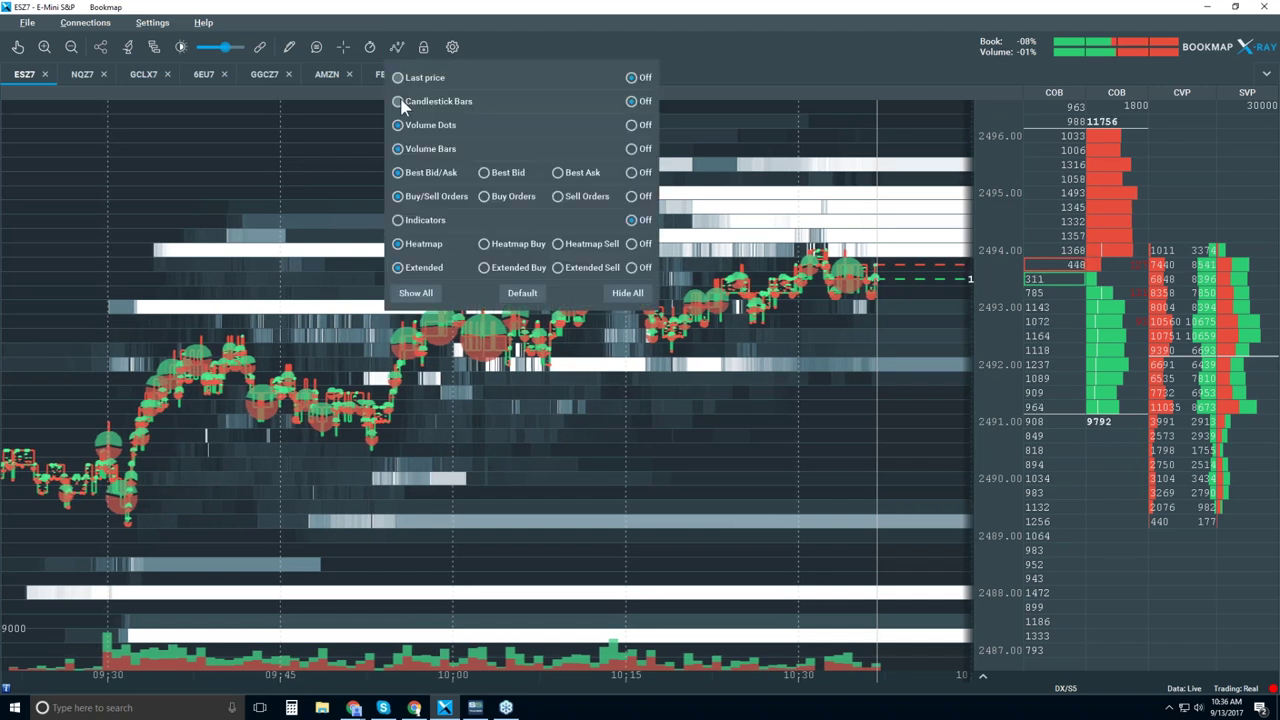
click(632, 126)
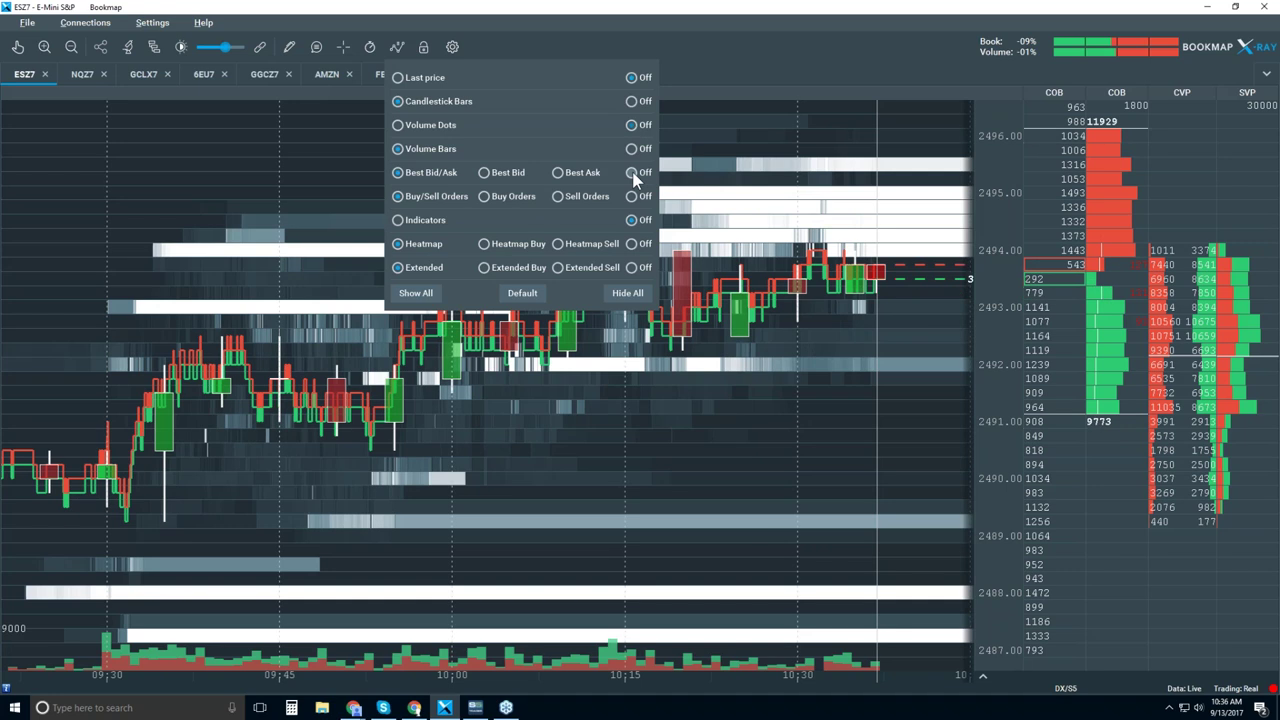
click(633, 174)
click(633, 221)
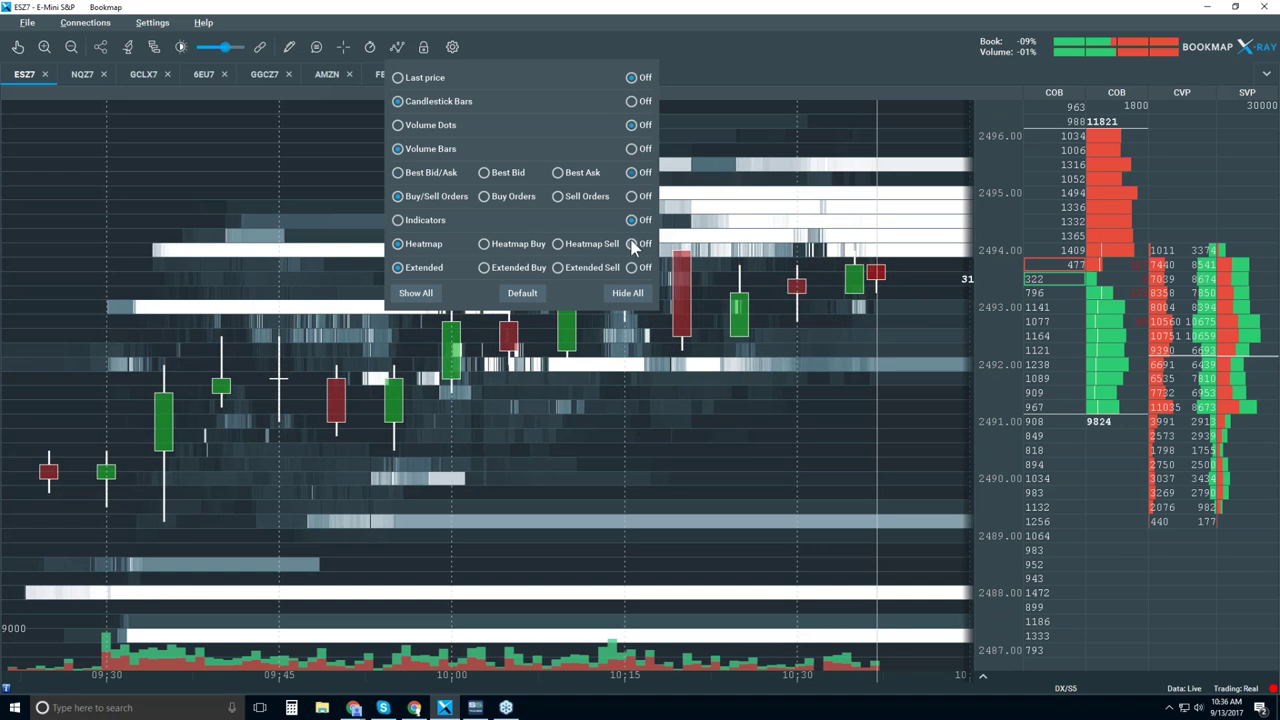
click(632, 244)
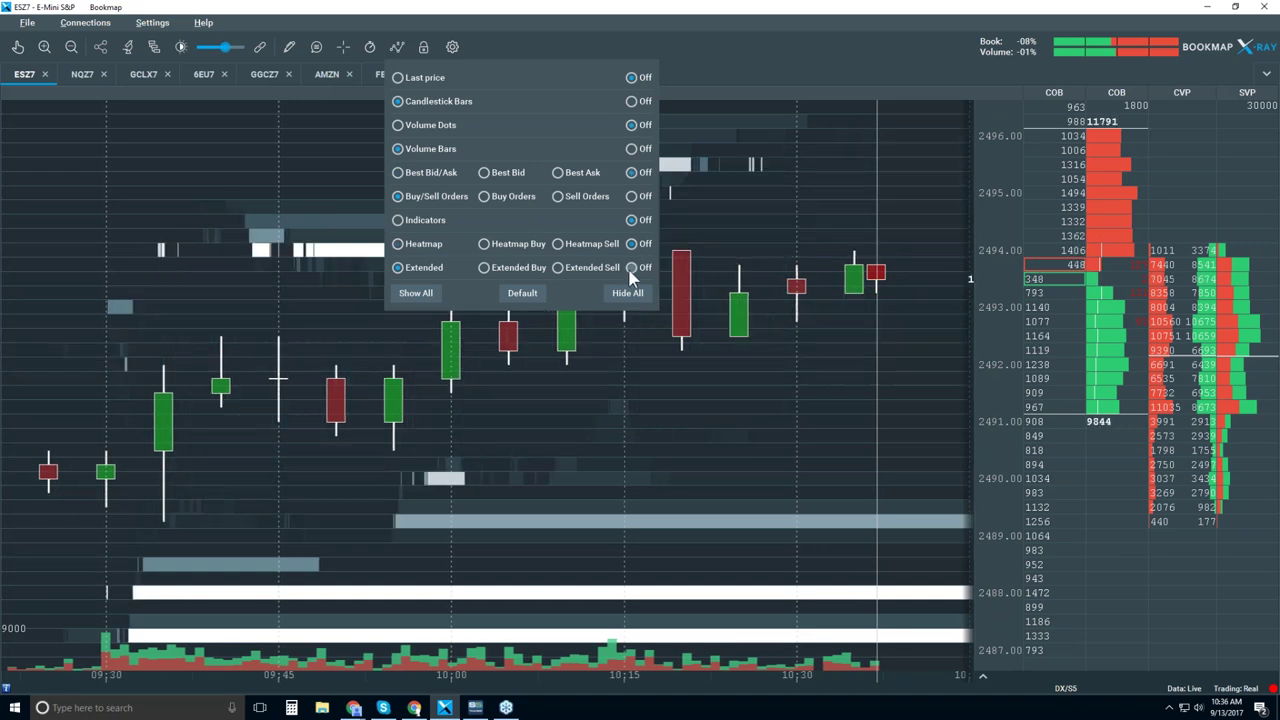
click(632, 268)
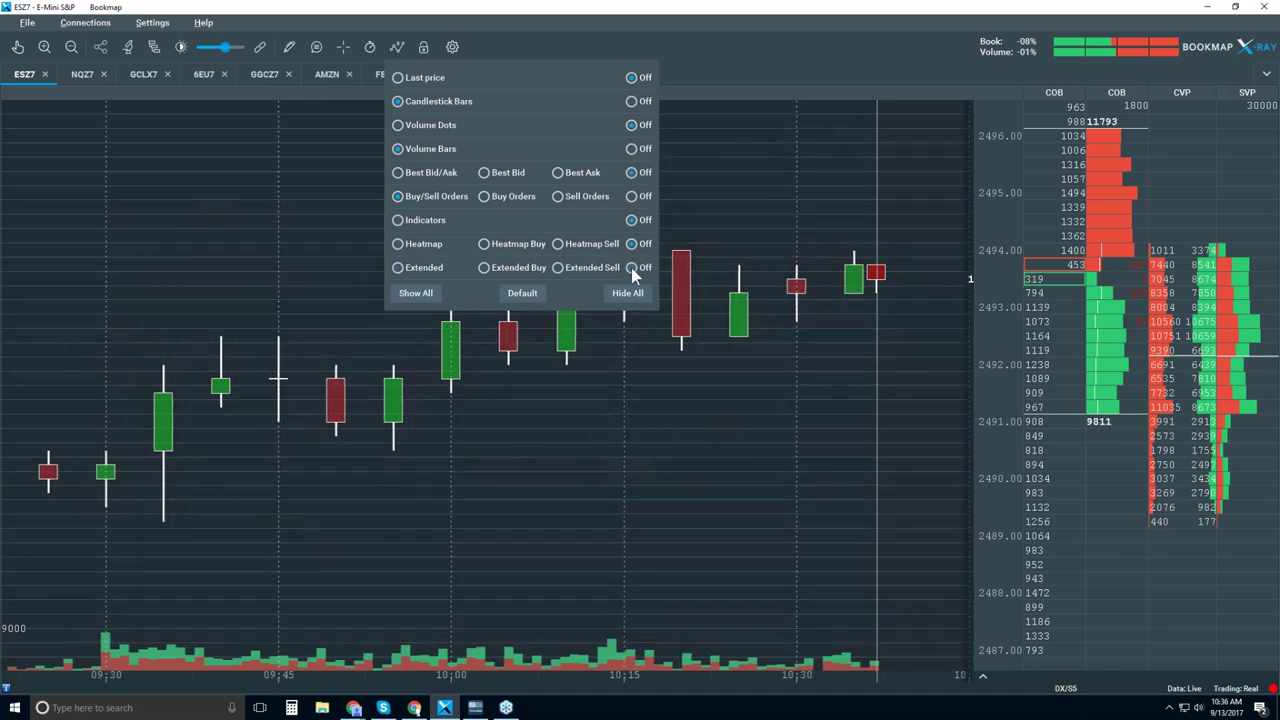
click(700, 202)
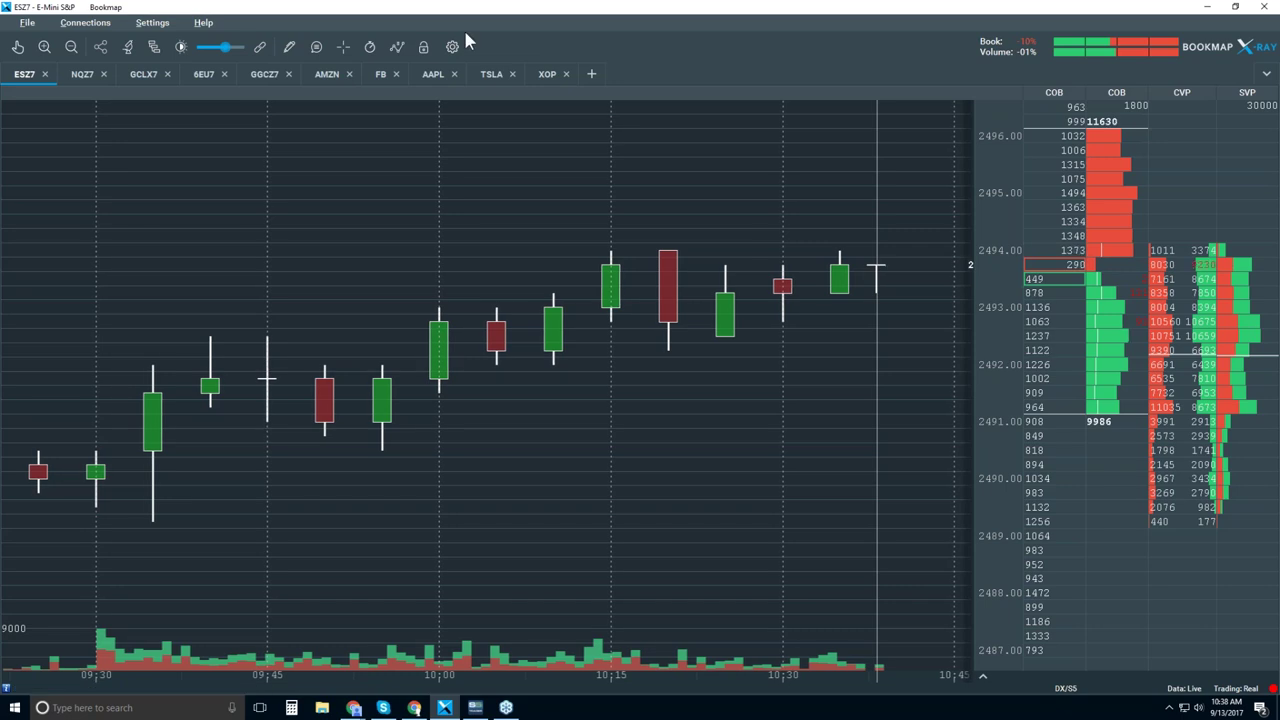
- Display the Best Bid/Ask lines over the ESZ7 candlesticks
click(397, 47)
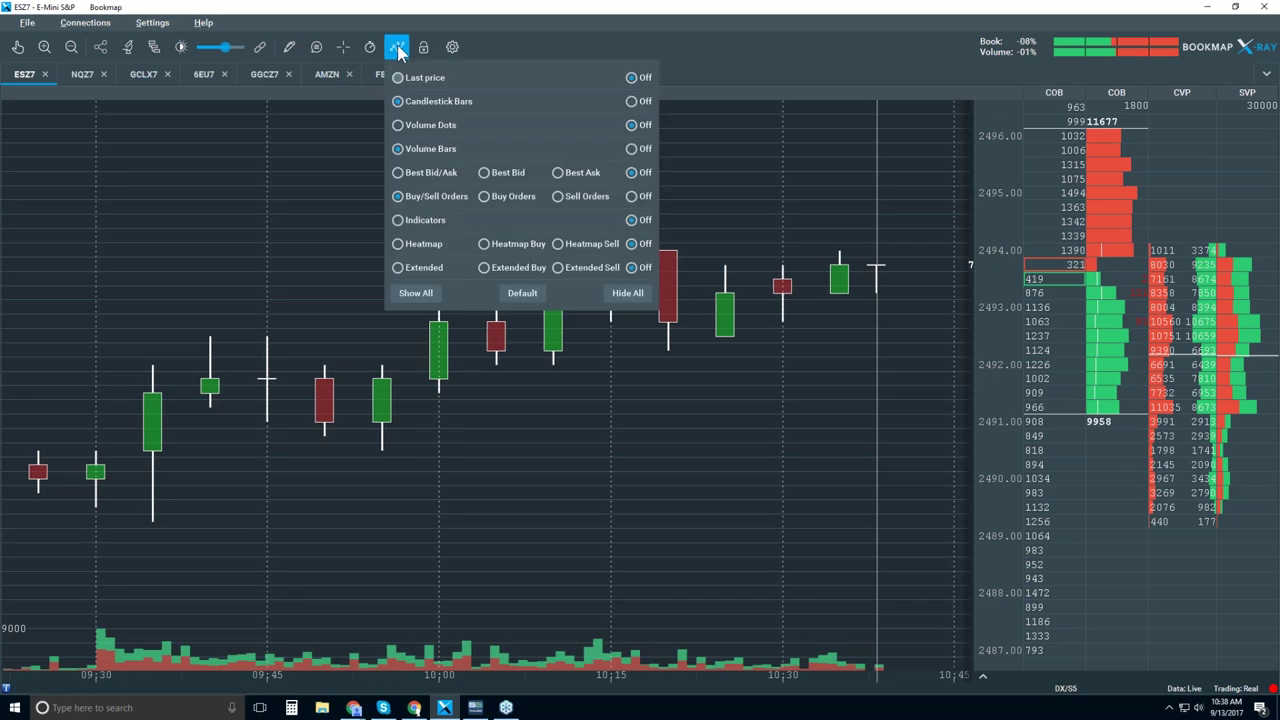
click(416, 178)
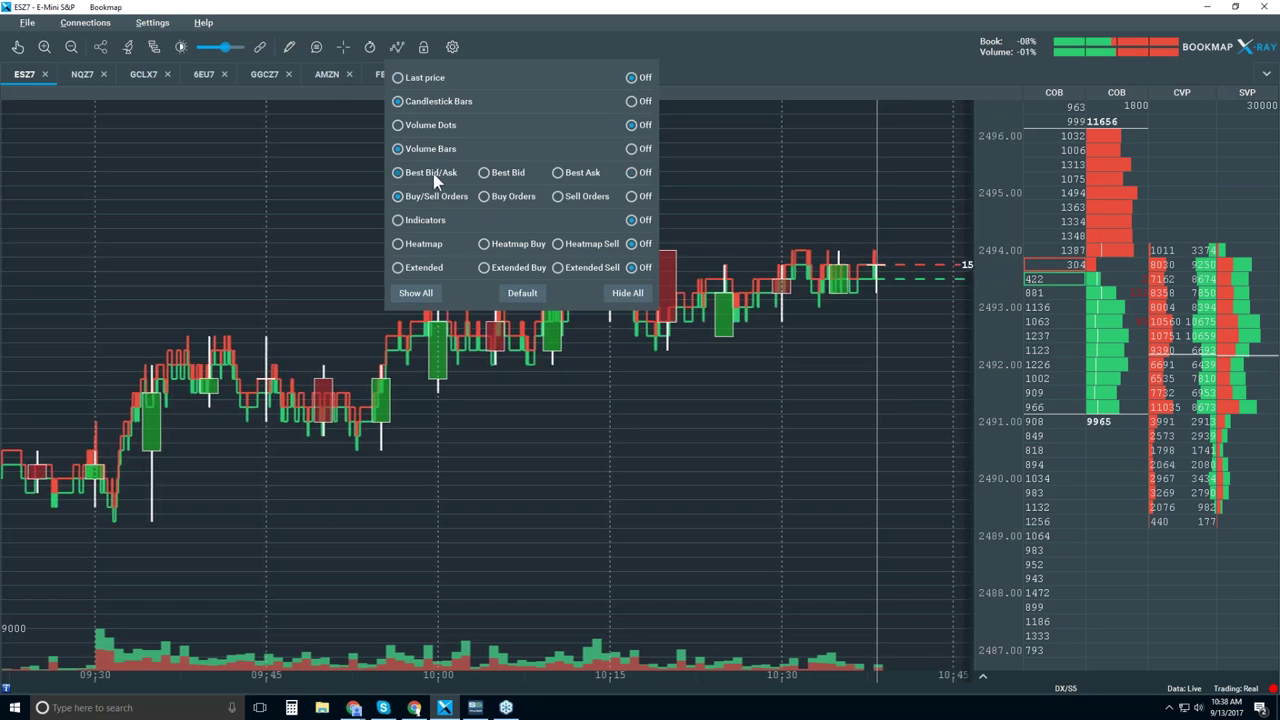
click(746, 171)
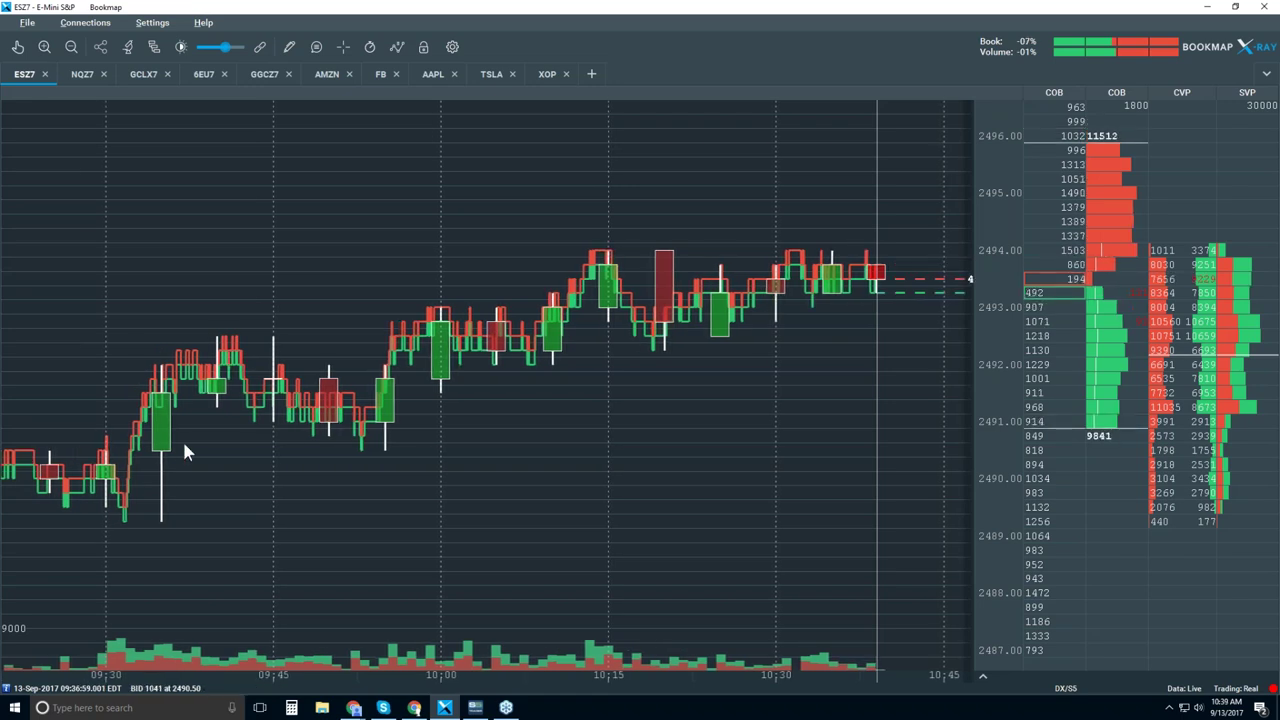
- Draw a horizontal line across the ESZ7 chart at about 2490.50 and set the drawing tool back to None
click(289, 46)
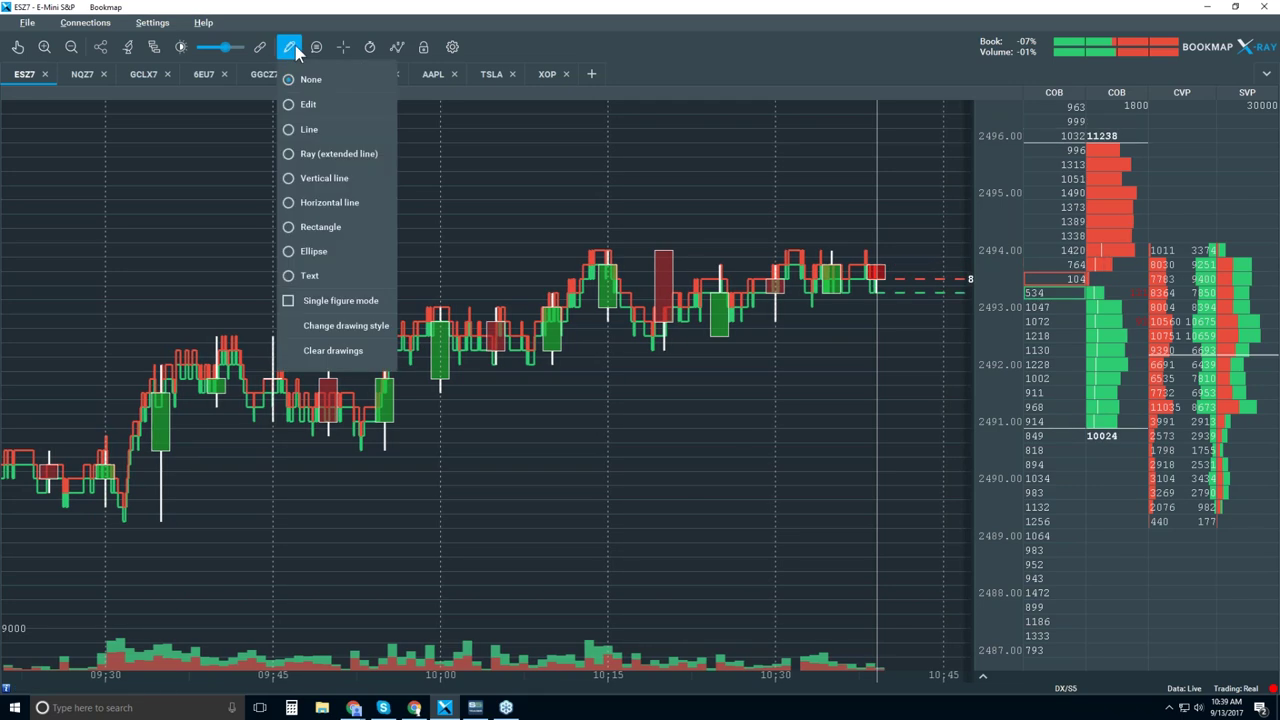
click(347, 205)
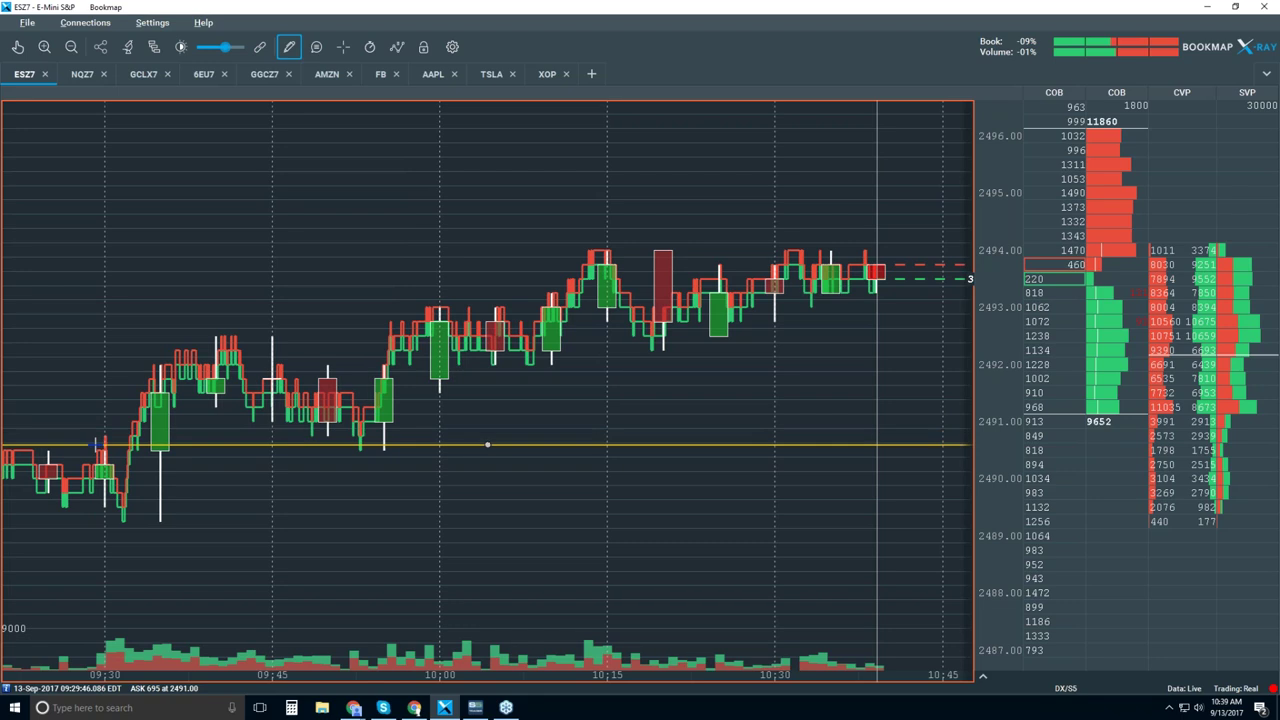
click(488, 447)
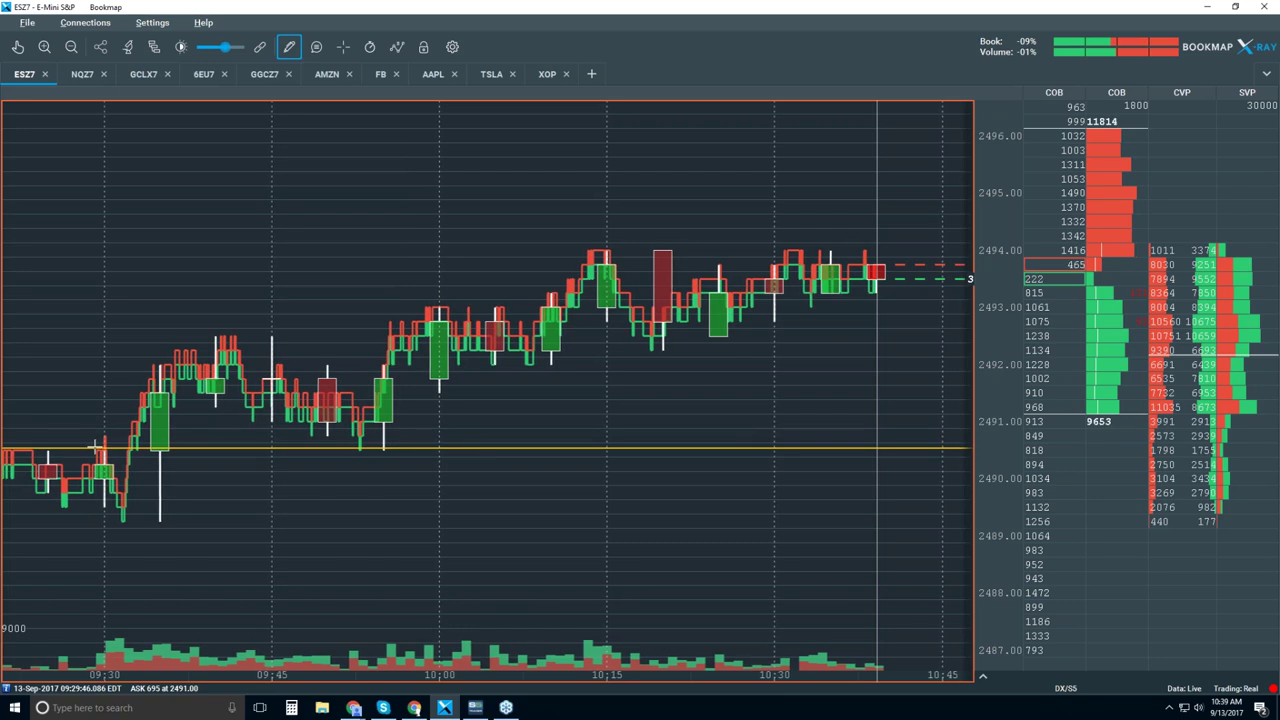
click(289, 48)
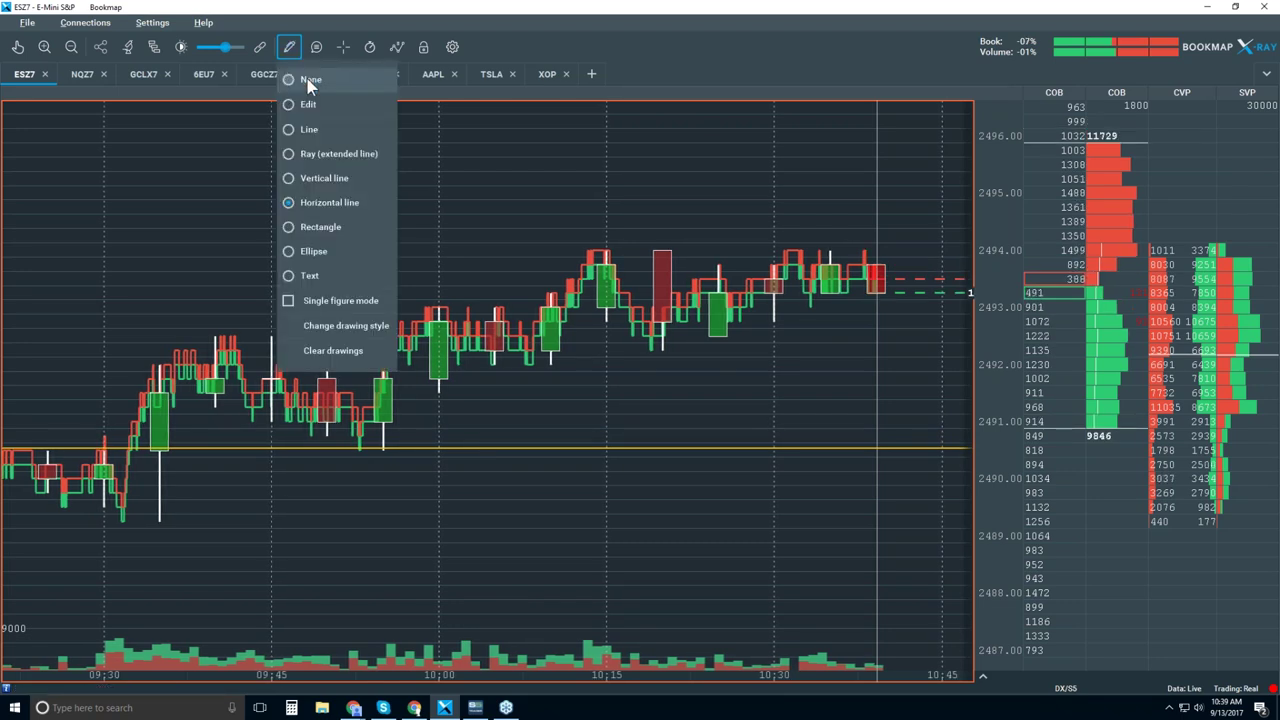
click(308, 80)
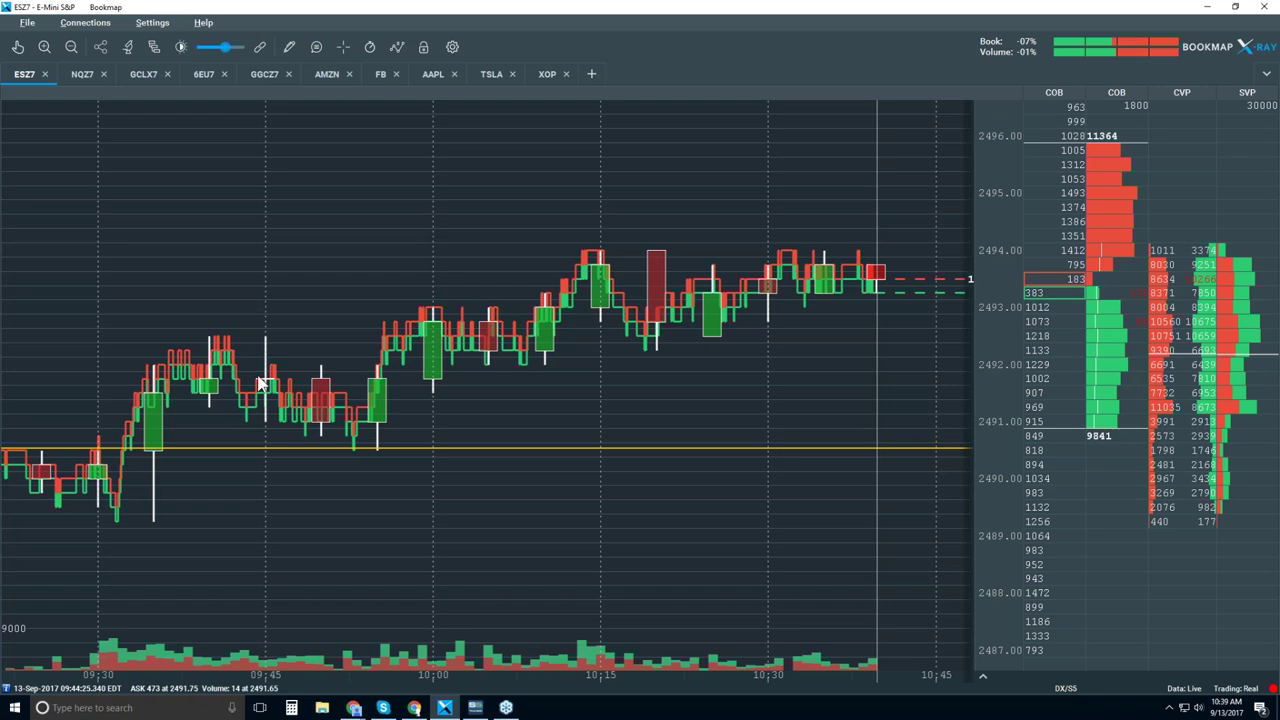
- Draw a rectangle over the price peak on the ESZ7 chart, from about 09:39 to 09:54 between about 2492.00 and 2492.50
scroll(191, 371, up, 2)
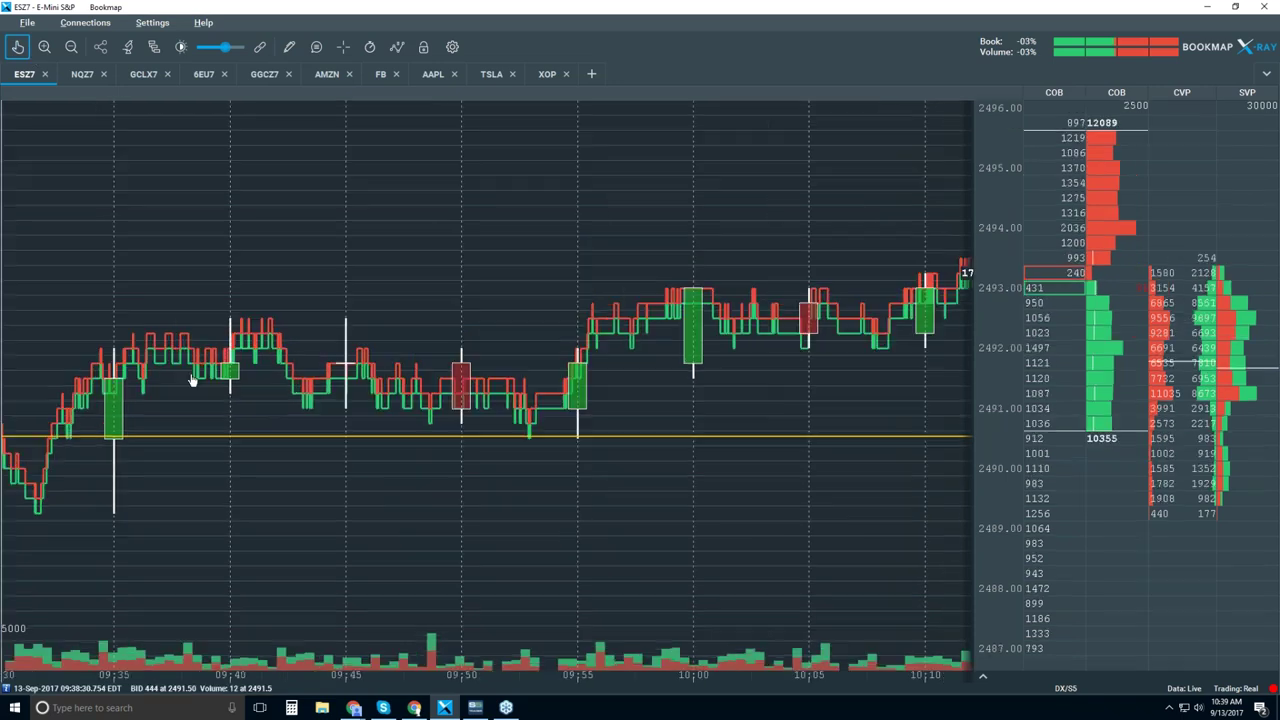
scroll(366, 316, left, 3)
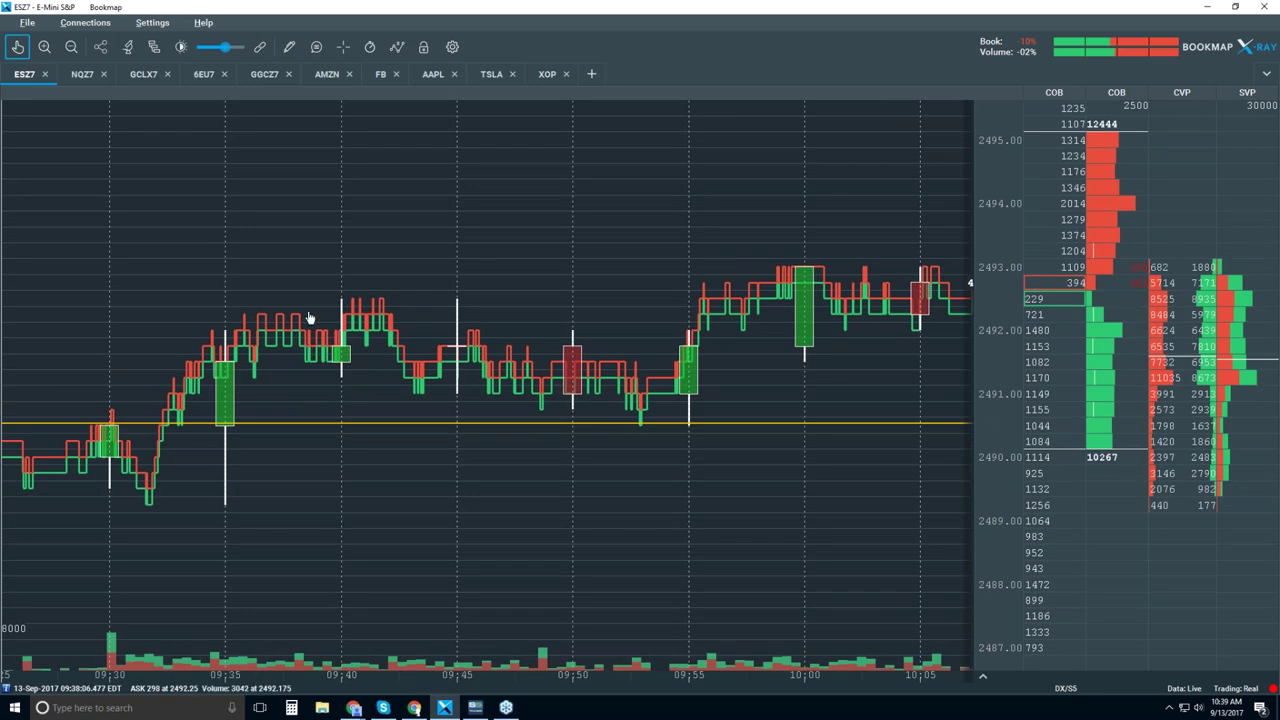
click(289, 50)
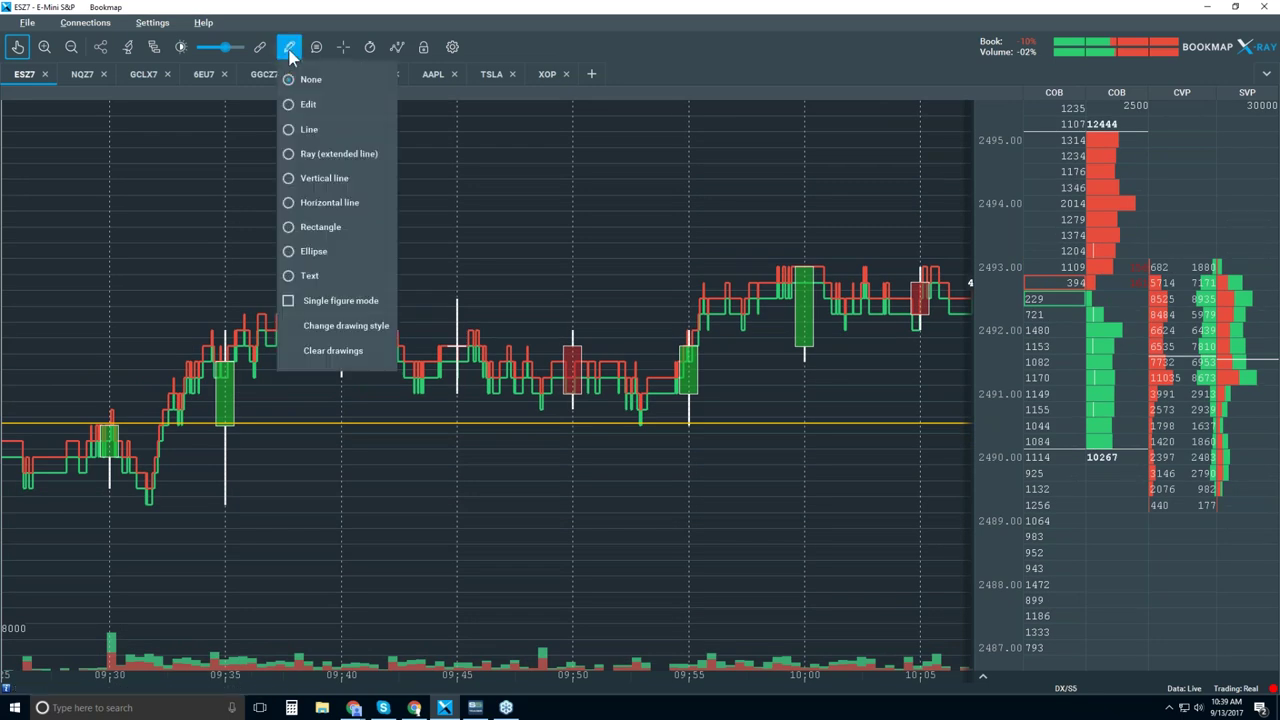
click(343, 222)
drag(328, 299, 406, 334)
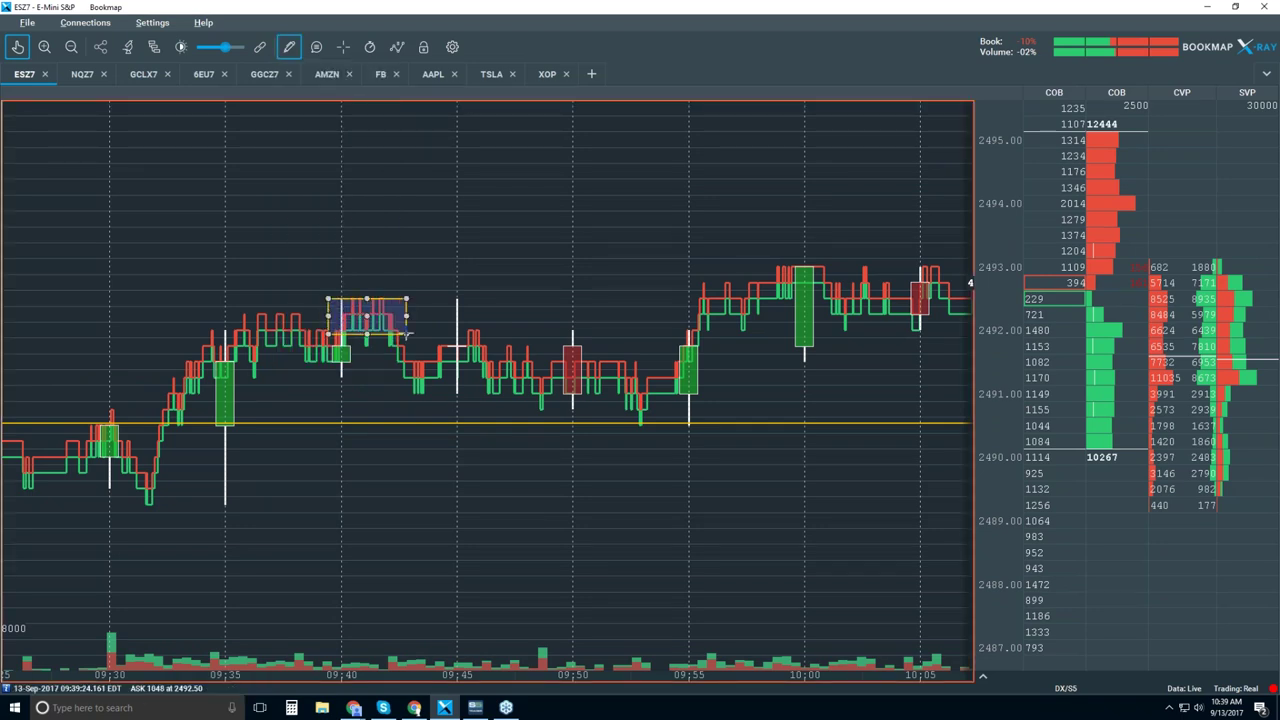
drag(406, 332, 679, 331)
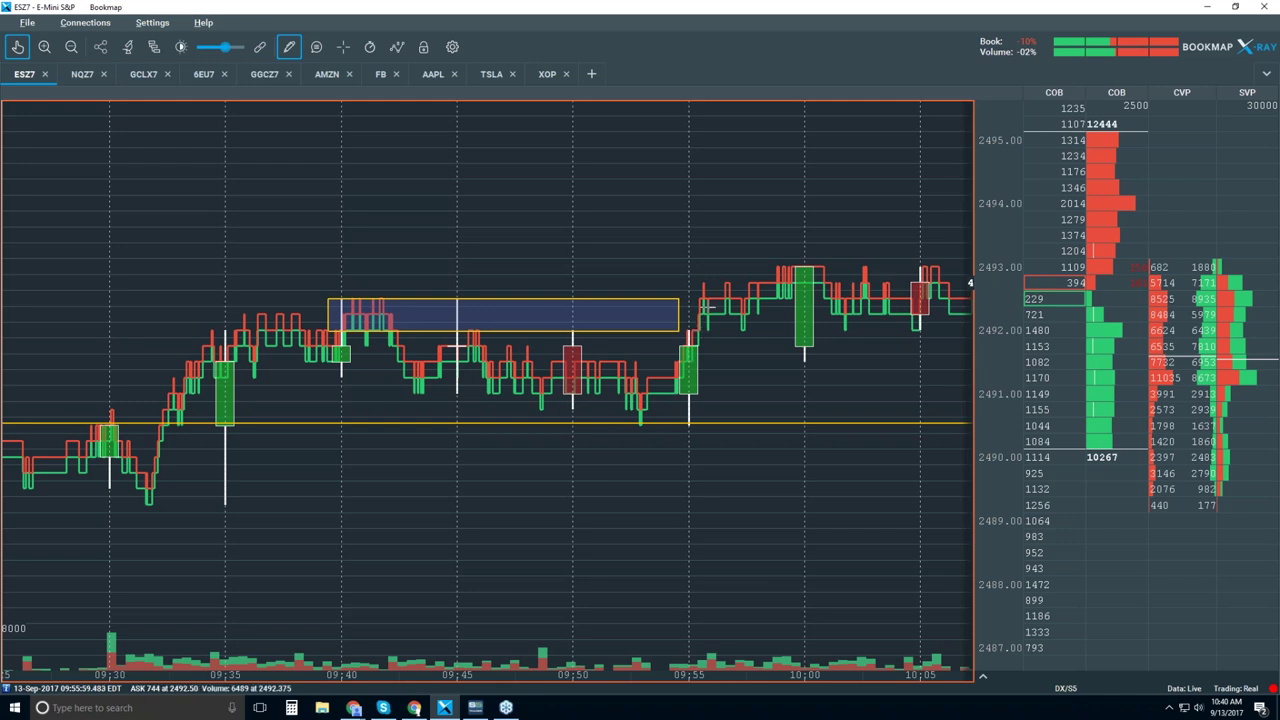
- Draw a horizontal line at about 2492.25 and a rectangle from about 09:56 to 10:06 between about 2492.25 and 2493.00
click(292, 45)
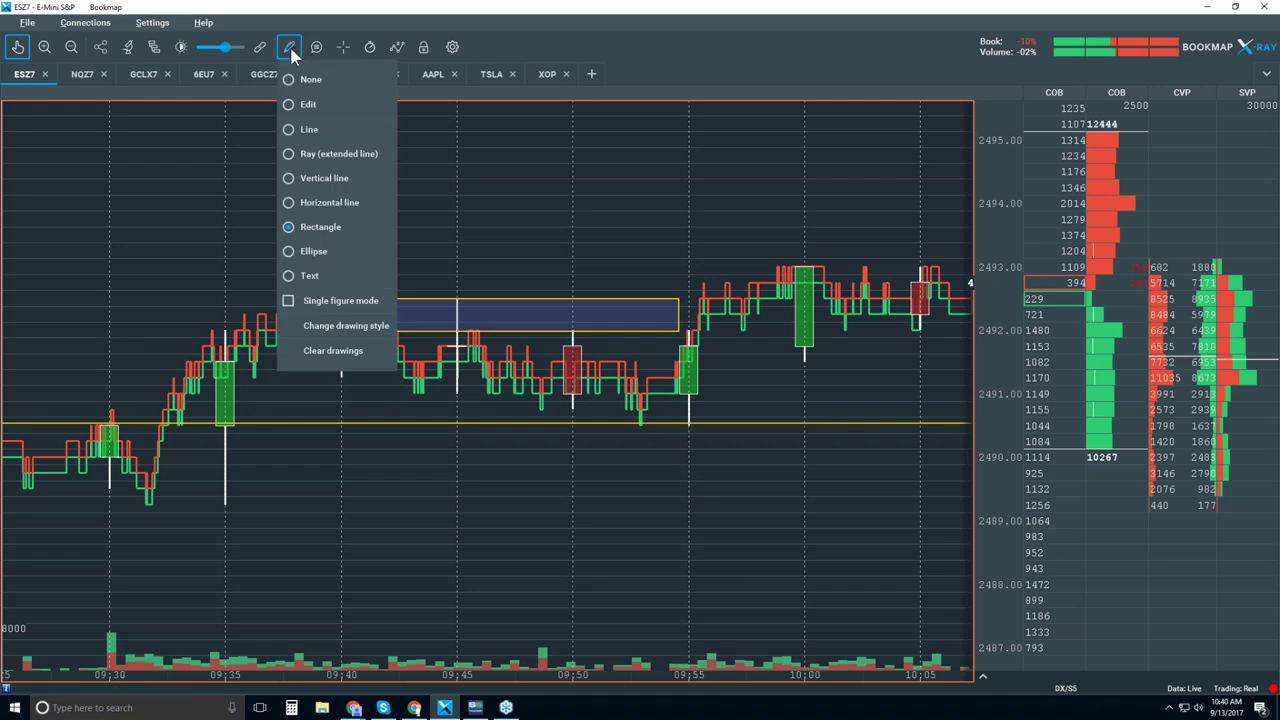
click(353, 203)
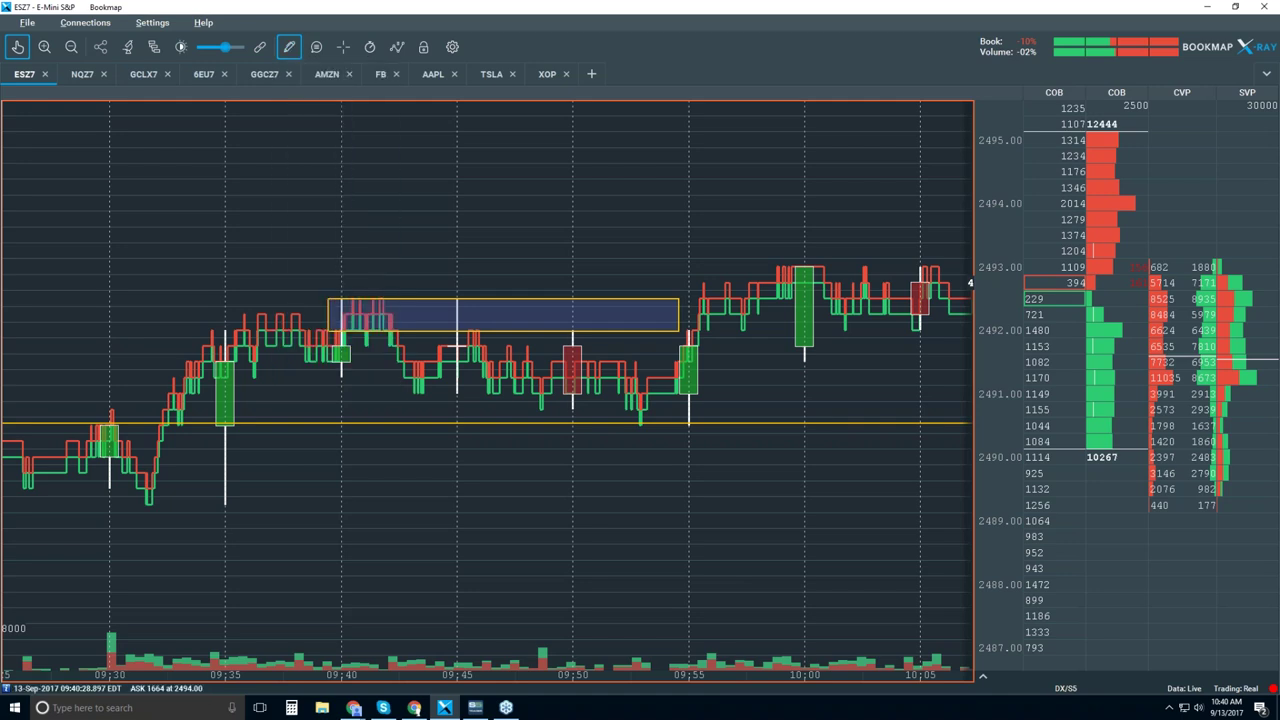
click(605, 316)
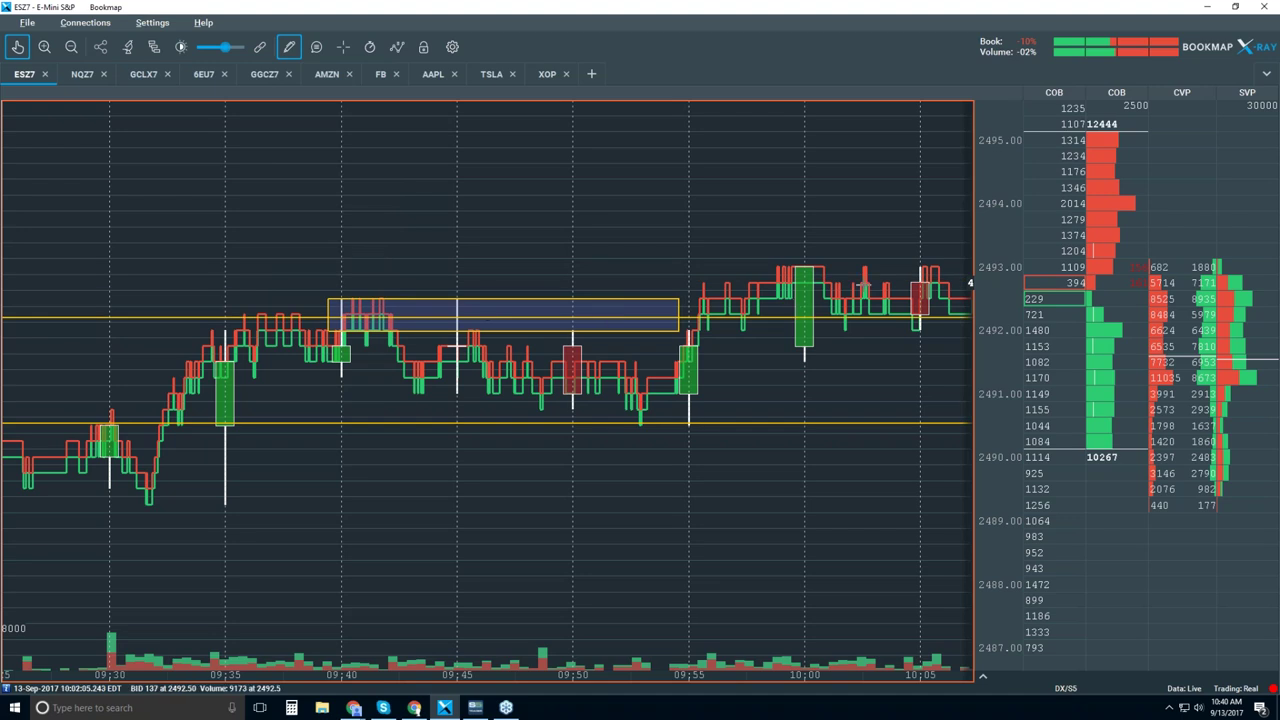
click(290, 48)
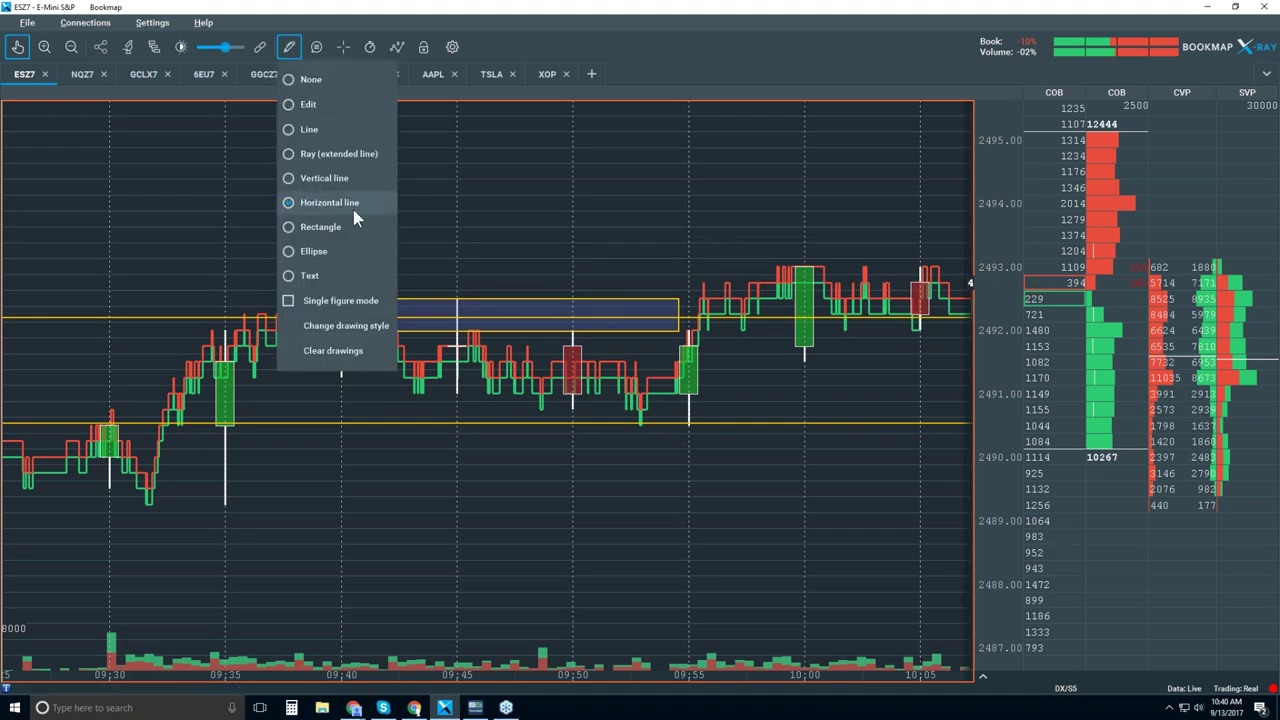
drag(706, 263, 948, 318)
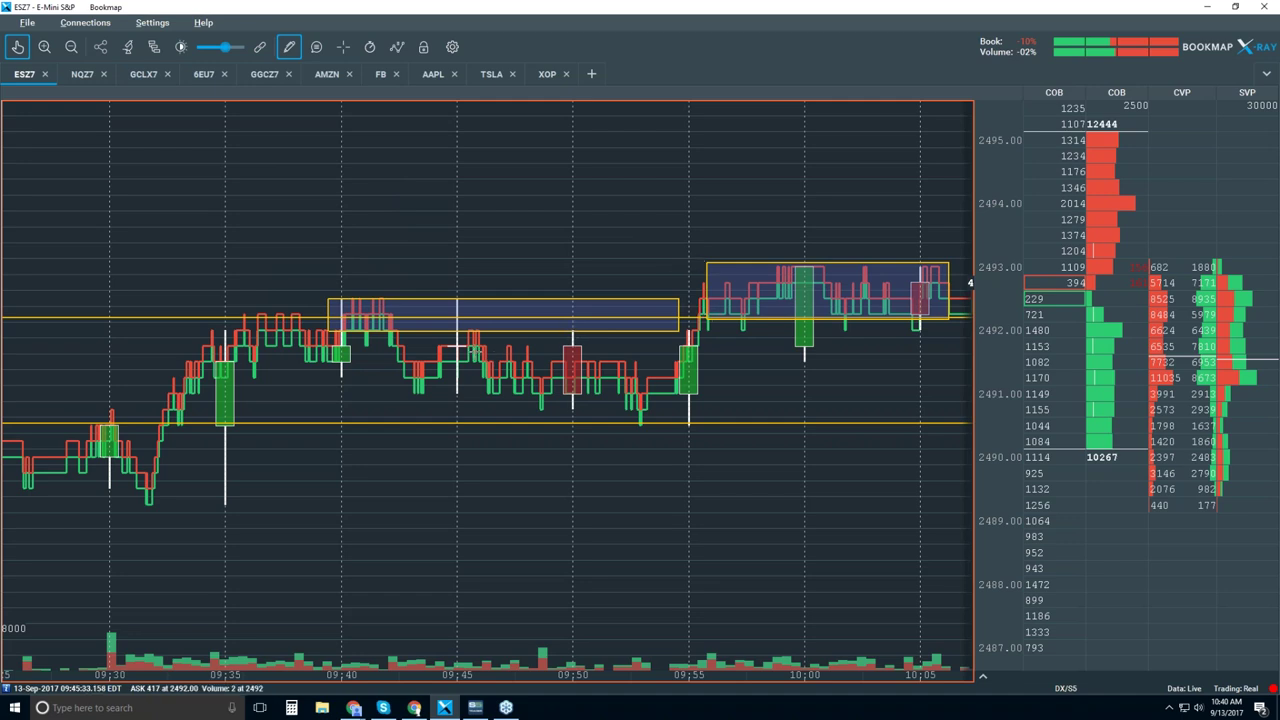
- Display Volume Dots on the ESZ7 chart and set the drawing tool back to None
click(397, 48)
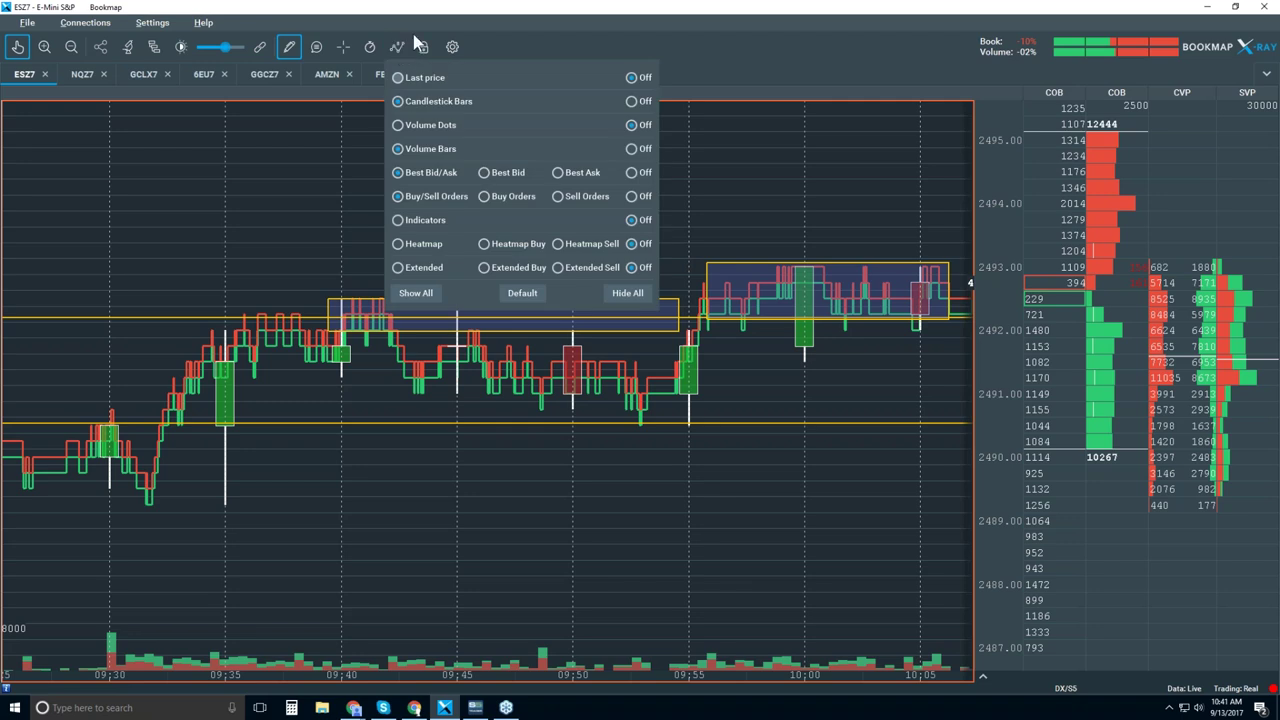
click(431, 126)
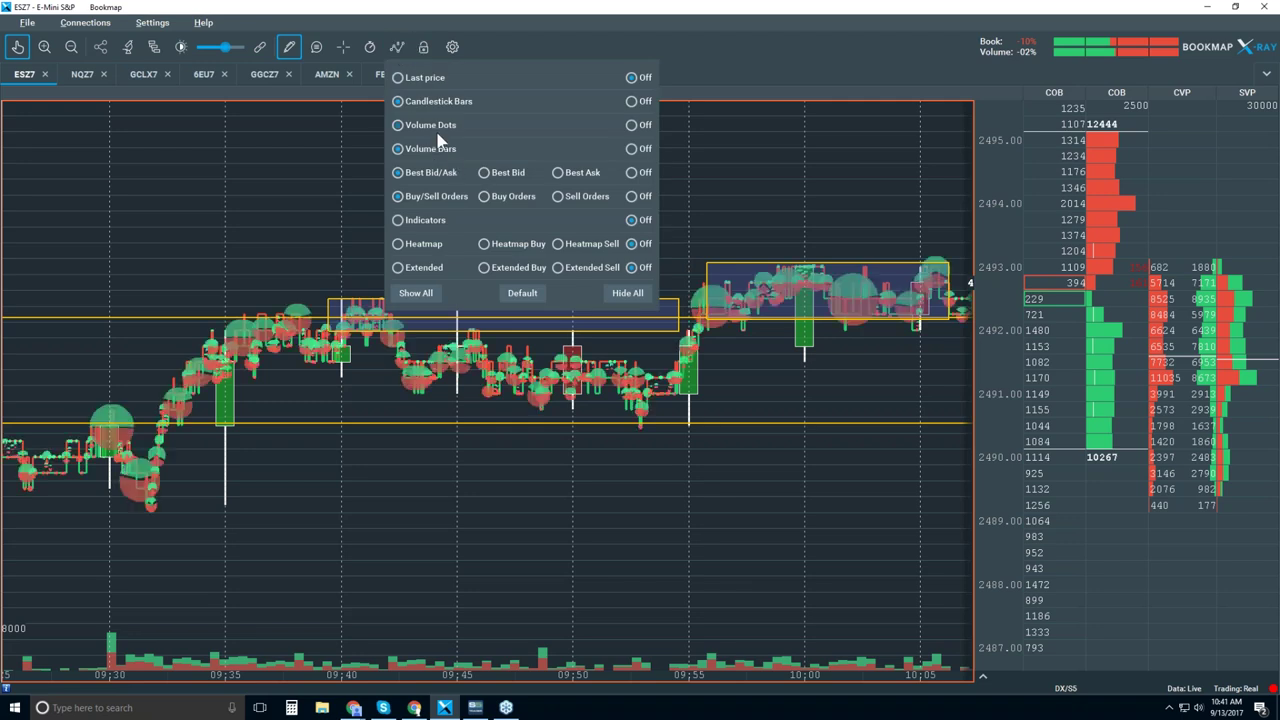
click(288, 52)
click(287, 54)
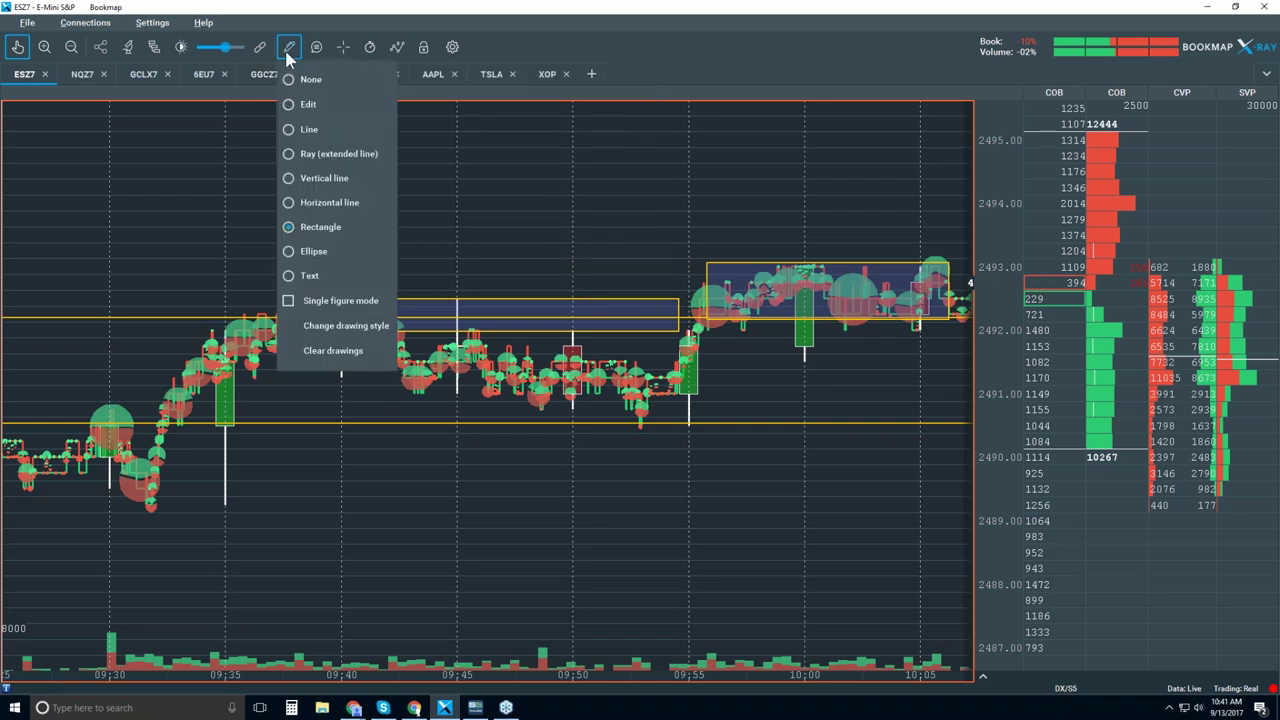
click(322, 80)
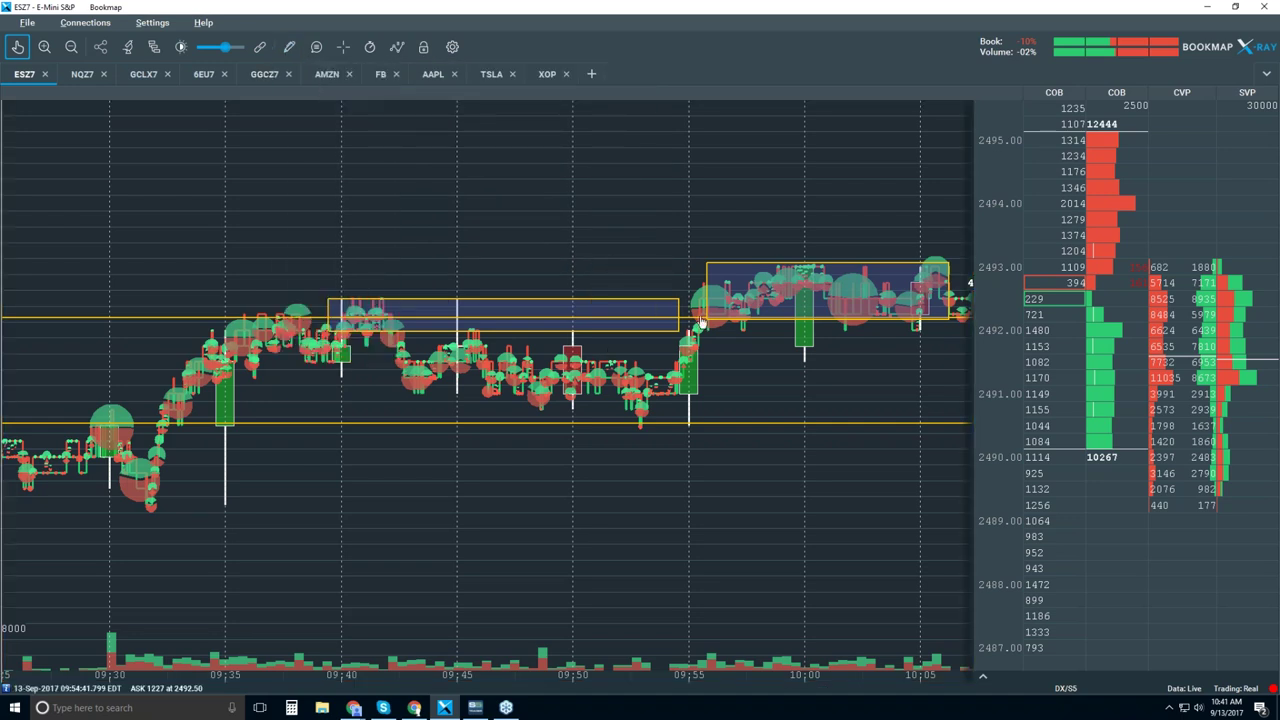
- Reduce the dot size of the Volume Dots in the ESZ7 studies configuration
scroll(655, 292, down, 2)
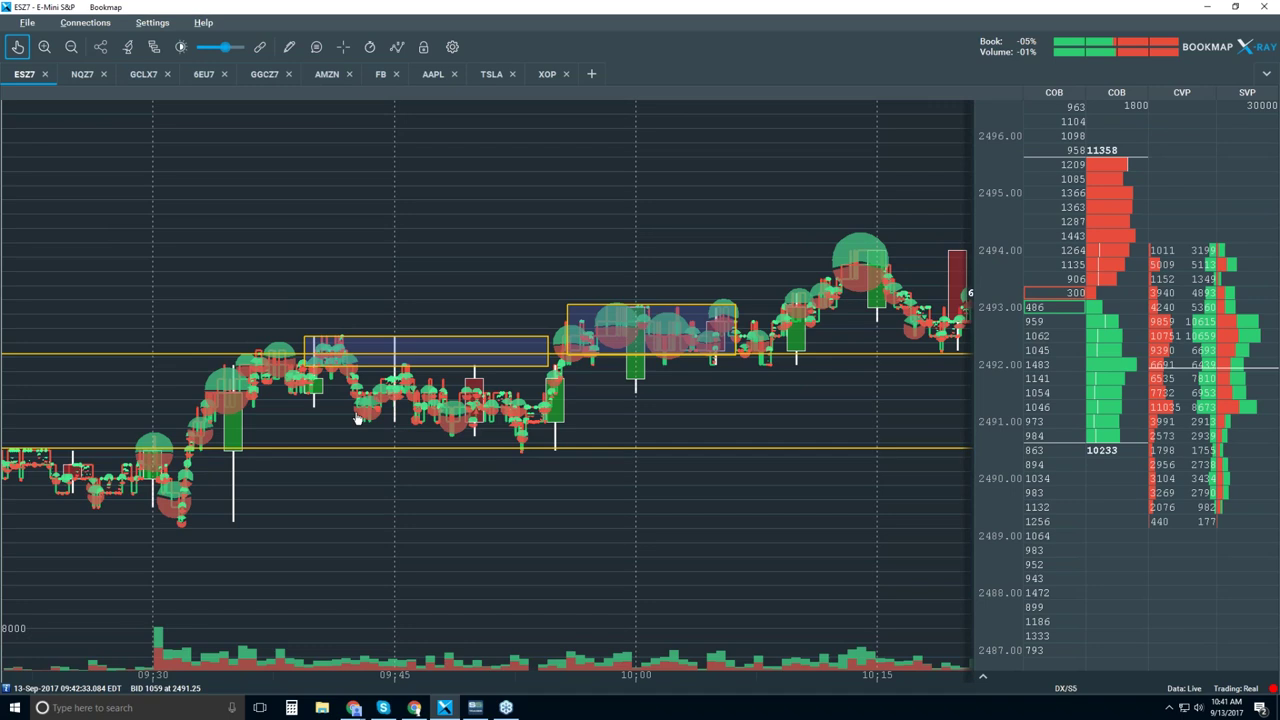
click(128, 48)
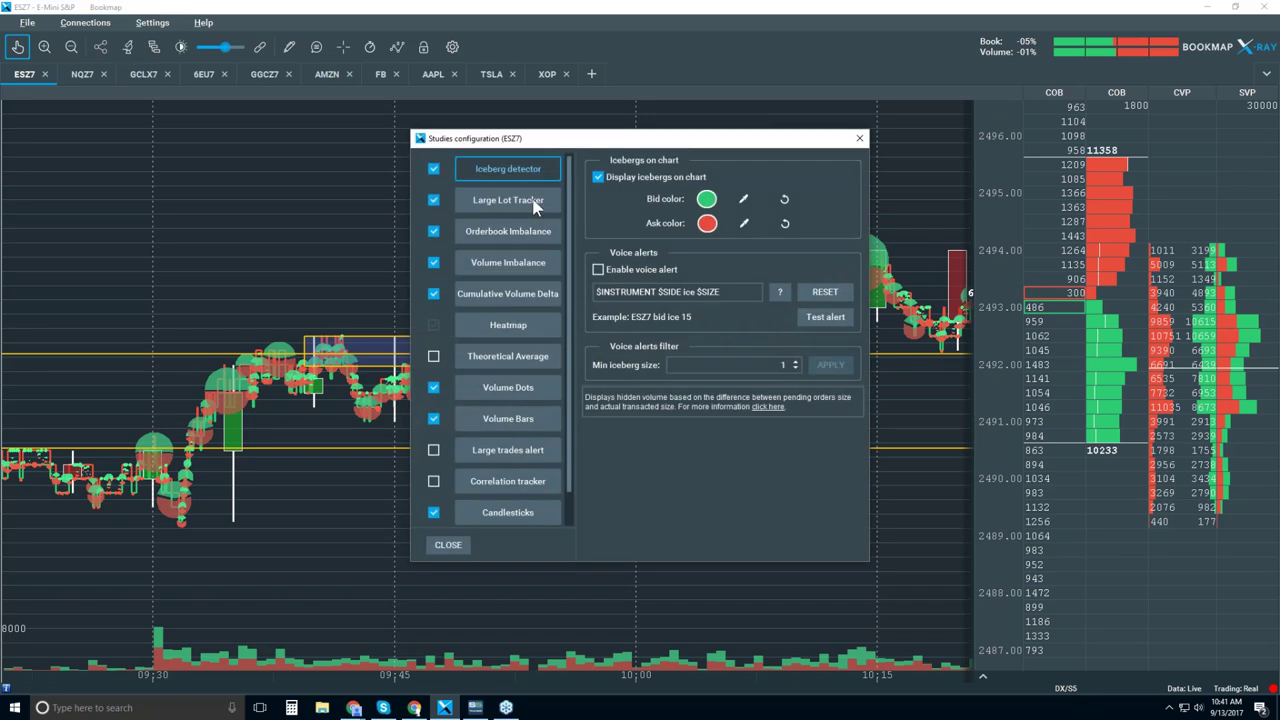
click(532, 396)
drag(633, 218, 616, 218)
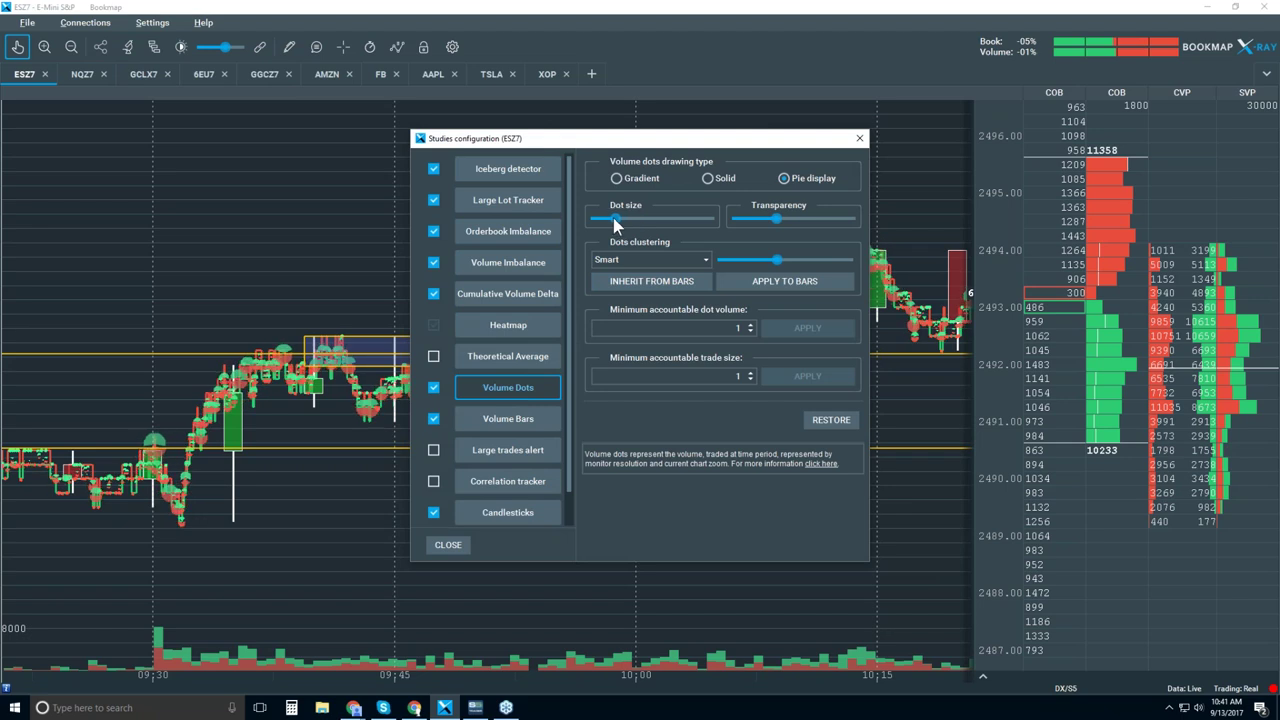
click(858, 139)
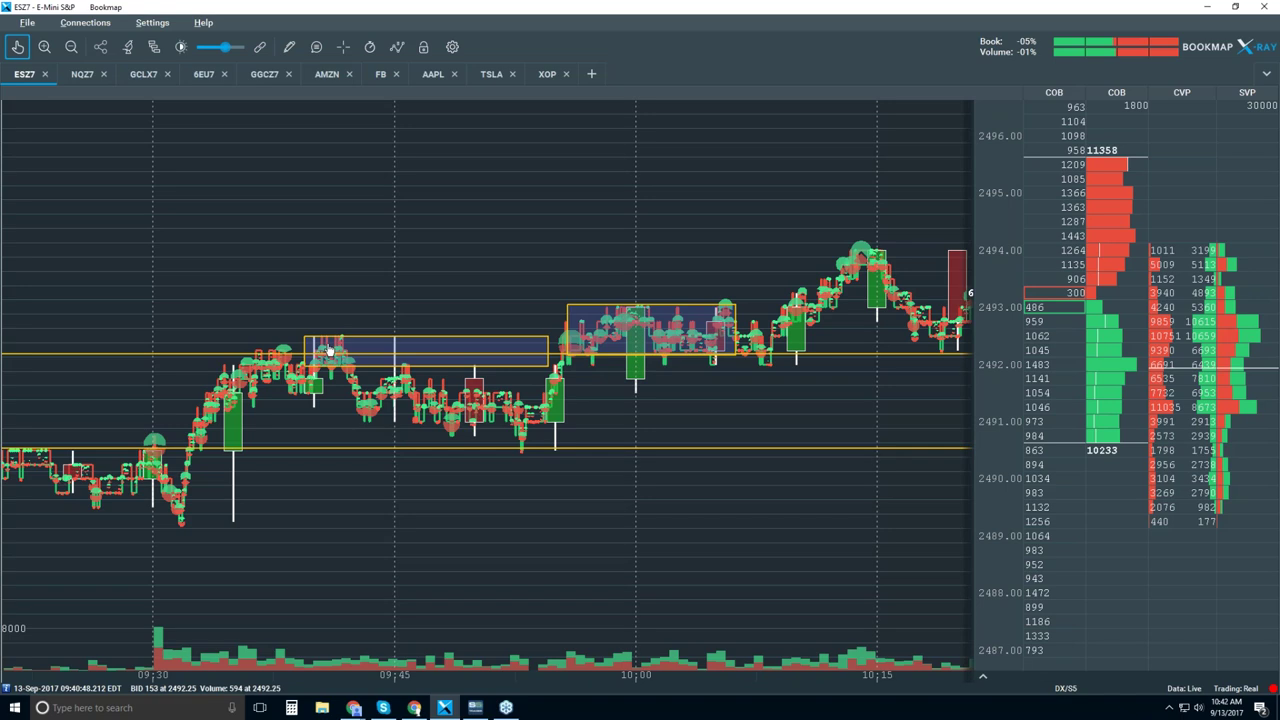
- Clear all drawings from the ESZ7 chart
scroll(329, 351, up, 2)
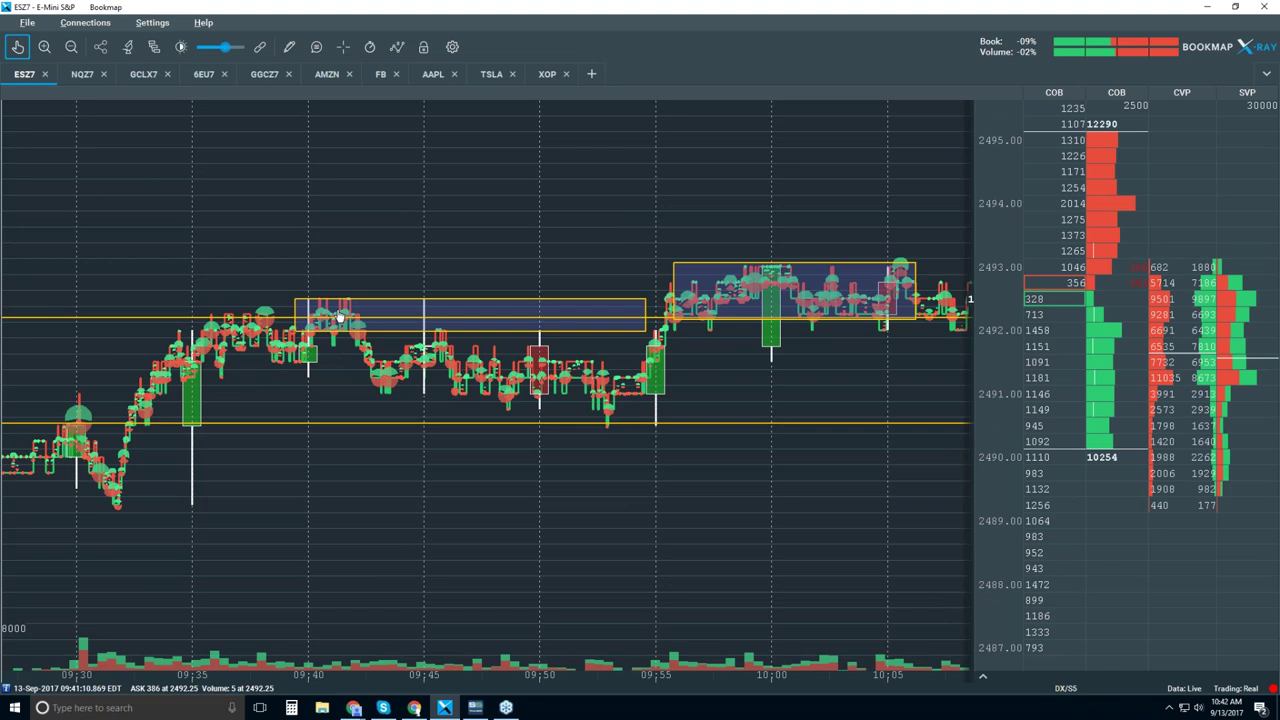
scroll(340, 316, up, 5)
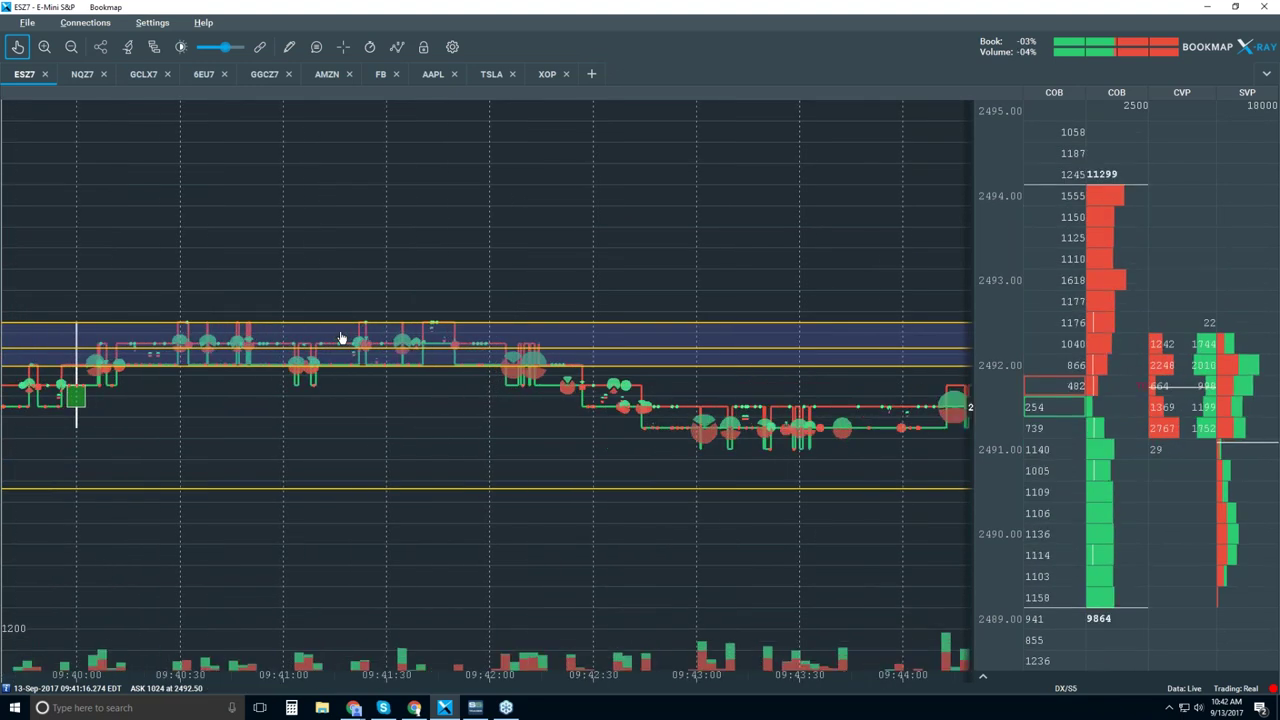
click(289, 47)
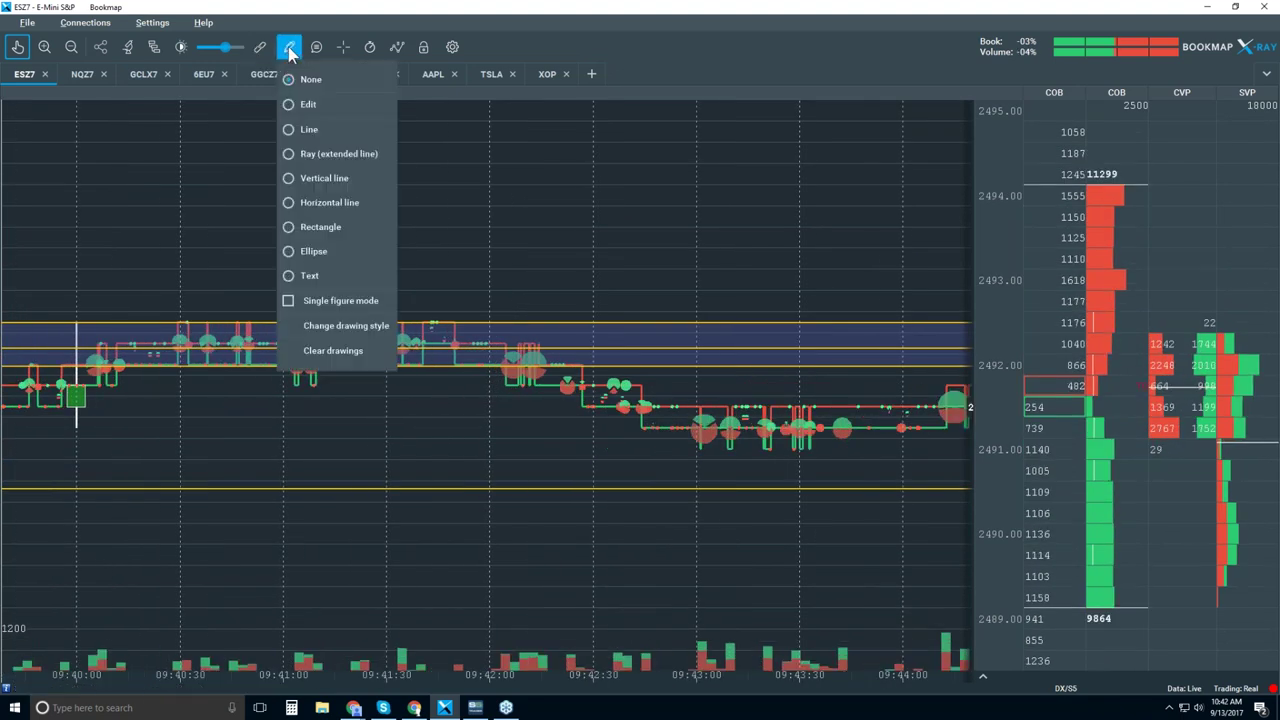
click(336, 350)
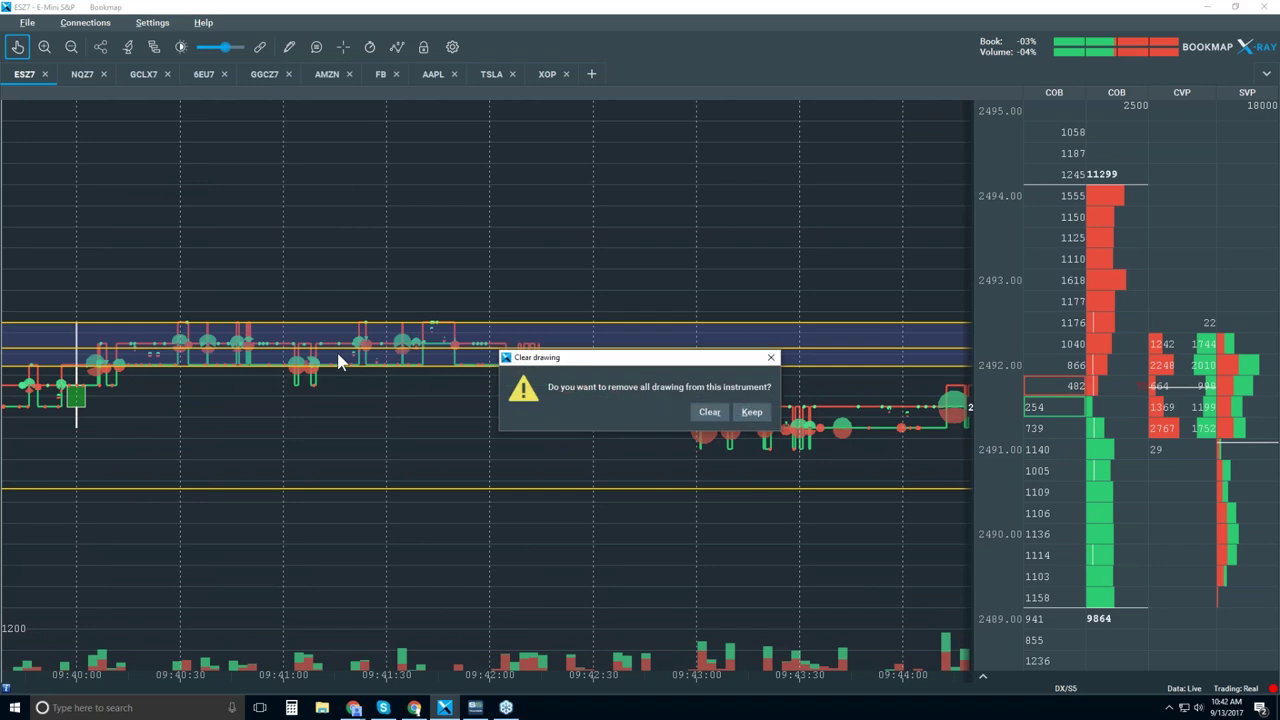
click(709, 412)
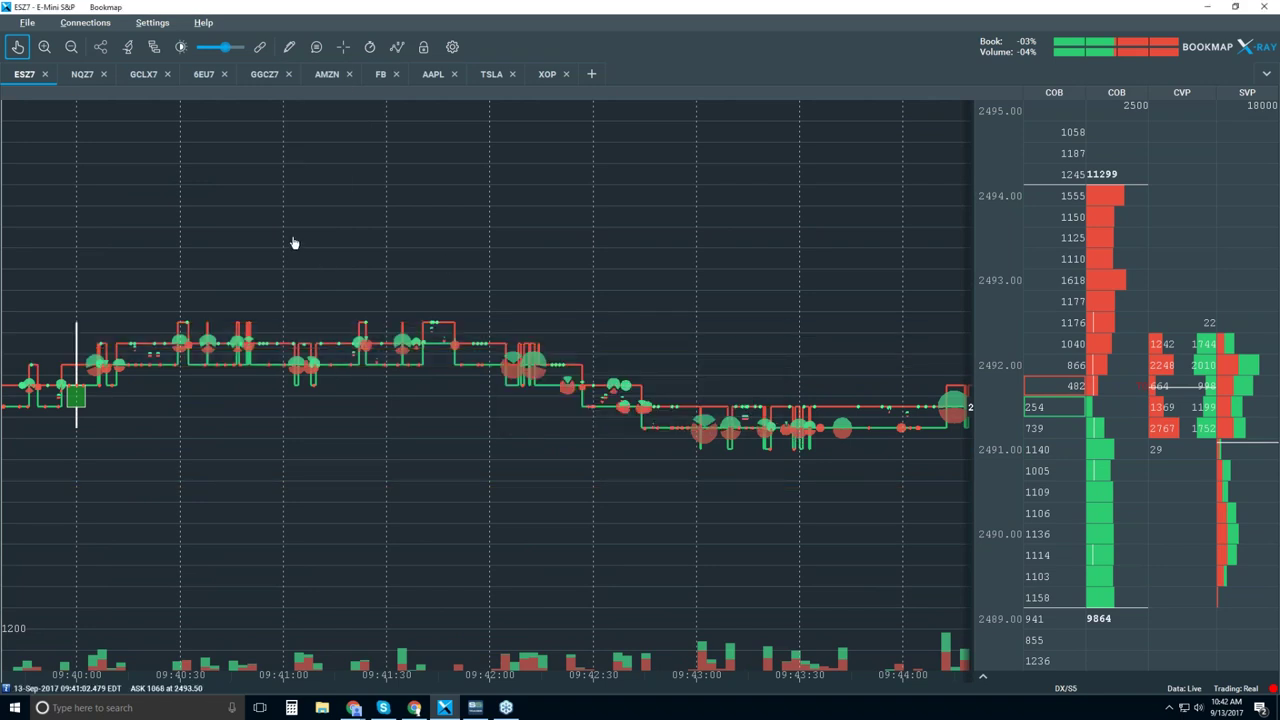
- Examine the volume dot at 2492.25 around 09:41:34 in ever finer time detail, down to a single trade
drag(293, 243, 414, 240)
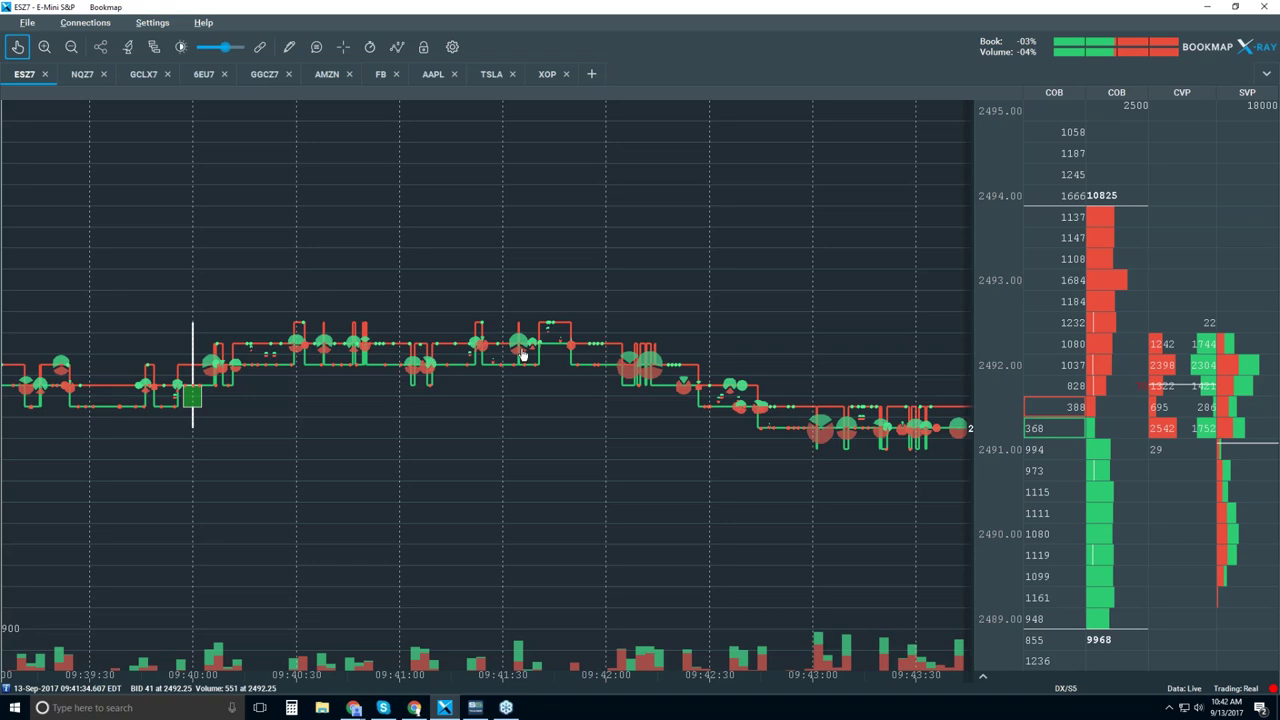
scroll(521, 354, up, 10)
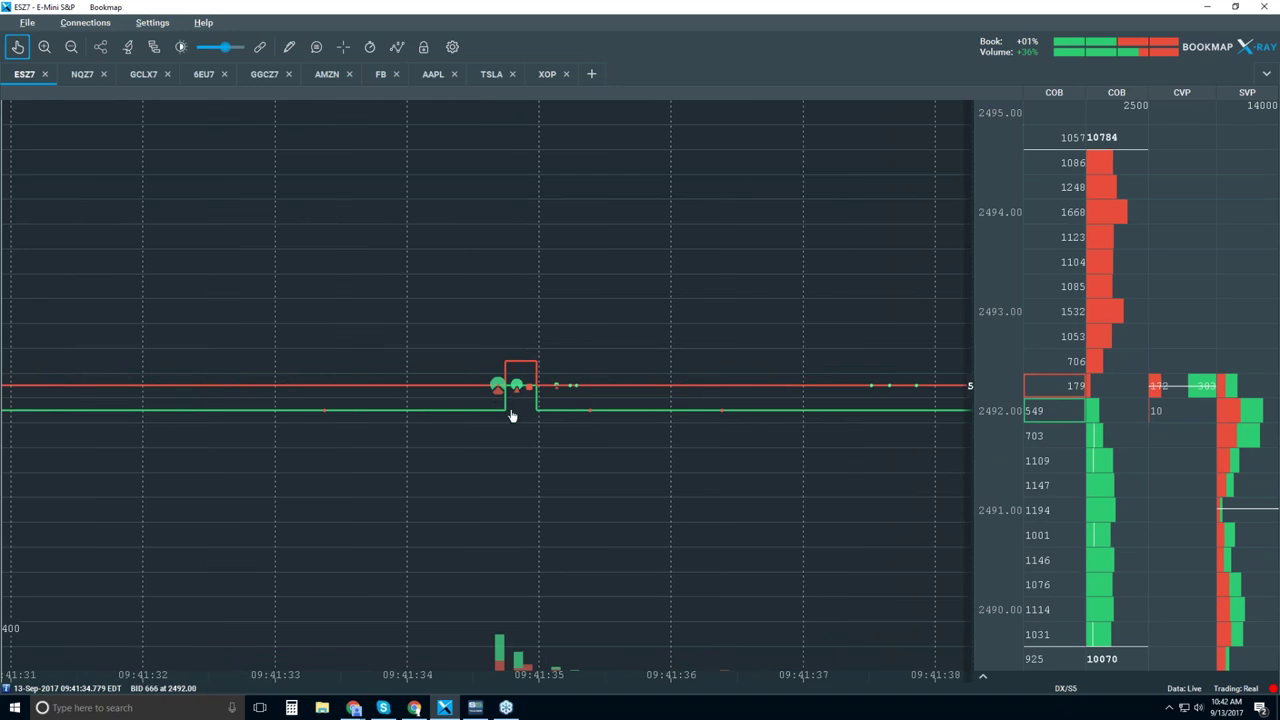
scroll(512, 410, up, 10)
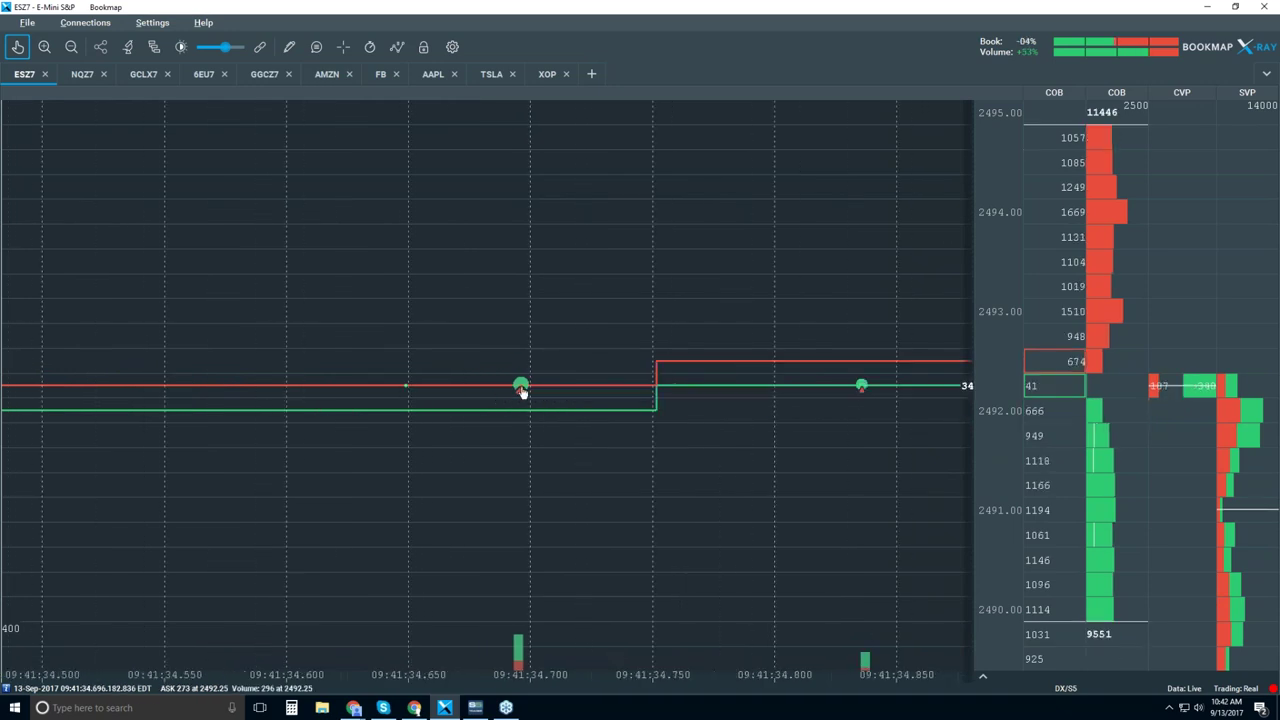
scroll(524, 393, up, 10)
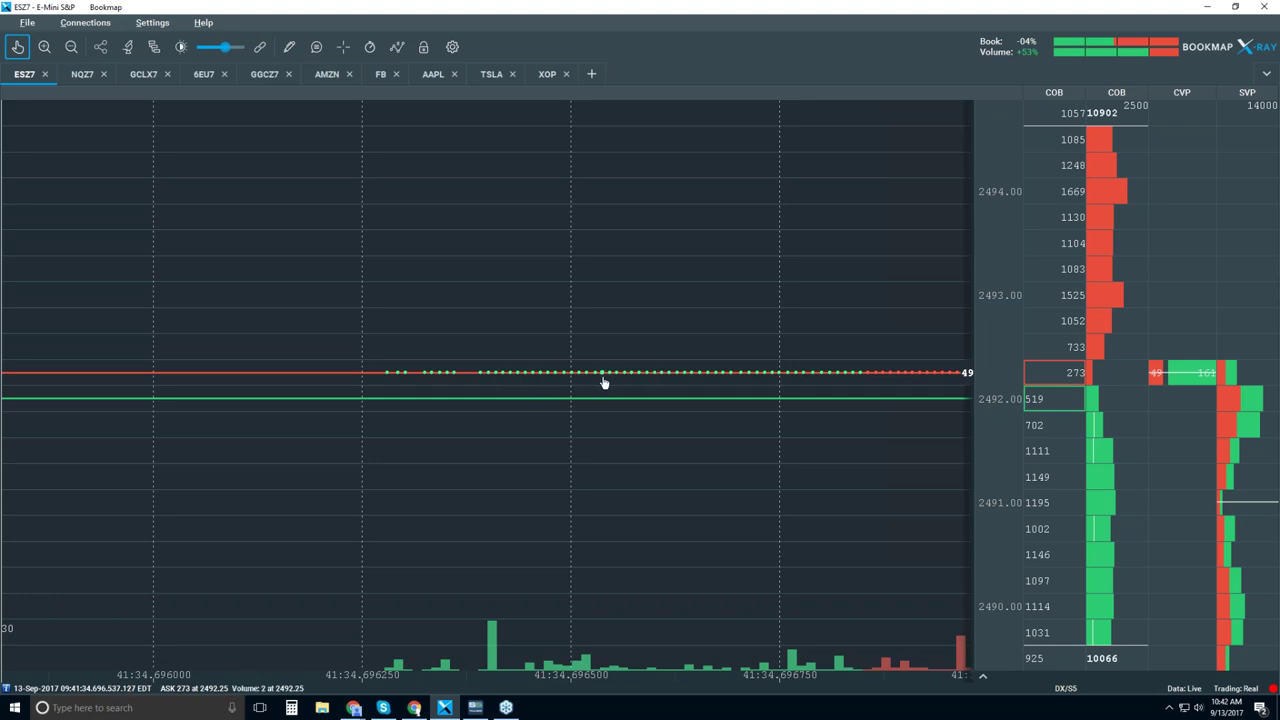
scroll(603, 382, up, 3)
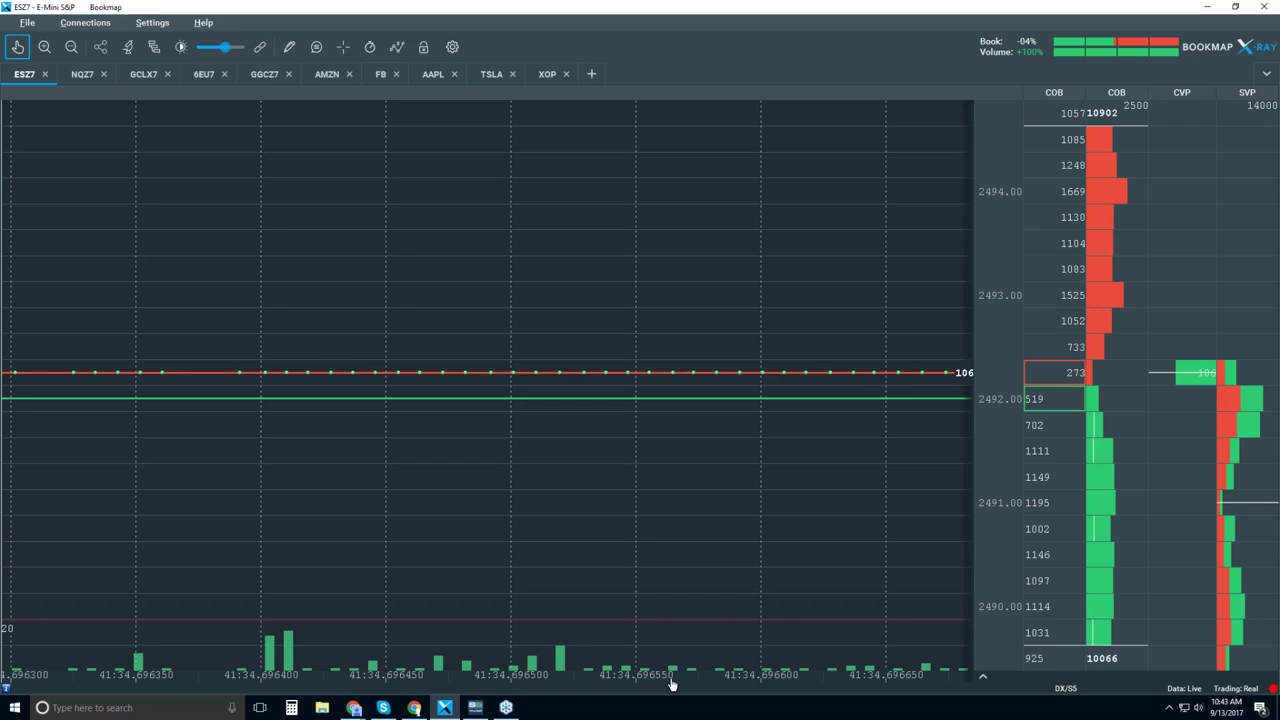
scroll(652, 386, up, 5)
scroll(671, 503, up, 8)
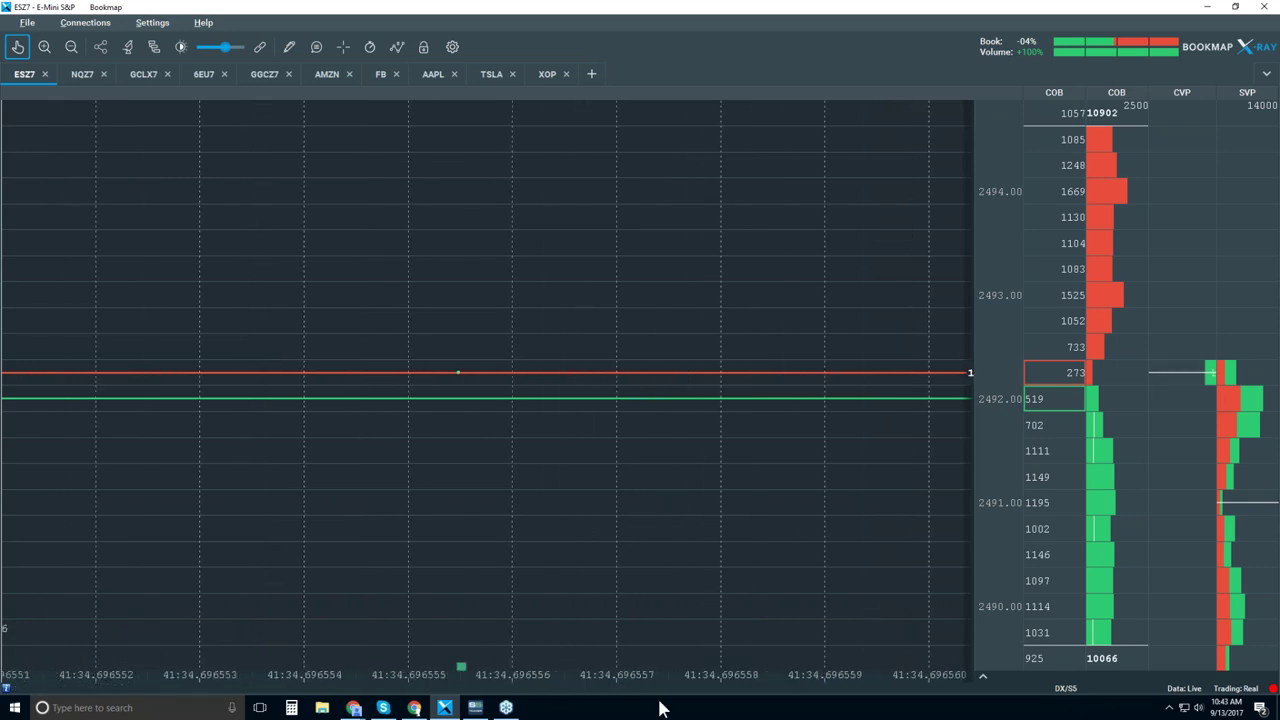
scroll(620, 471, up, 3)
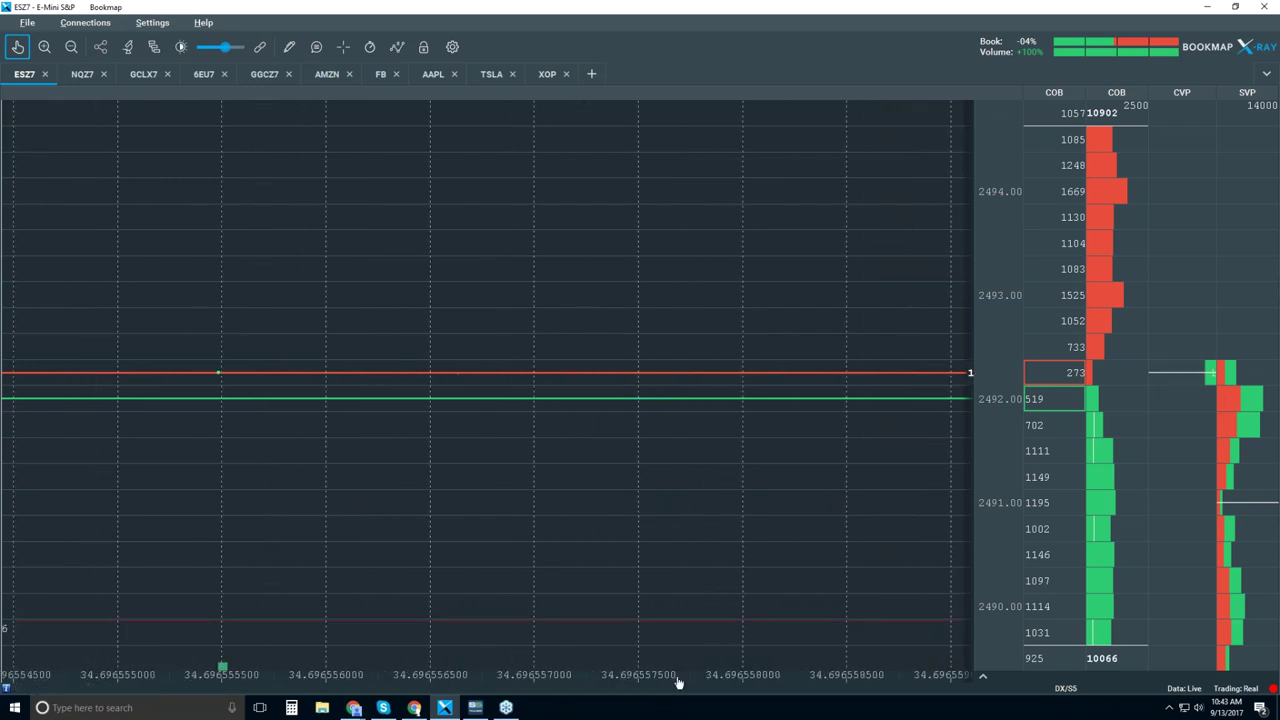
drag(297, 397, 343, 397)
drag(257, 391, 289, 394)
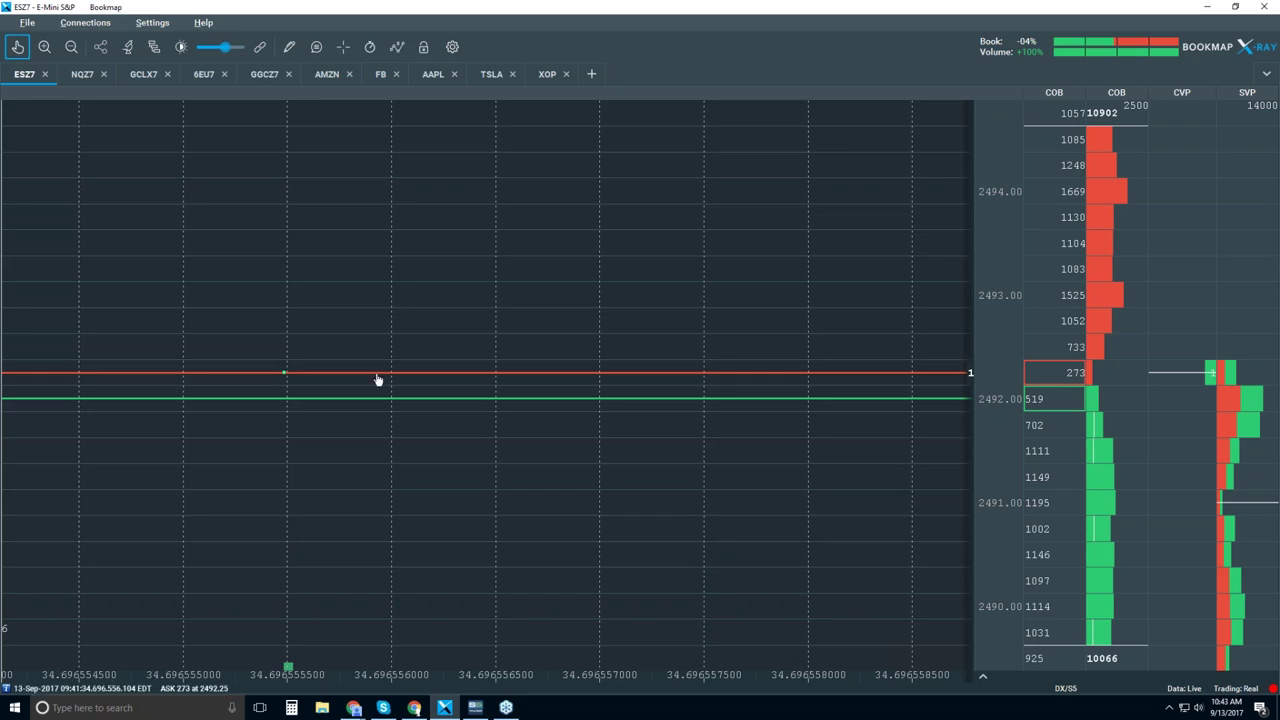
- Turn on the chart's data tooltip, read the single trade at 2492.25, and widen the time range back to the whole dot
click(313, 47)
mouse_move(285, 378)
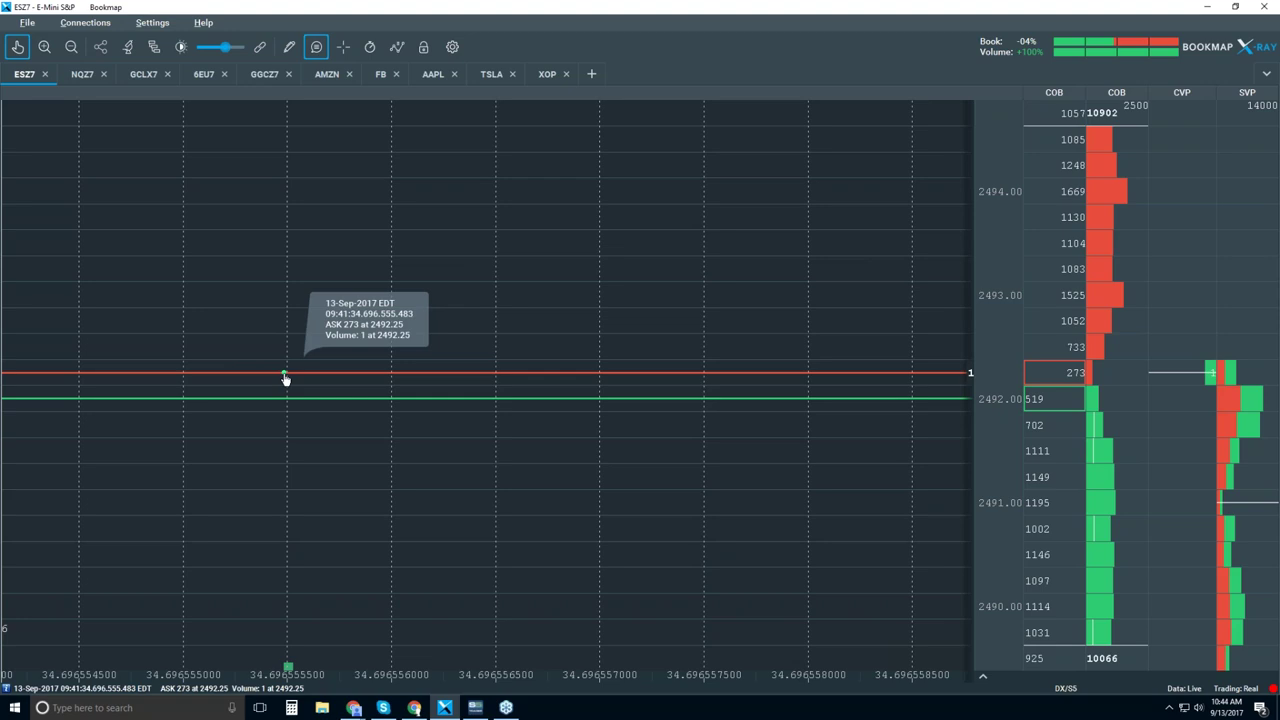
scroll(285, 378, down, 5)
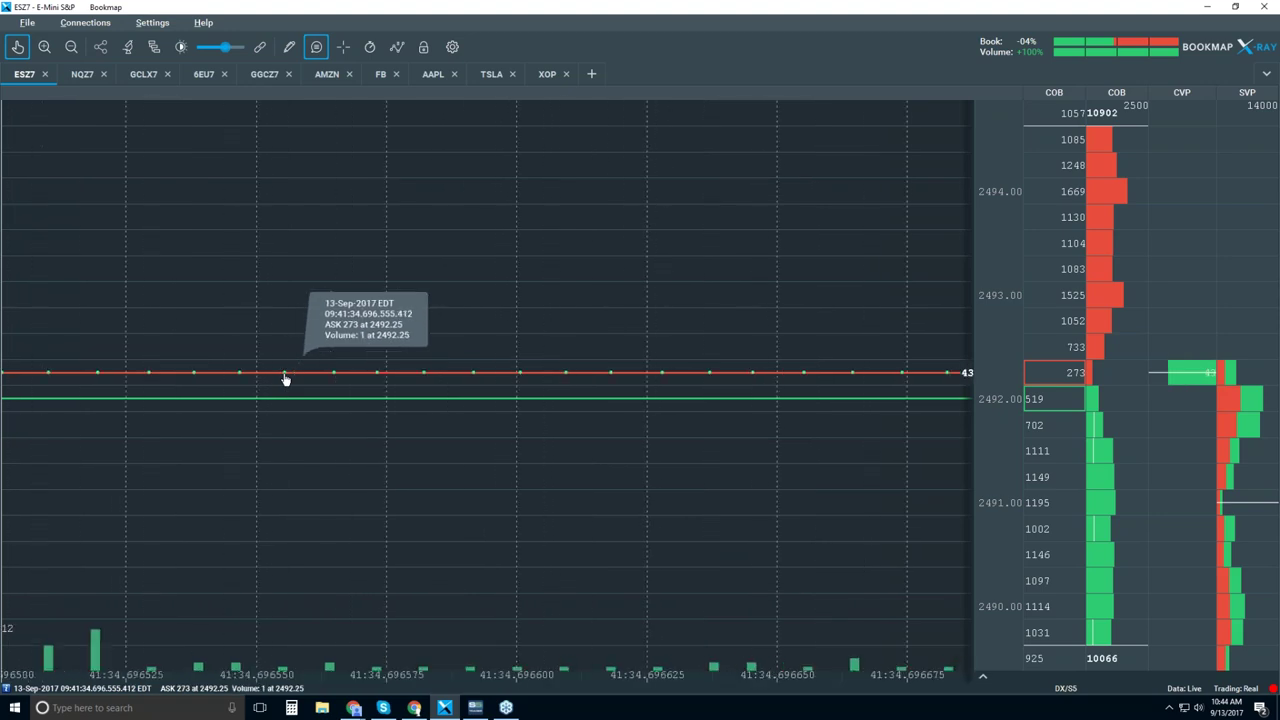
scroll(285, 378, down, 5)
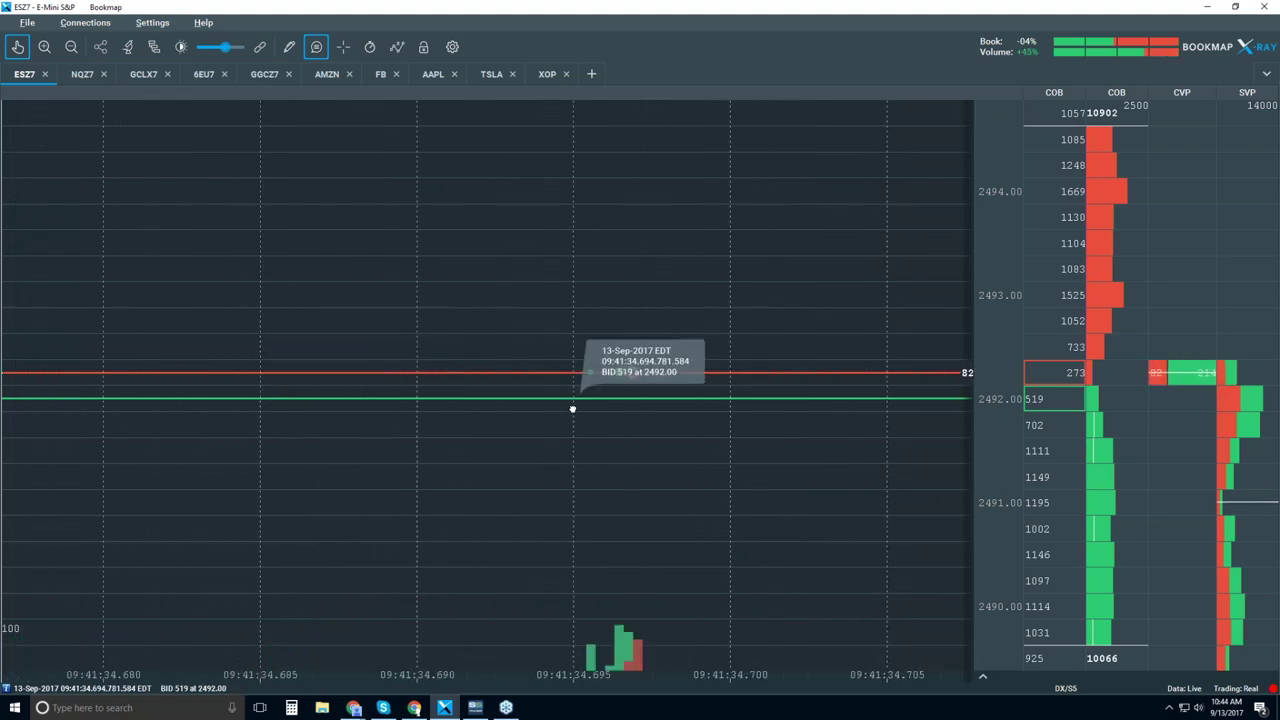
drag(429, 366, 680, 370)
scroll(682, 378, down, 5)
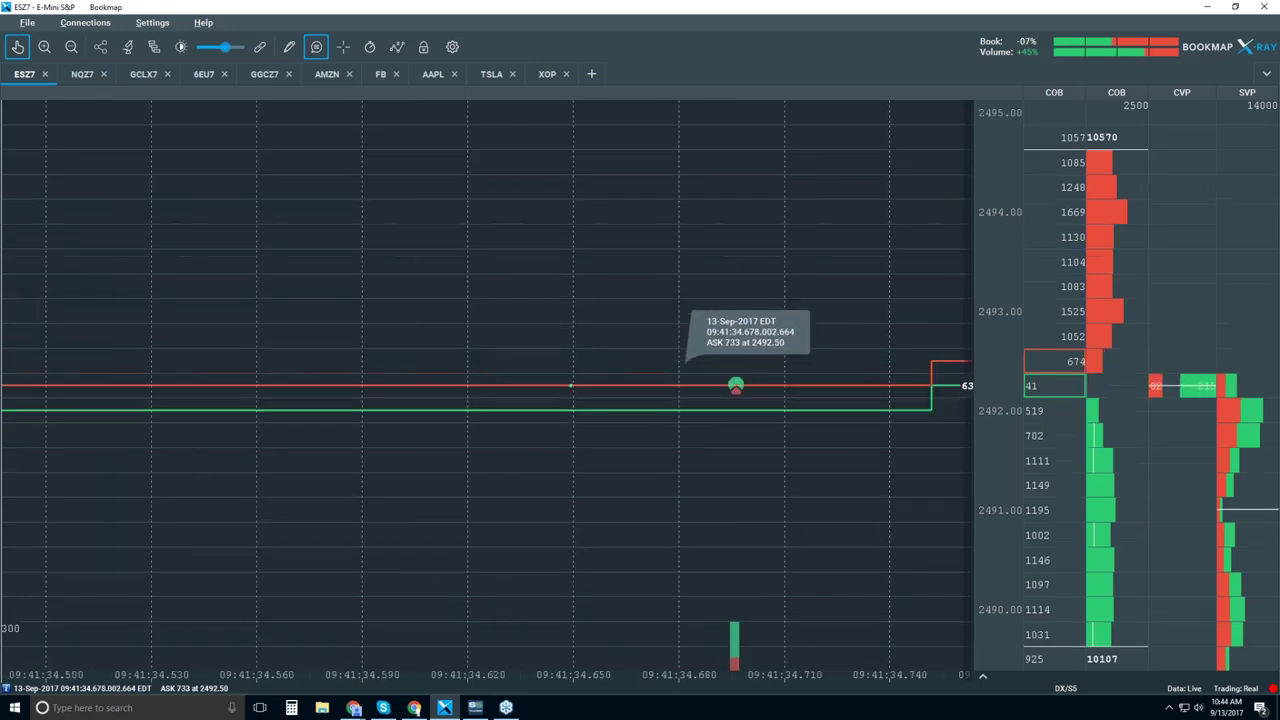
- Examine the trades around 09:41:35, from the volume dots at 2492.25 down to the single trade at 2492.00
scroll(685, 385, down, 3)
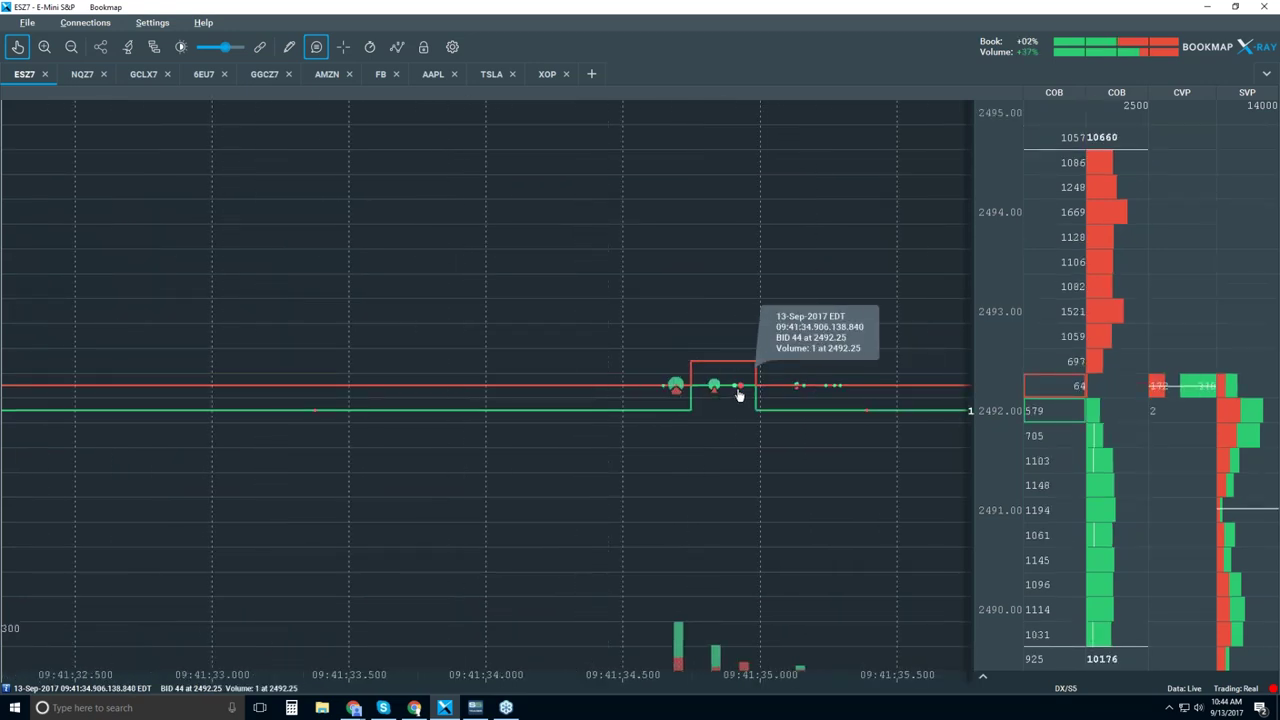
scroll(860, 415, up, 8)
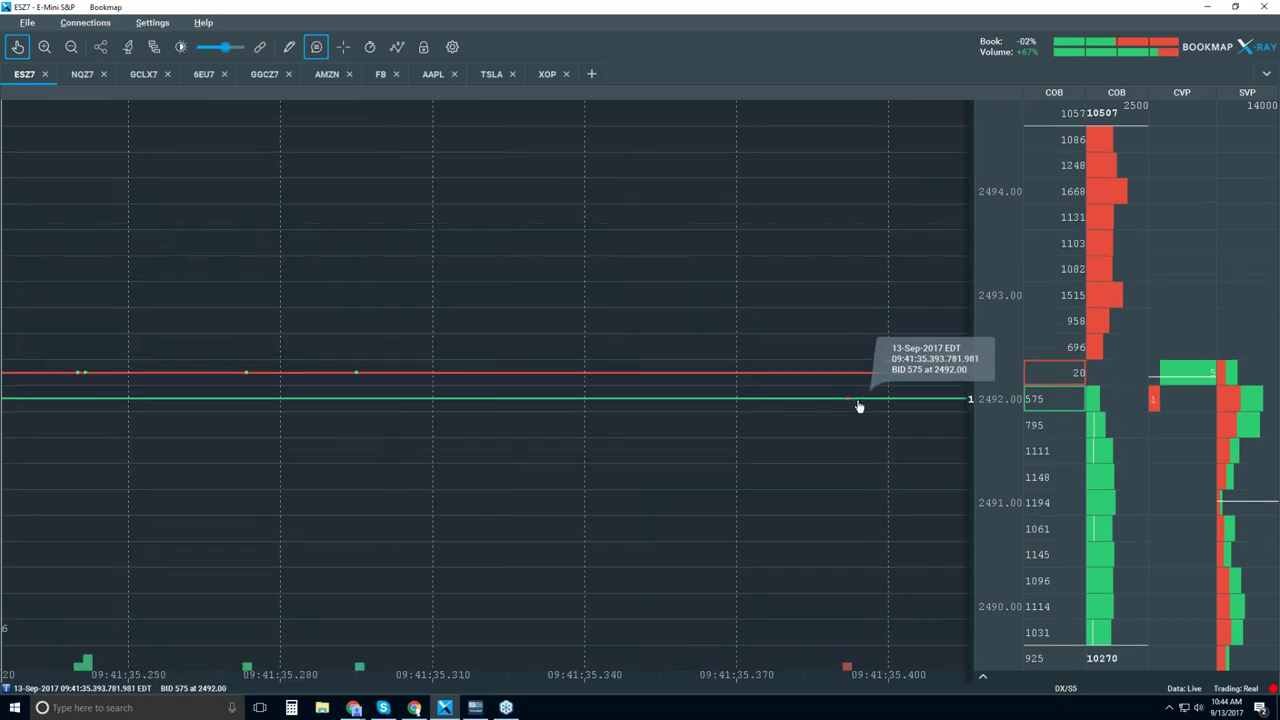
scroll(820, 410, up, 3)
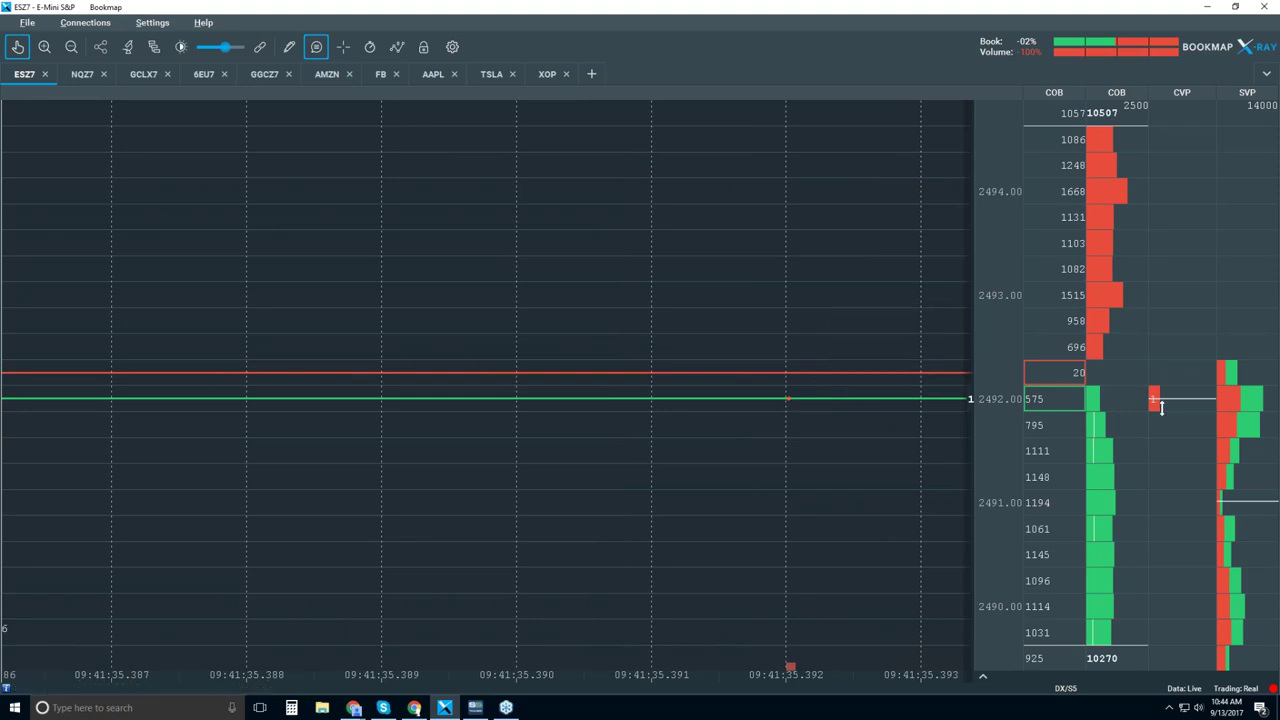
scroll(752, 324, down, 4)
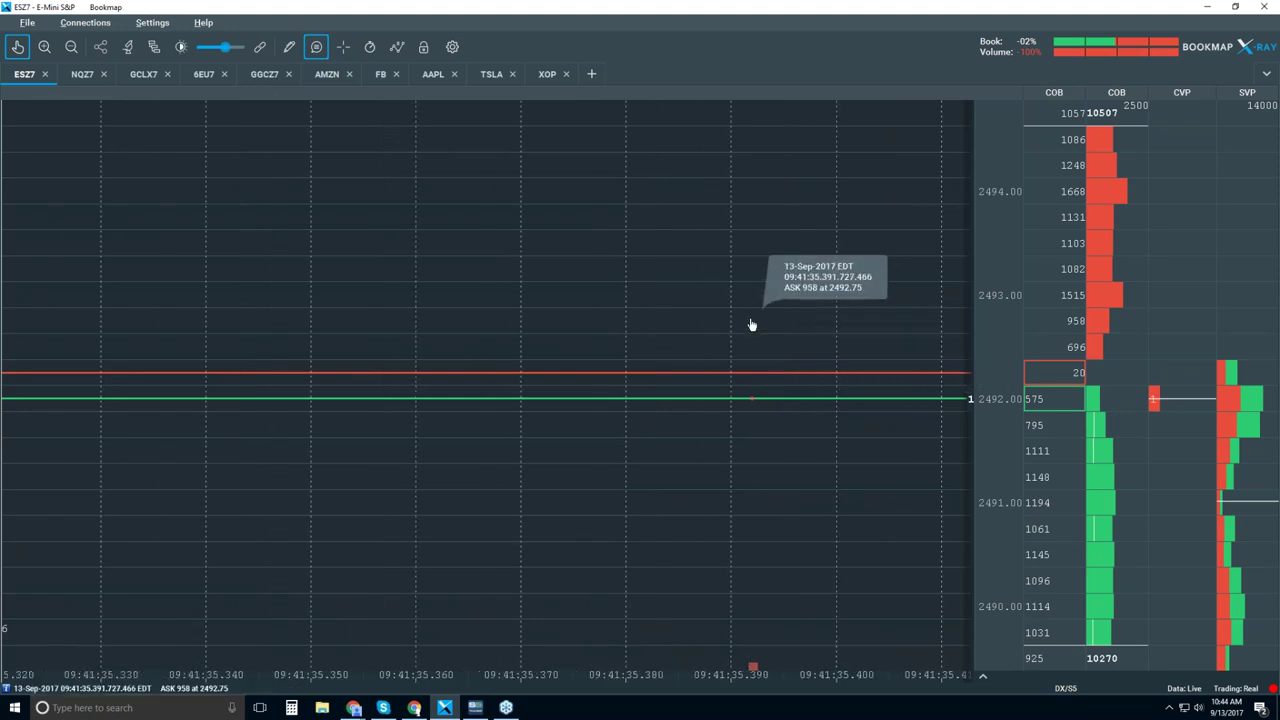
scroll(752, 324, down, 6)
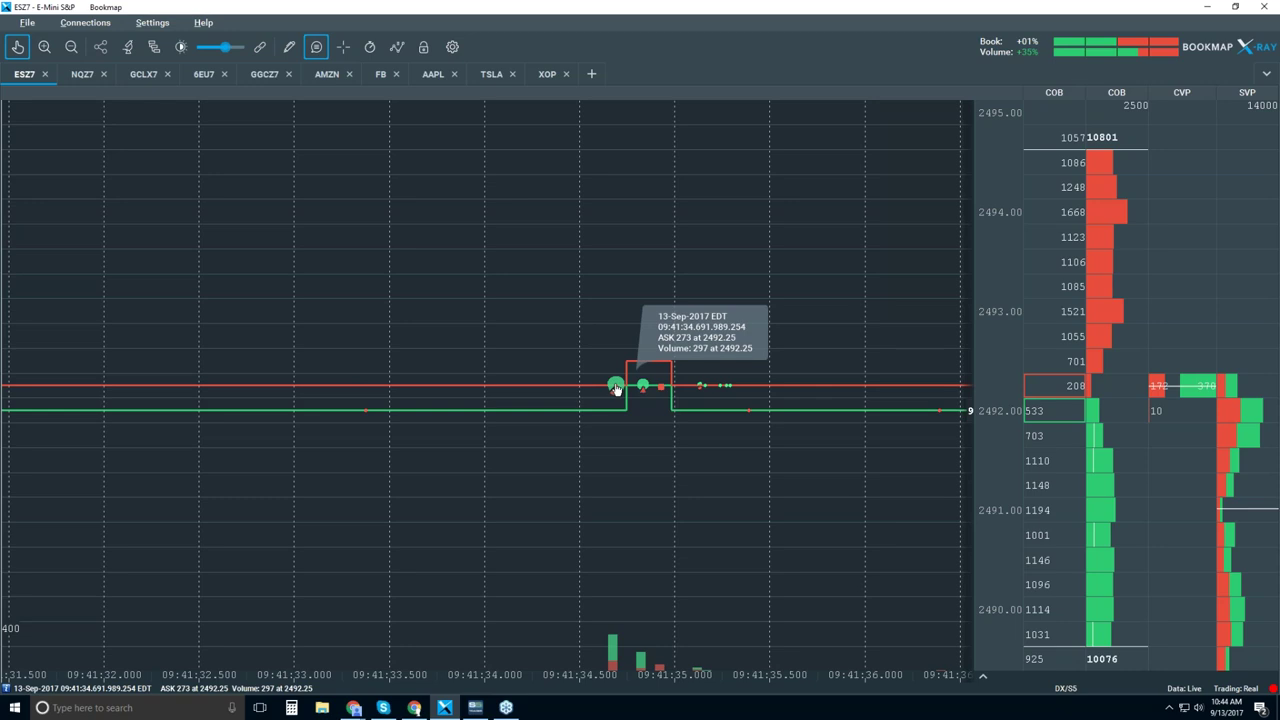
- Examine the volume dots and candlesticks between 09:30 and 09:50, comparing the wide time range with the detail around 09:40 to 09:49
scroll(615, 388, down, 6)
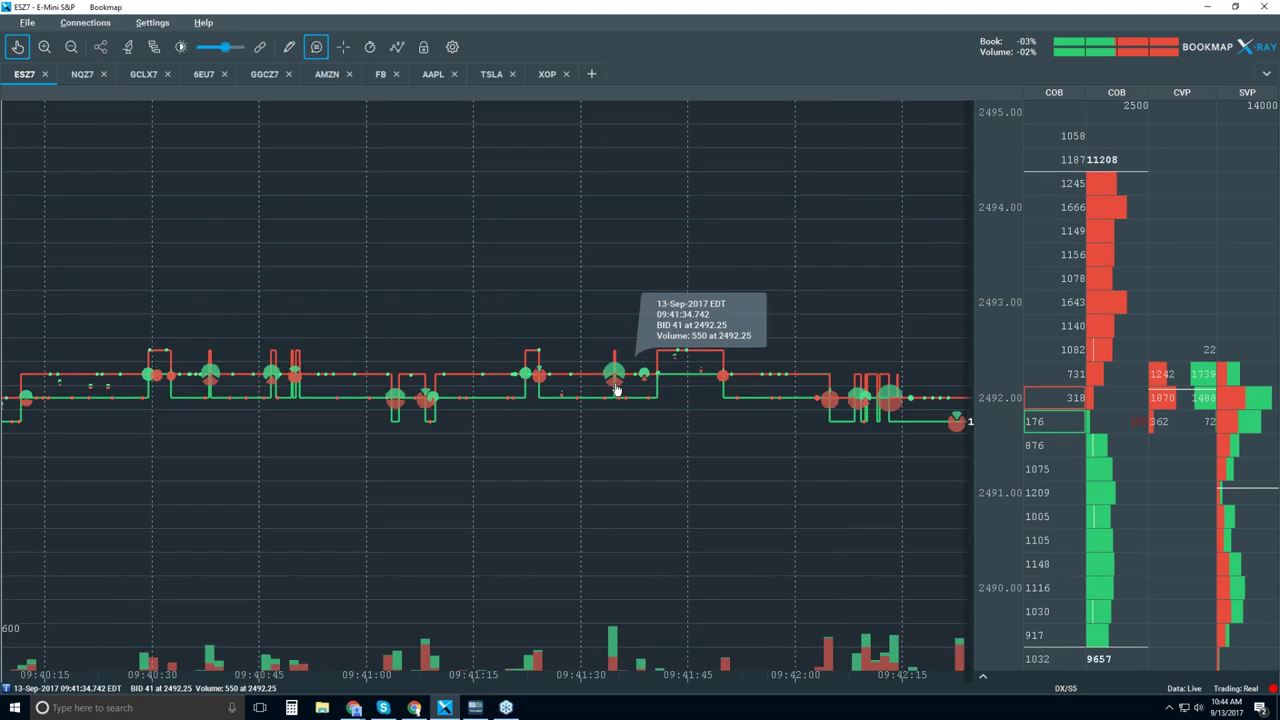
scroll(615, 388, down, 8)
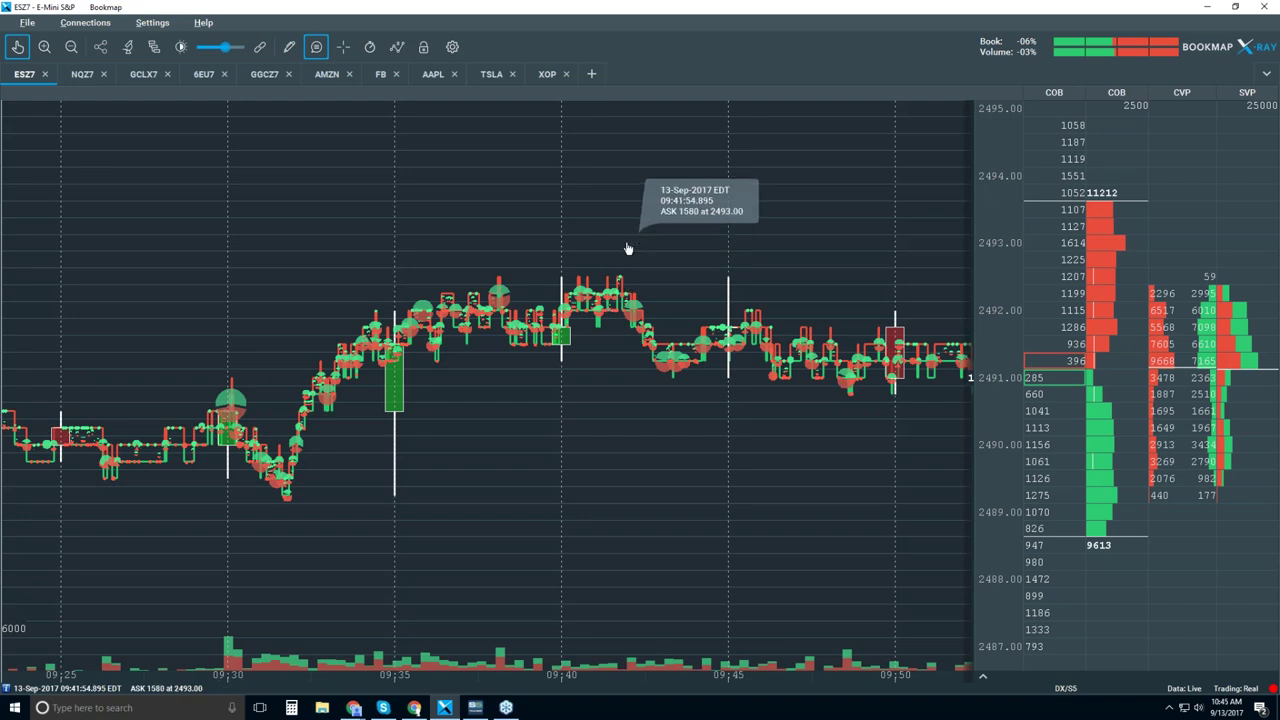
scroll(628, 248, down, 3)
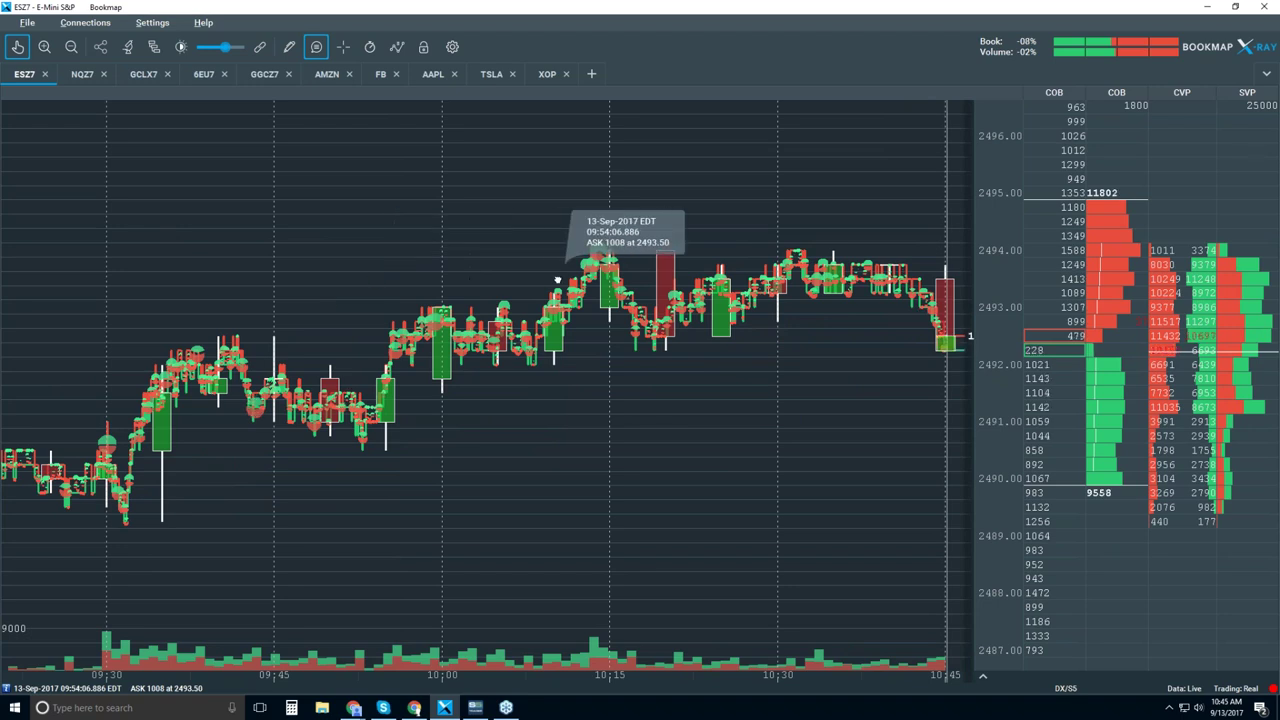
scroll(233, 347, up, 4)
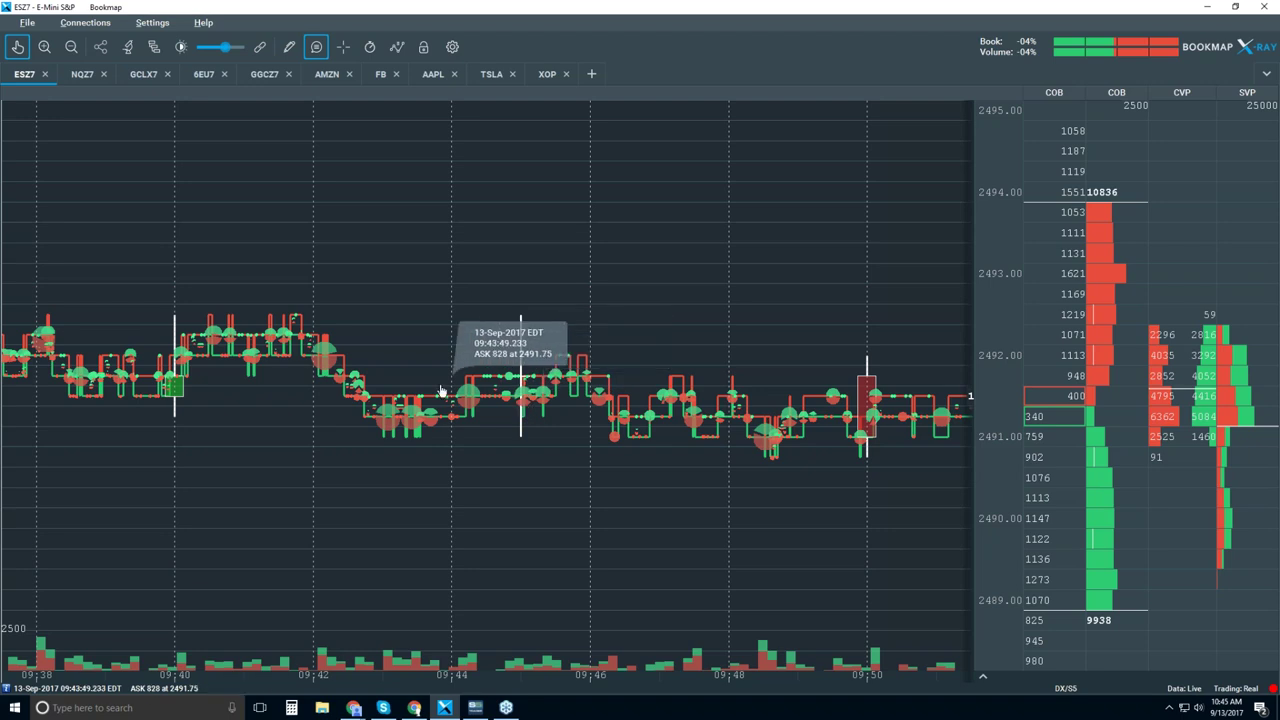
scroll(442, 390, up, 1)
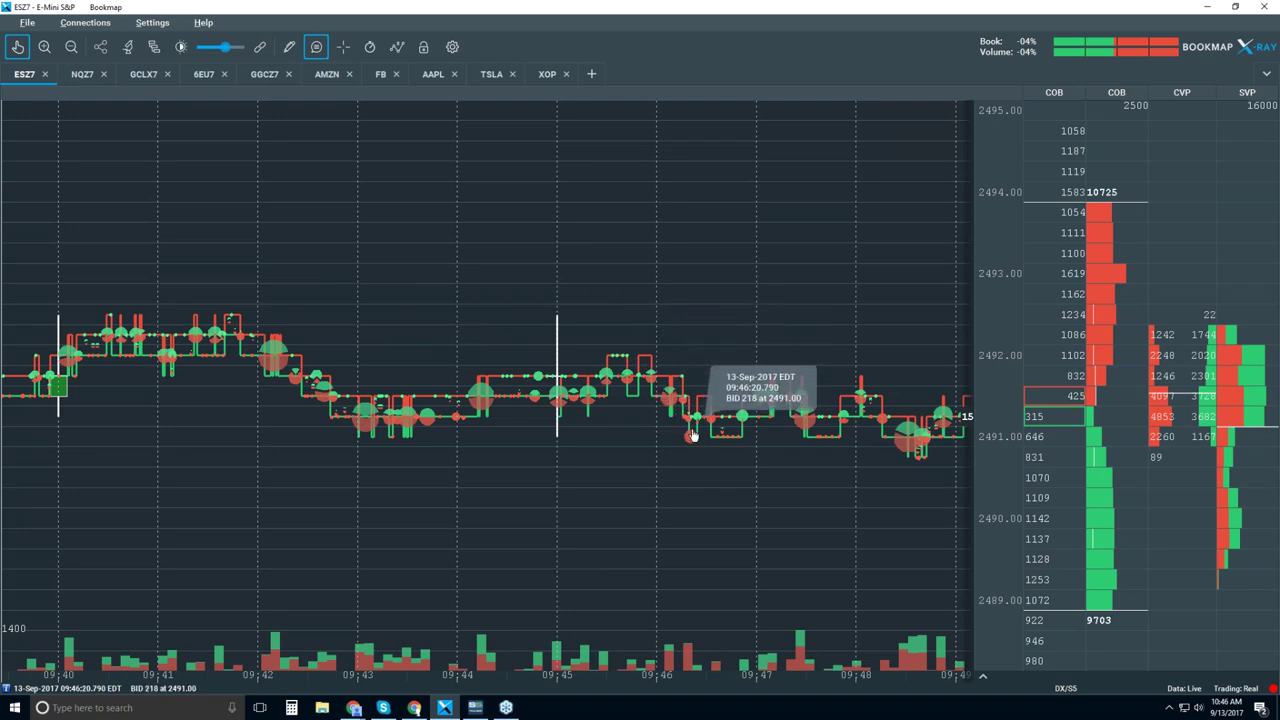
scroll(686, 350, down, 3)
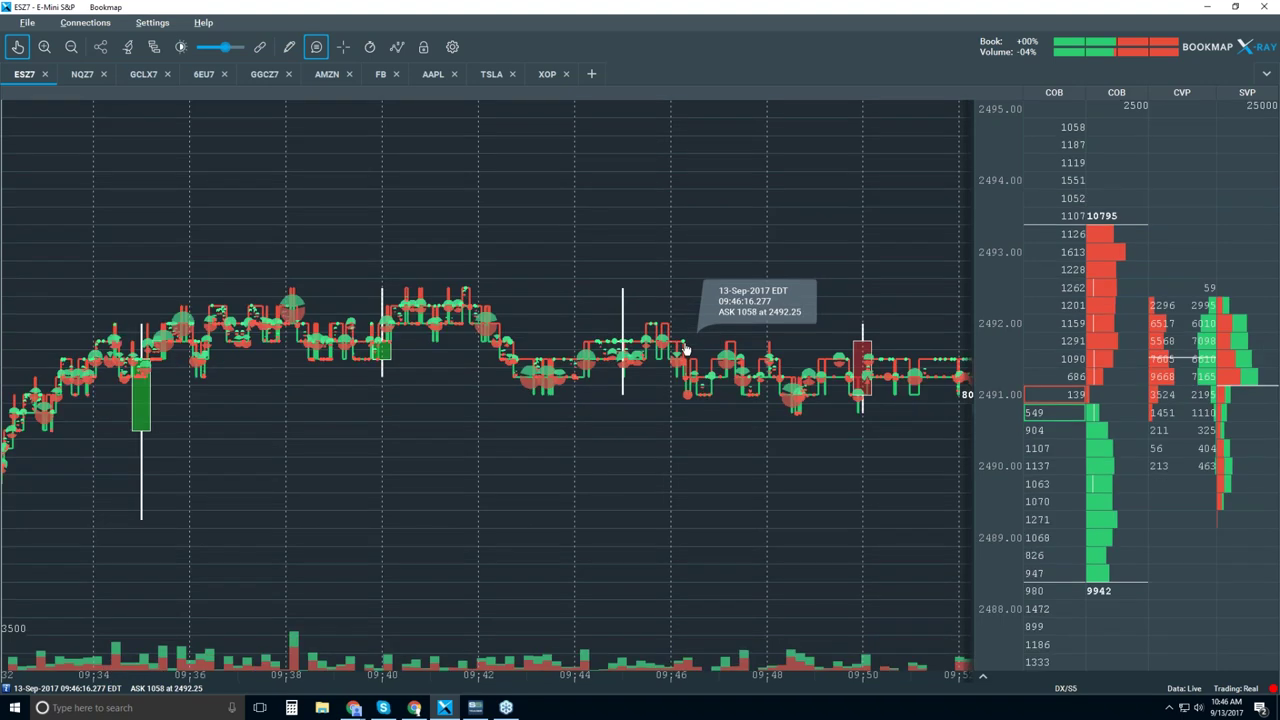
scroll(686, 350, down, 2)
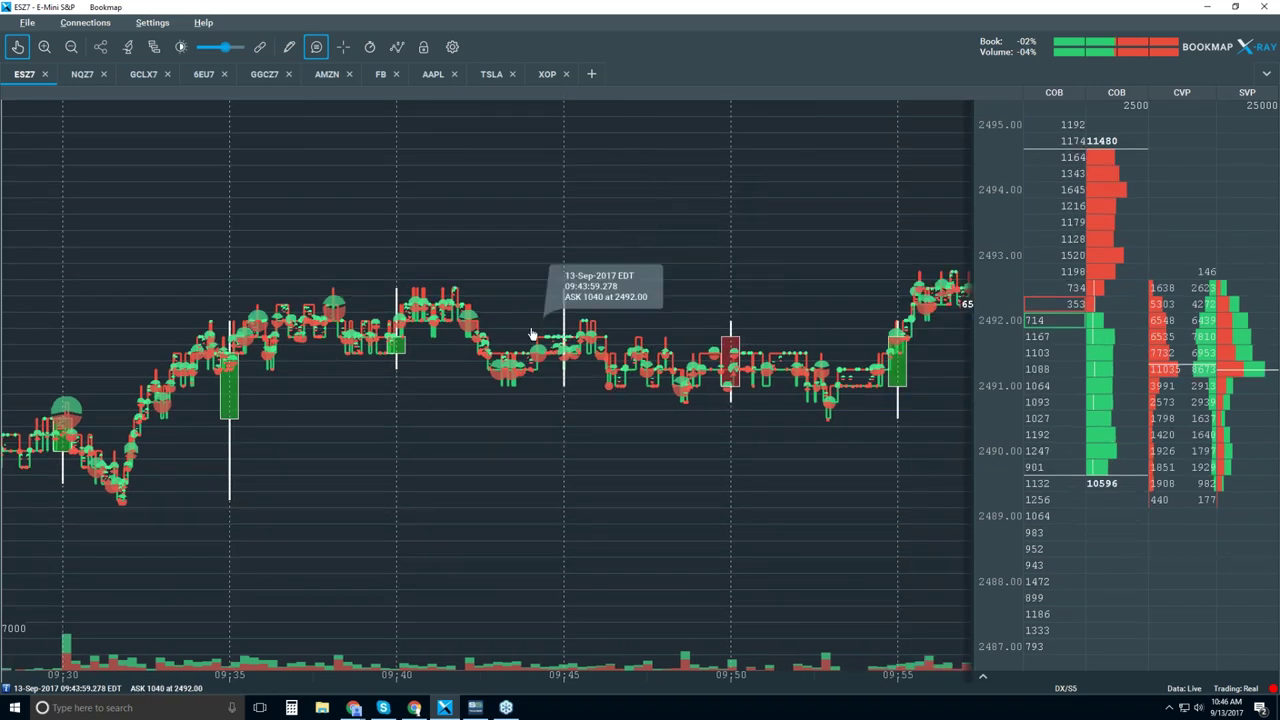
scroll(555, 290, down, 2)
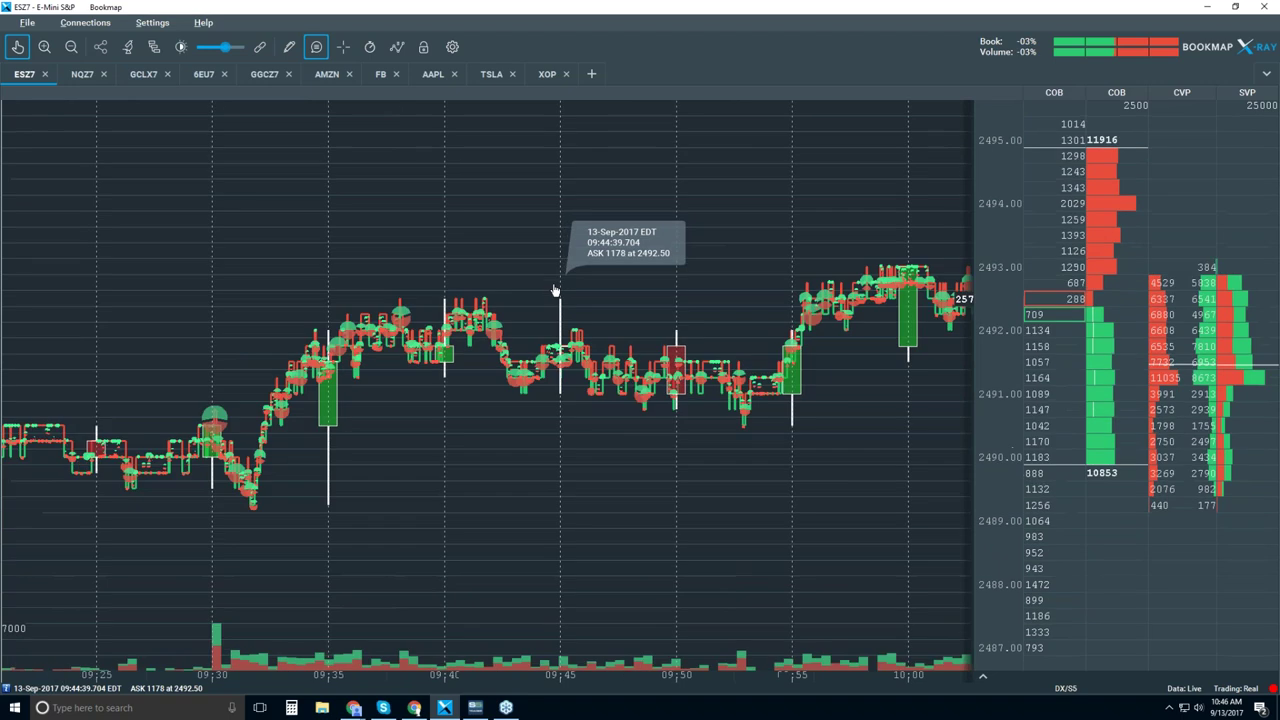
- Examine the volume dots in the price rise at 09:55, the high at 2494.00 around 10:13, and the earlier 09:40 area
scroll(555, 290, down, 2)
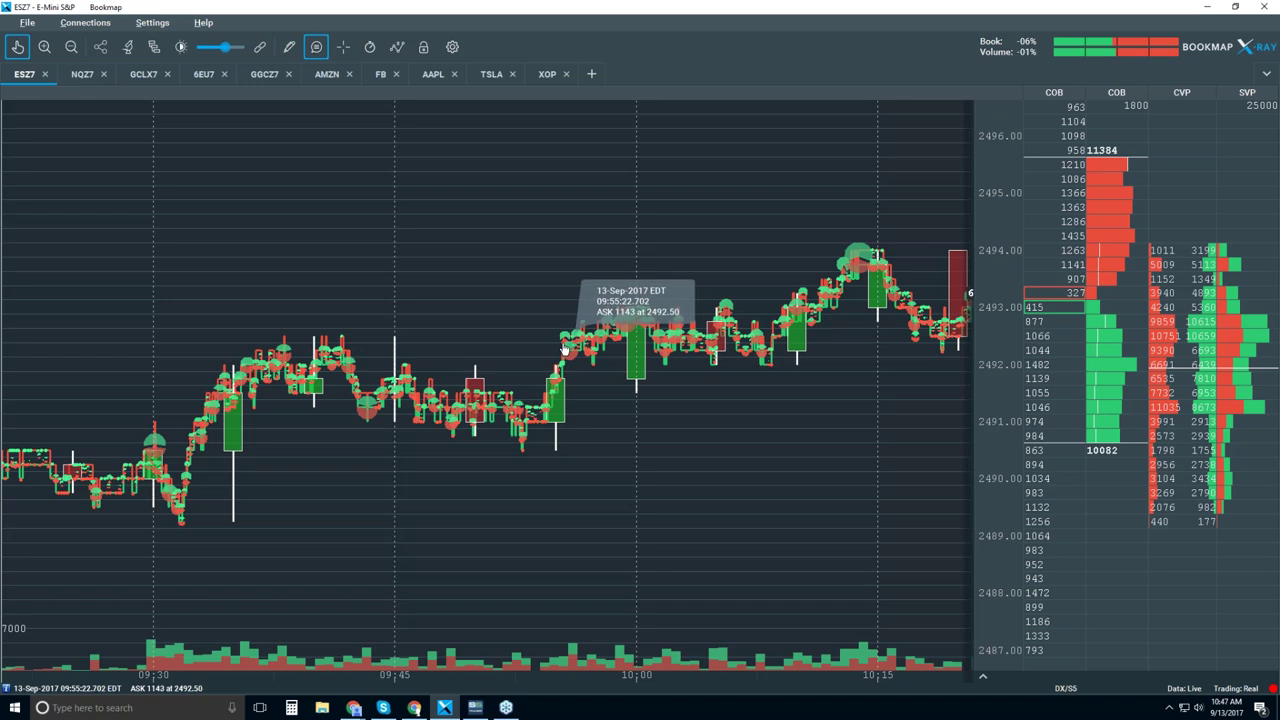
scroll(566, 330, up, 3)
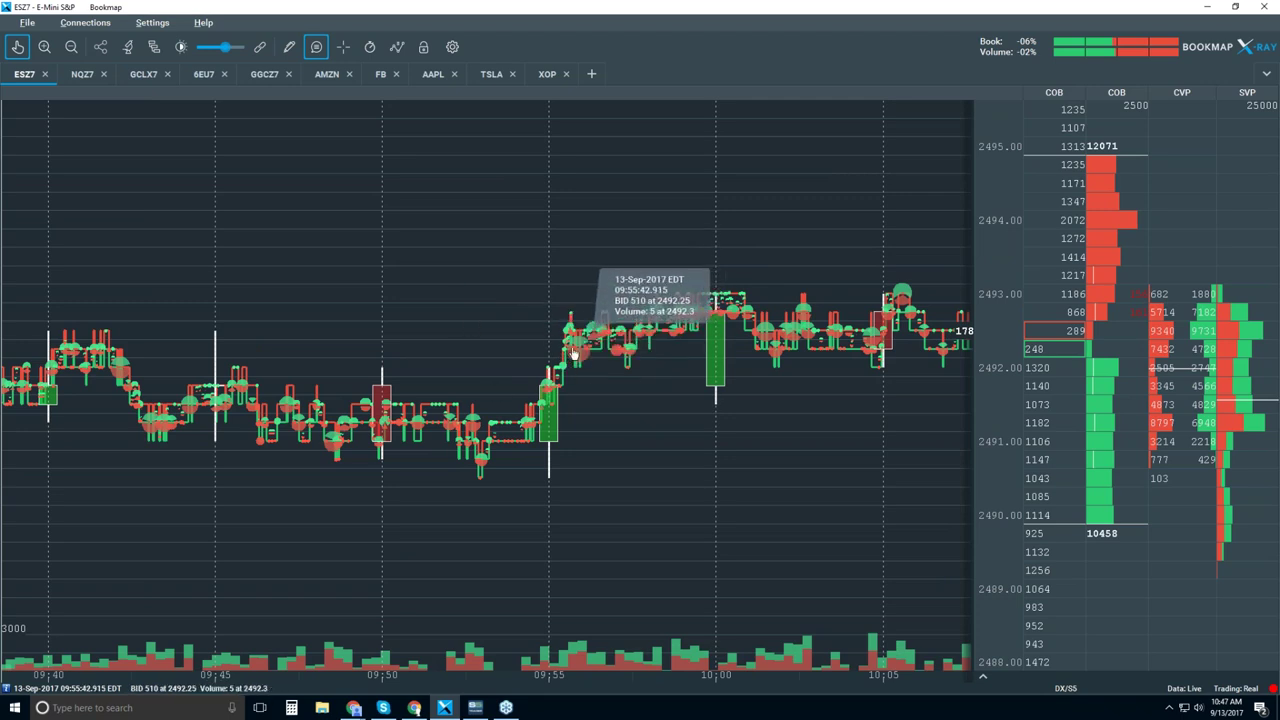
scroll(572, 355, down, 1)
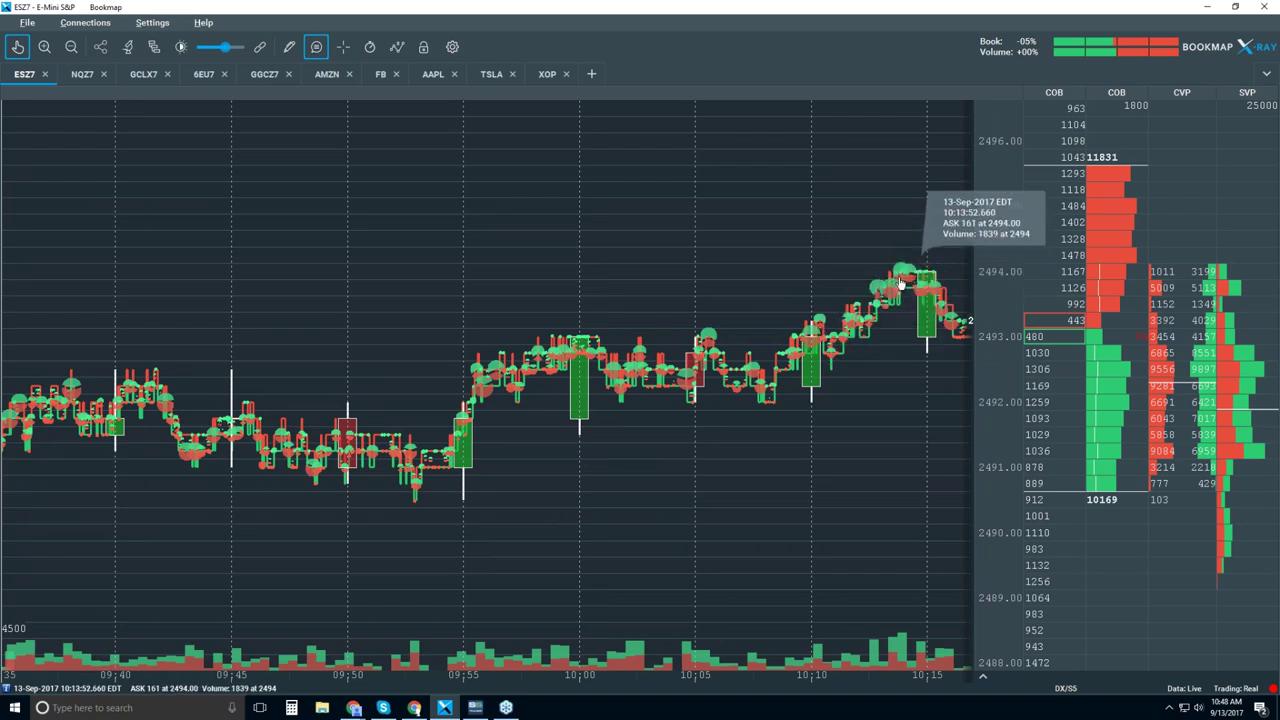
scroll(836, 242, down, 2)
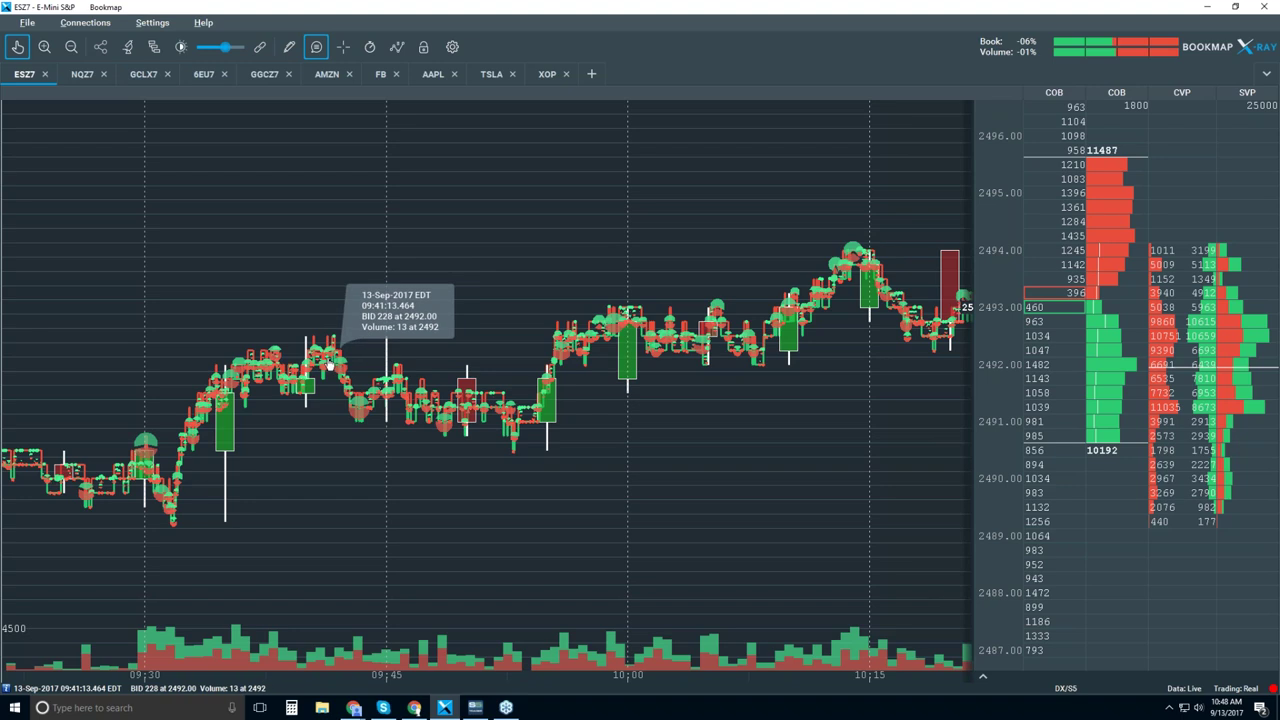
scroll(331, 365, up, 3)
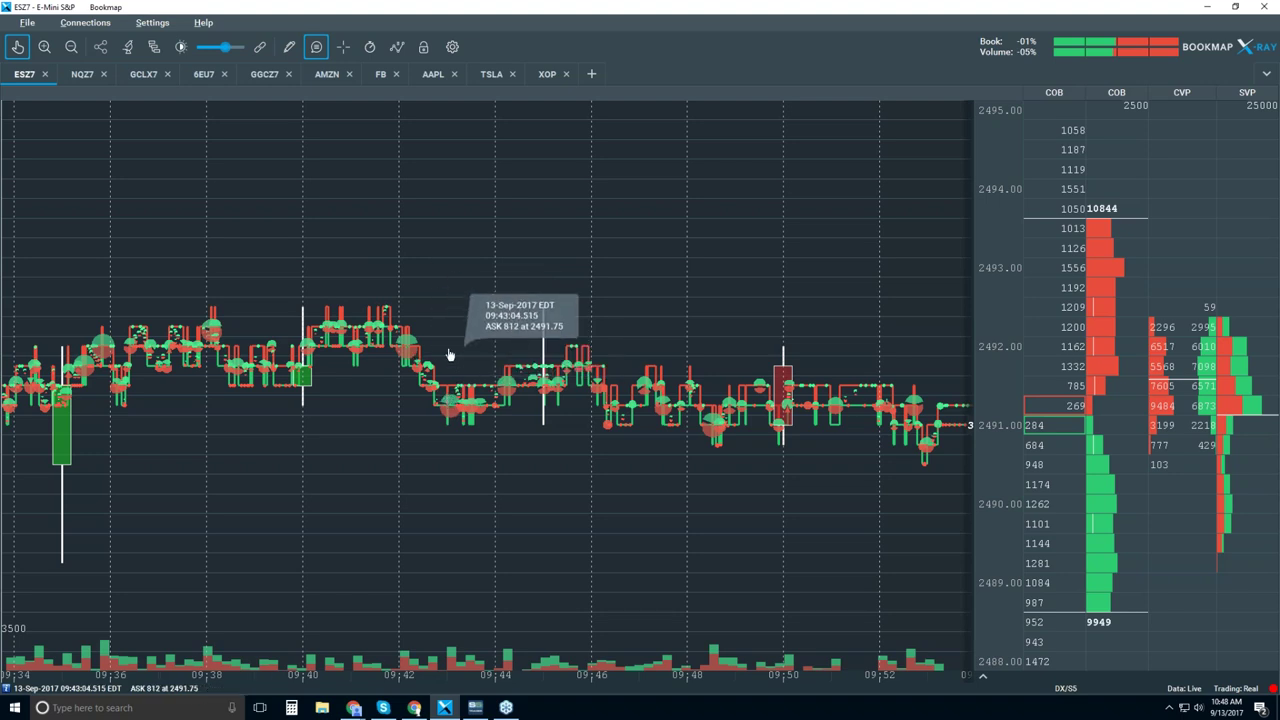
- Widen the time range, turn off the Move mode and return the ESZ7 chart to the live price
scroll(443, 307, down, 4)
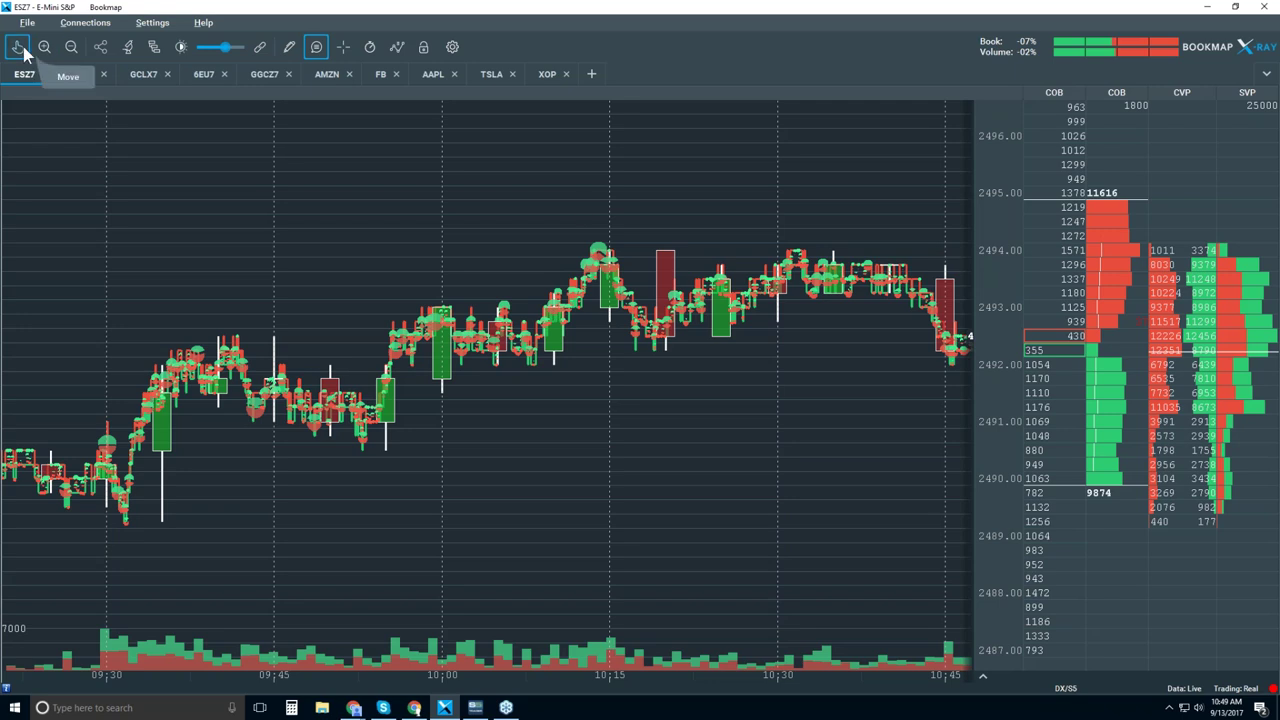
scroll(24, 112, down, 1)
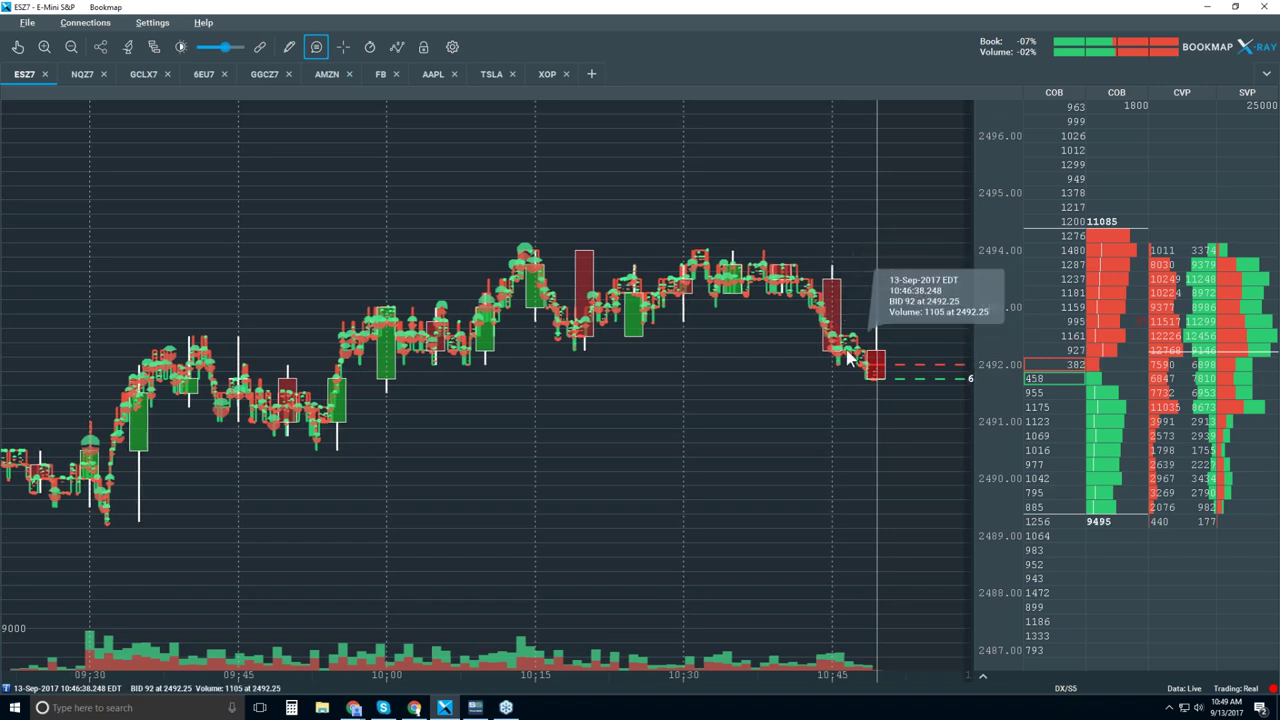
scroll(844, 325, up, 1)
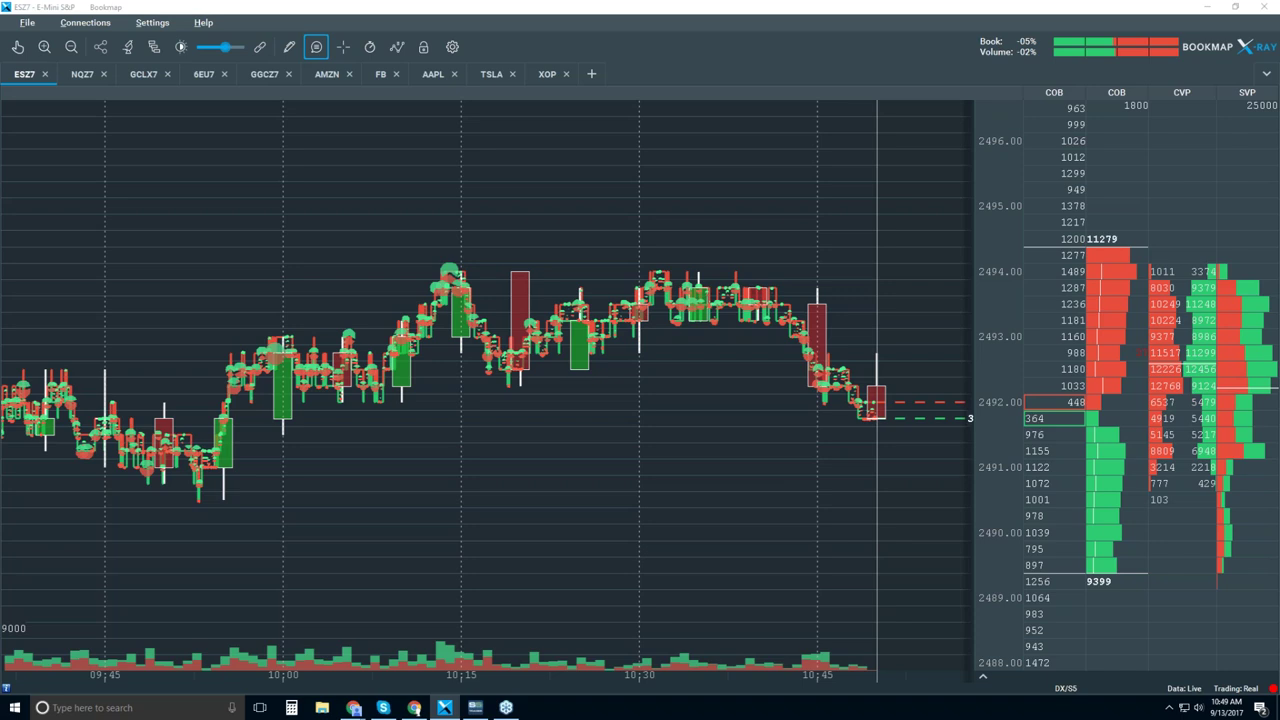
- Turn on the full Heatmap for both buy and sell orders on the ESZ7 chart
mouse_move(905, 425)
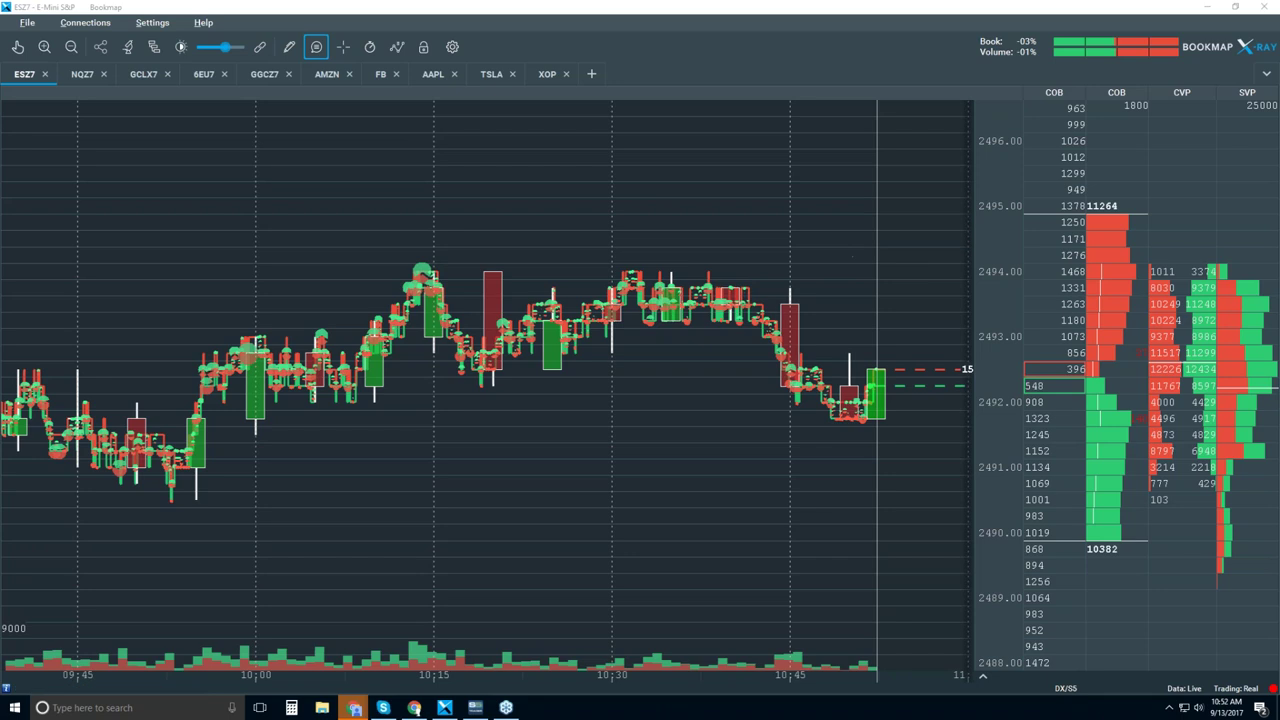
click(401, 46)
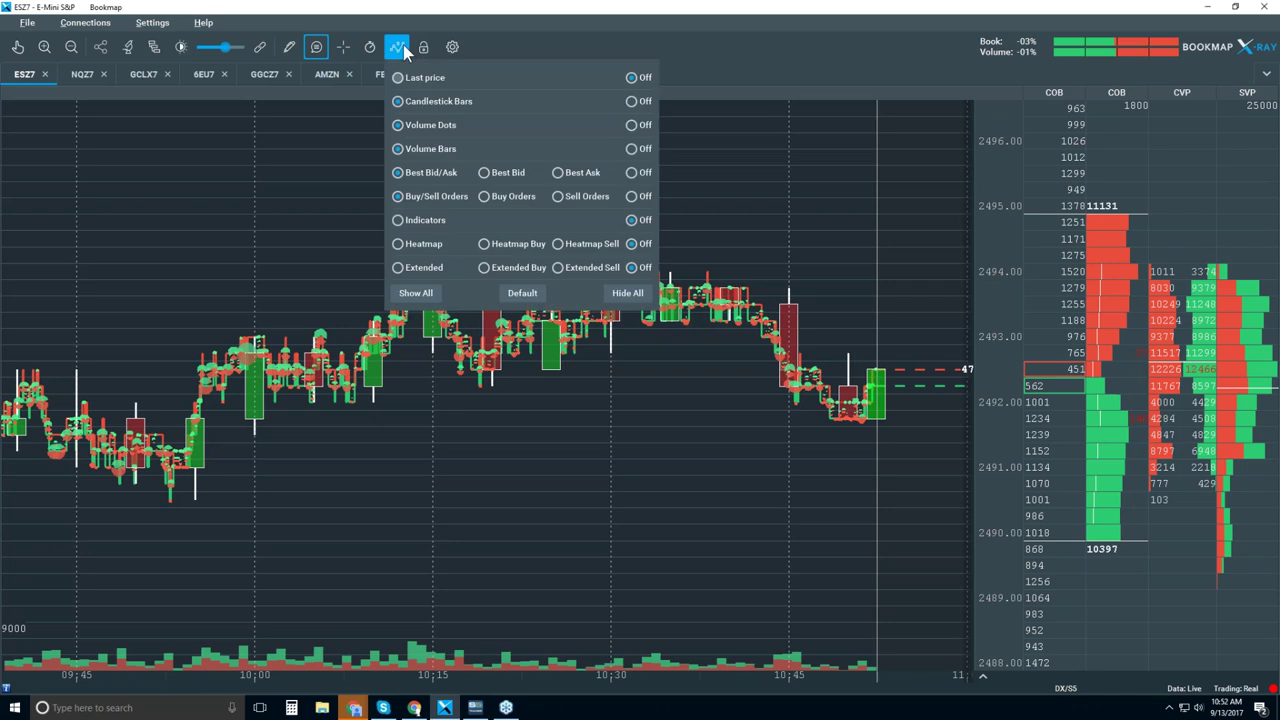
click(399, 244)
click(728, 142)
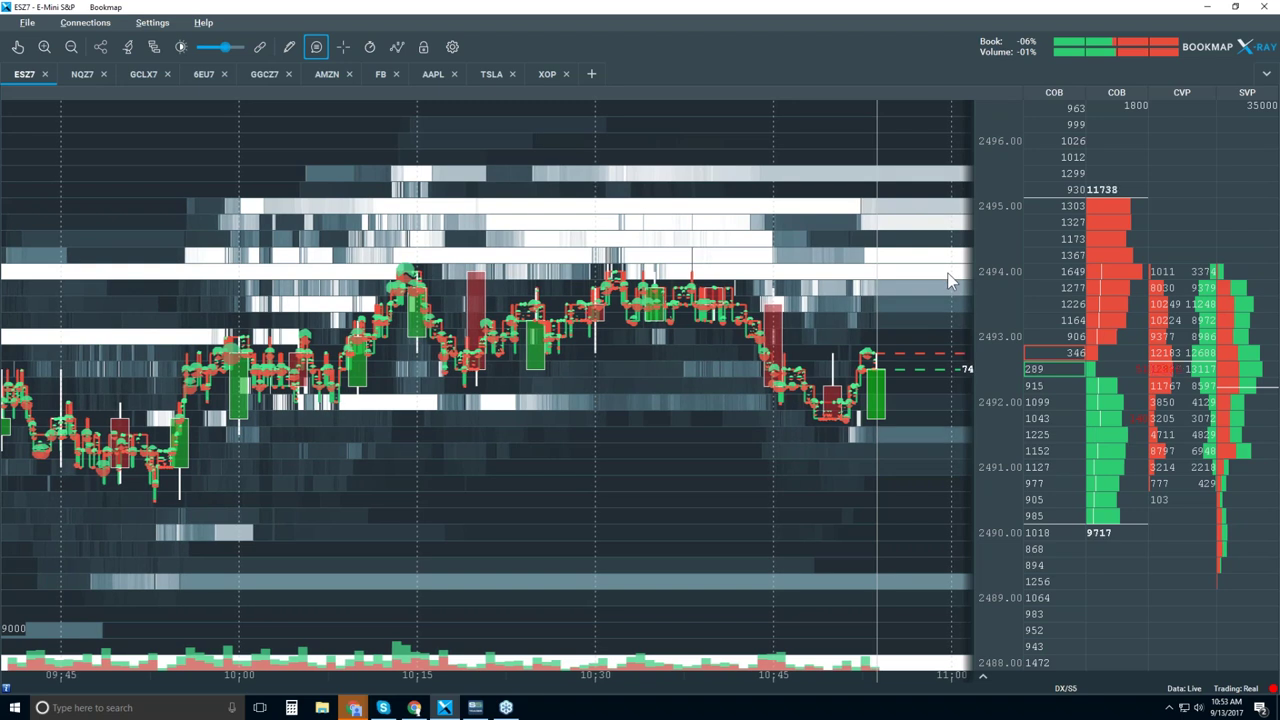
- Turn off the chart's data tooltip and view the heatmap liquidity around the recent price at both close and wide time ranges
mouse_move(829, 271)
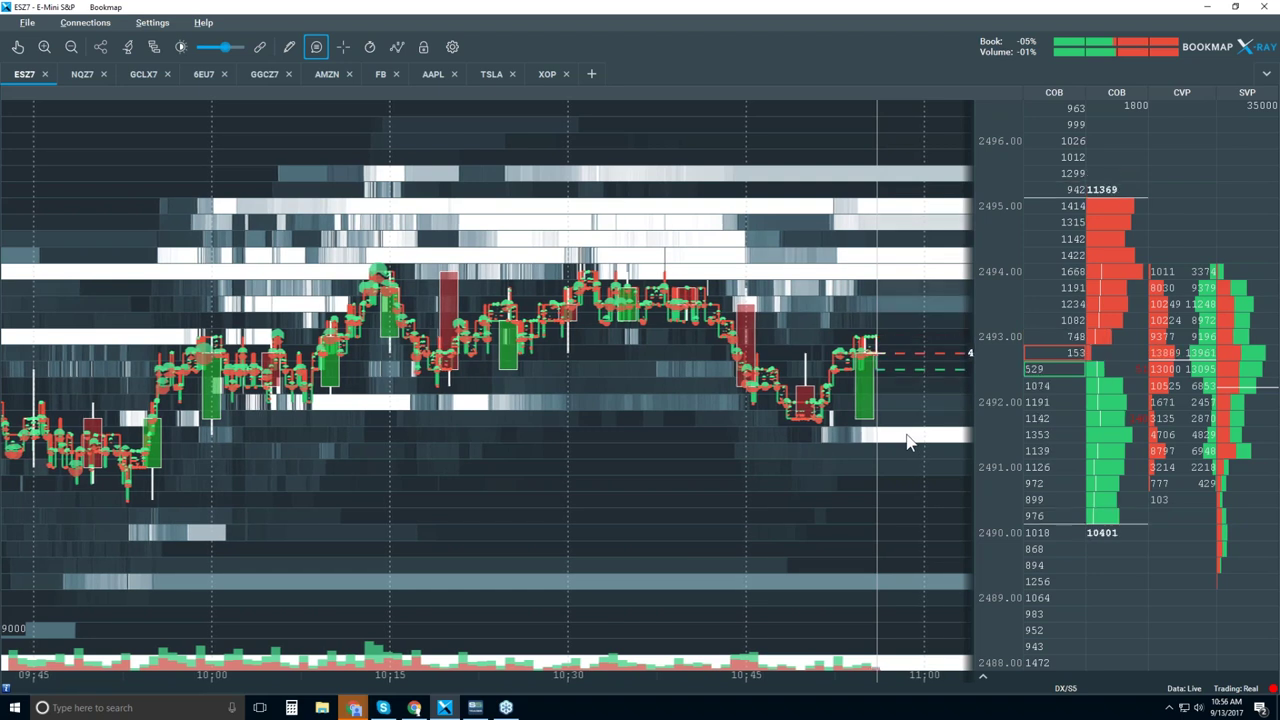
scroll(850, 325, up, 3)
scroll(838, 328, up, 5)
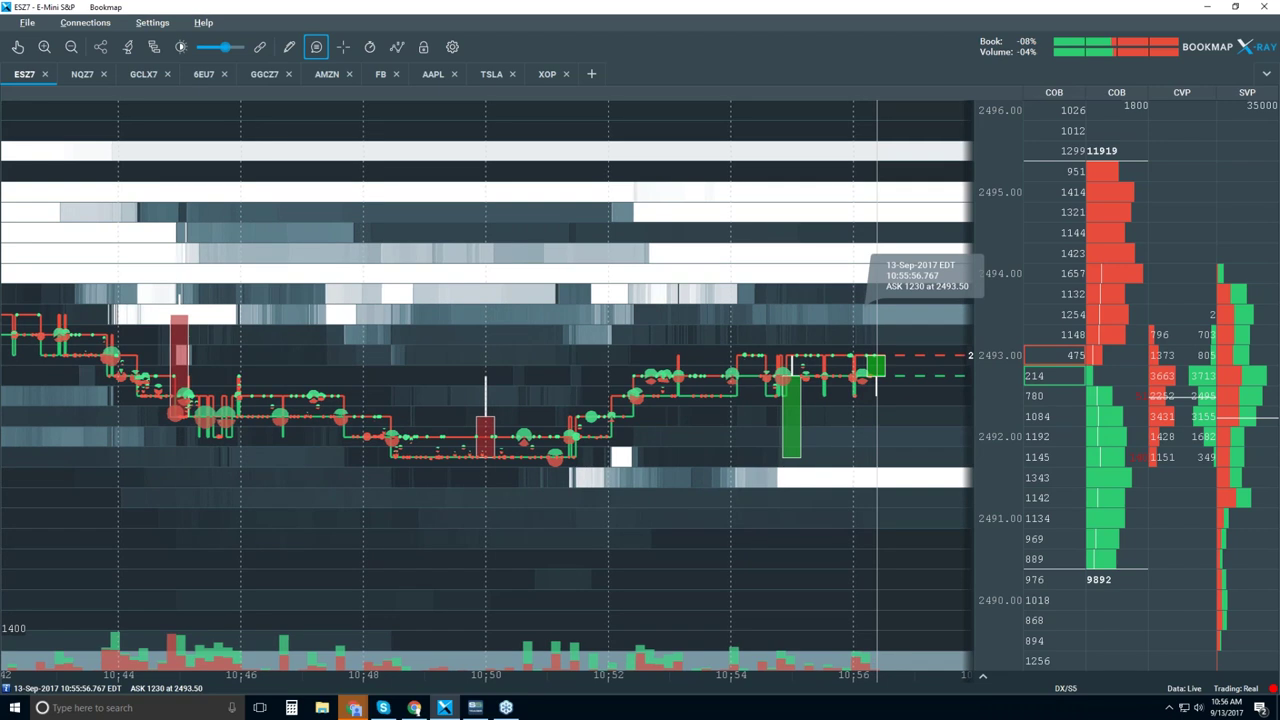
click(316, 47)
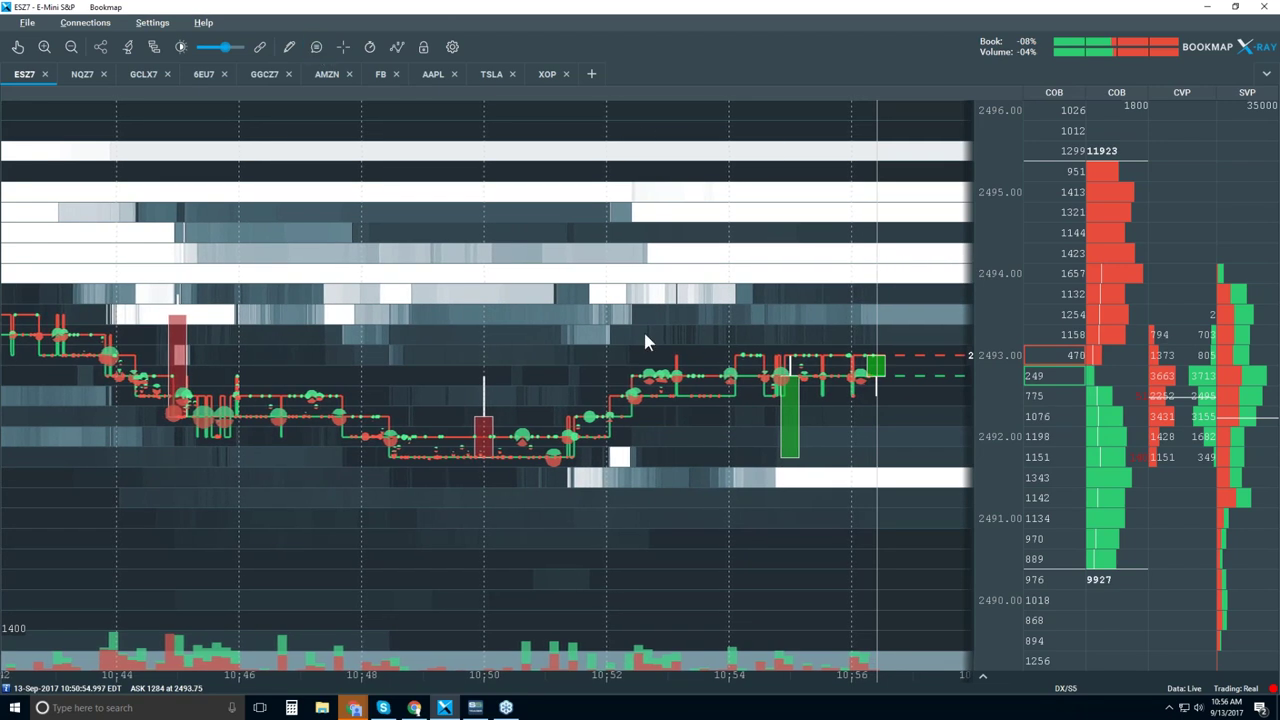
scroll(642, 310, down, 5)
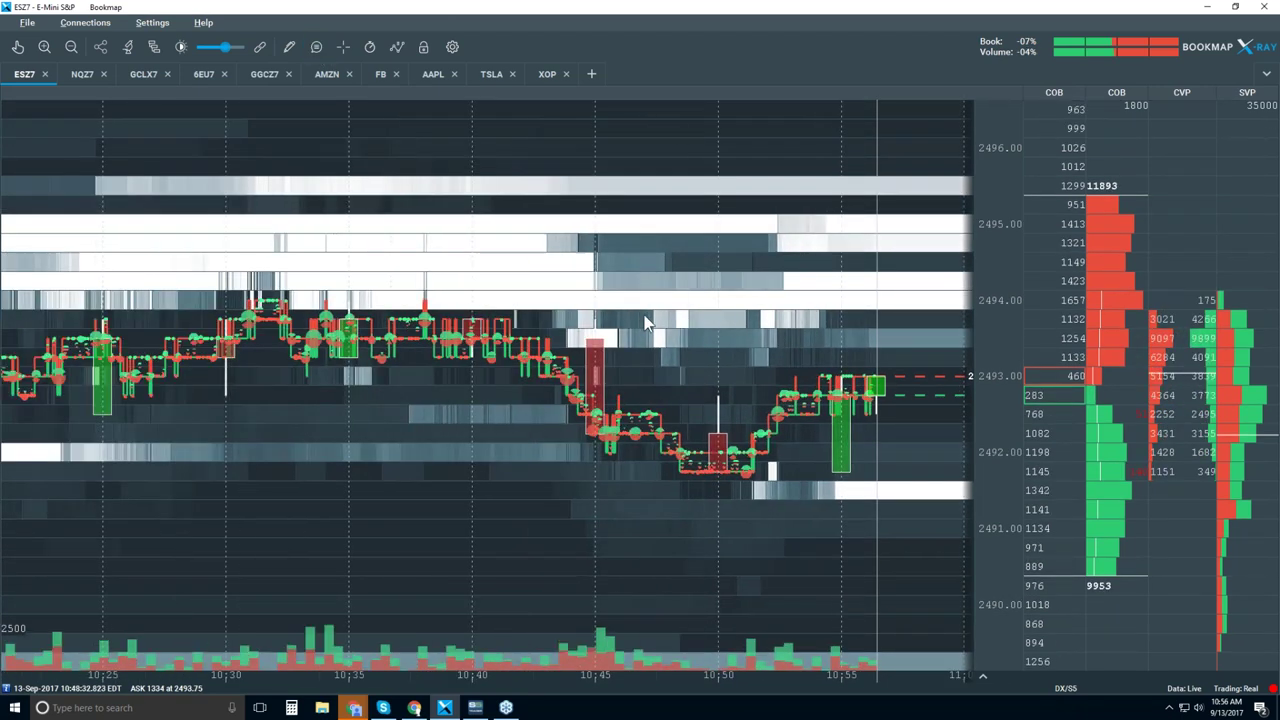
scroll(644, 317, down, 3)
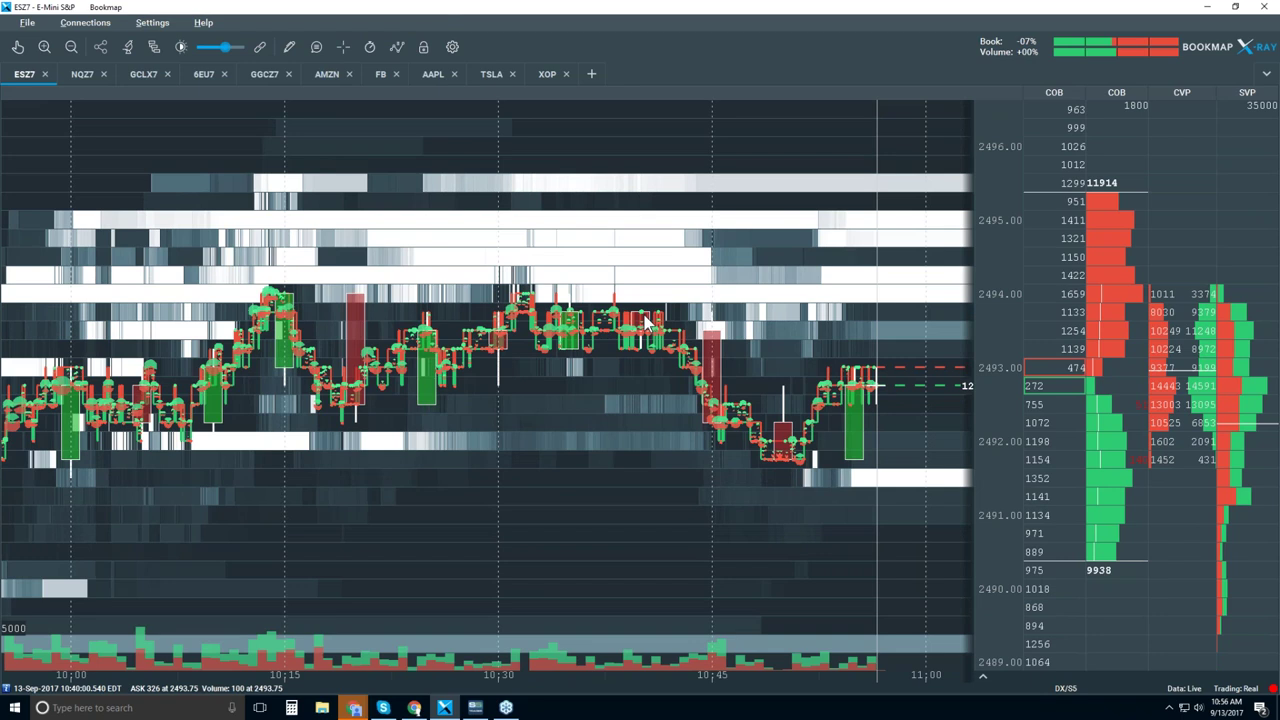
- Select Chart Range Accumulated for the CVP column and narrow the chart to the last few minutes before 10:57
right_click(1186, 256)
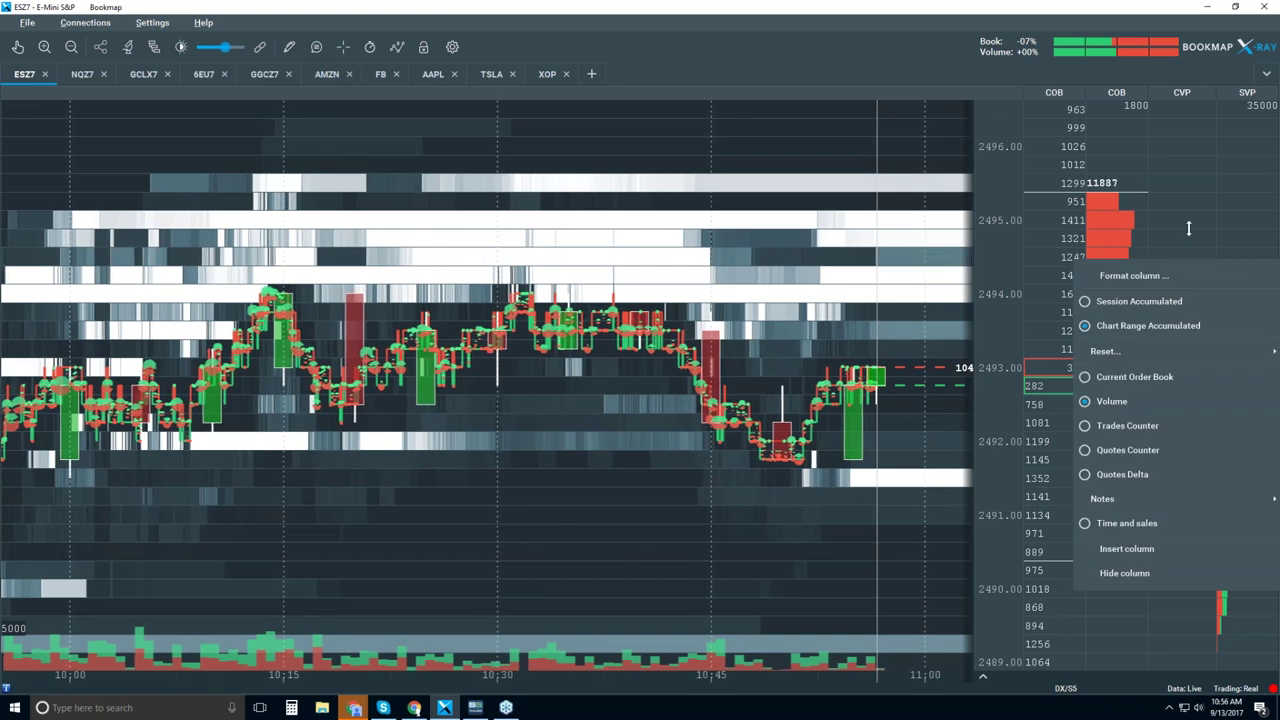
click(1168, 316)
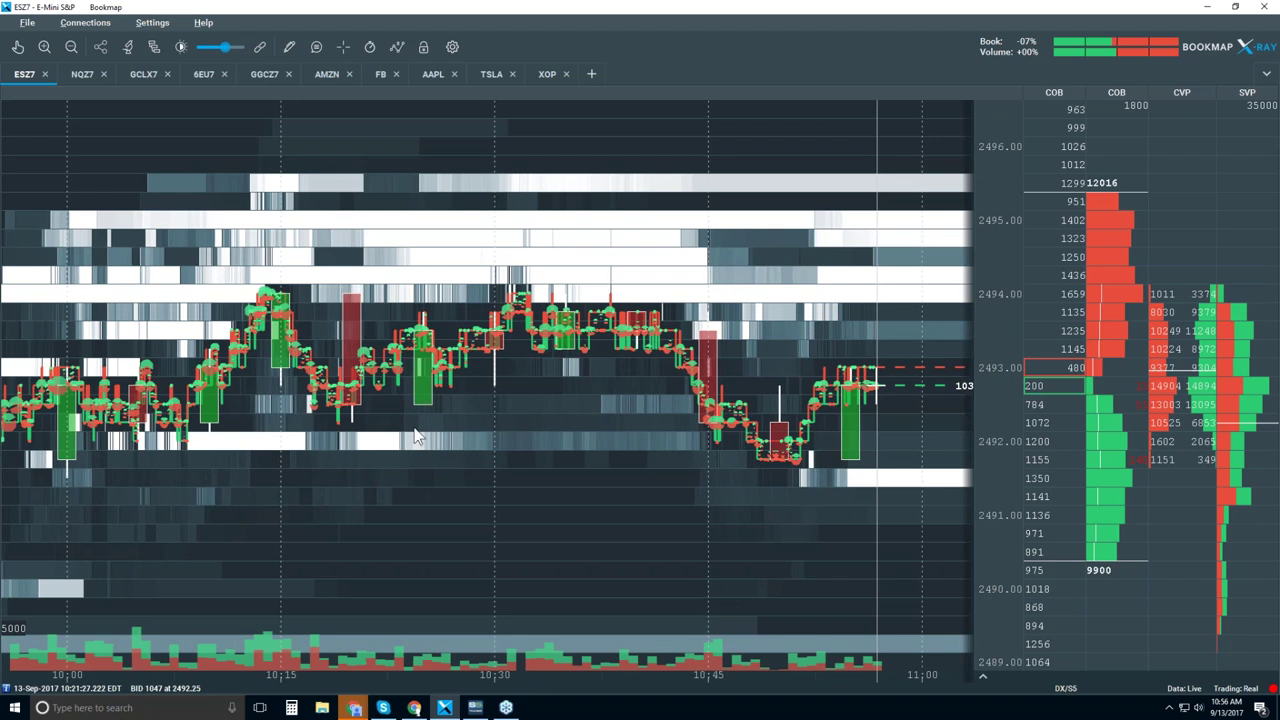
scroll(776, 373, up, 5)
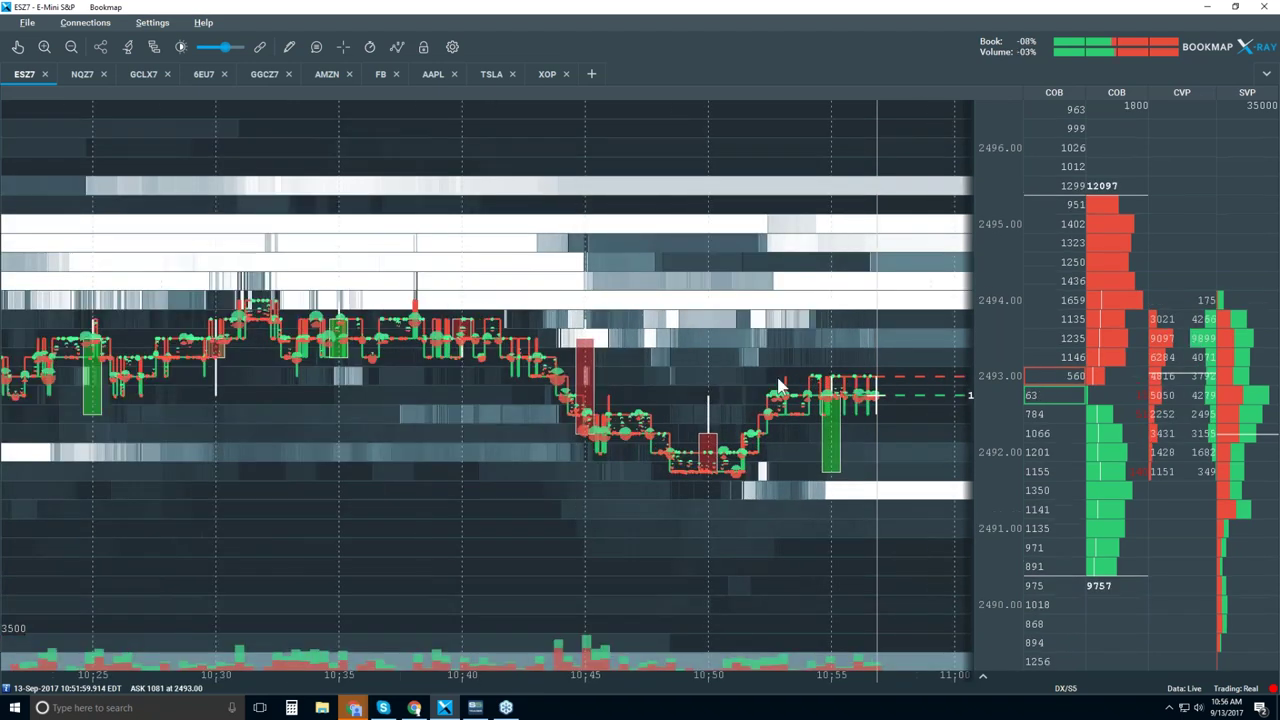
scroll(1195, 385, up, 4)
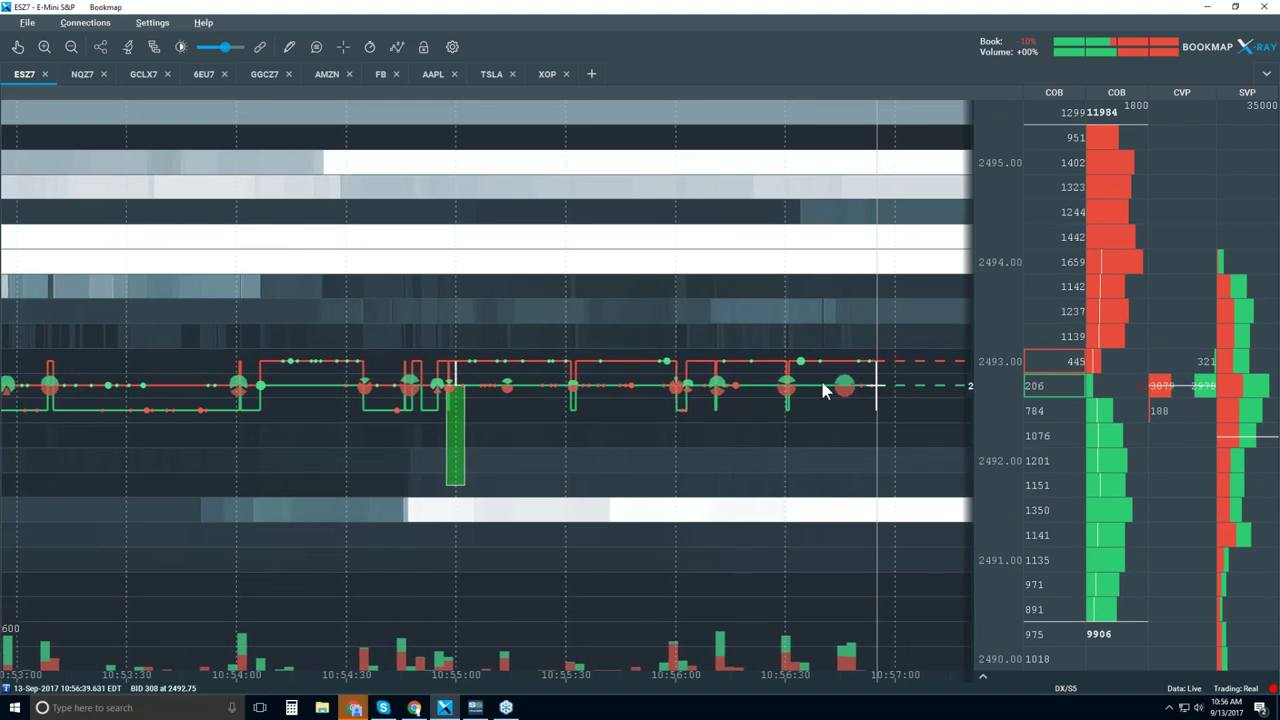
- Hide the Candlestick Bars on the ESZ7 chart, keeping the volume dots, best bid/ask and heatmap
click(397, 48)
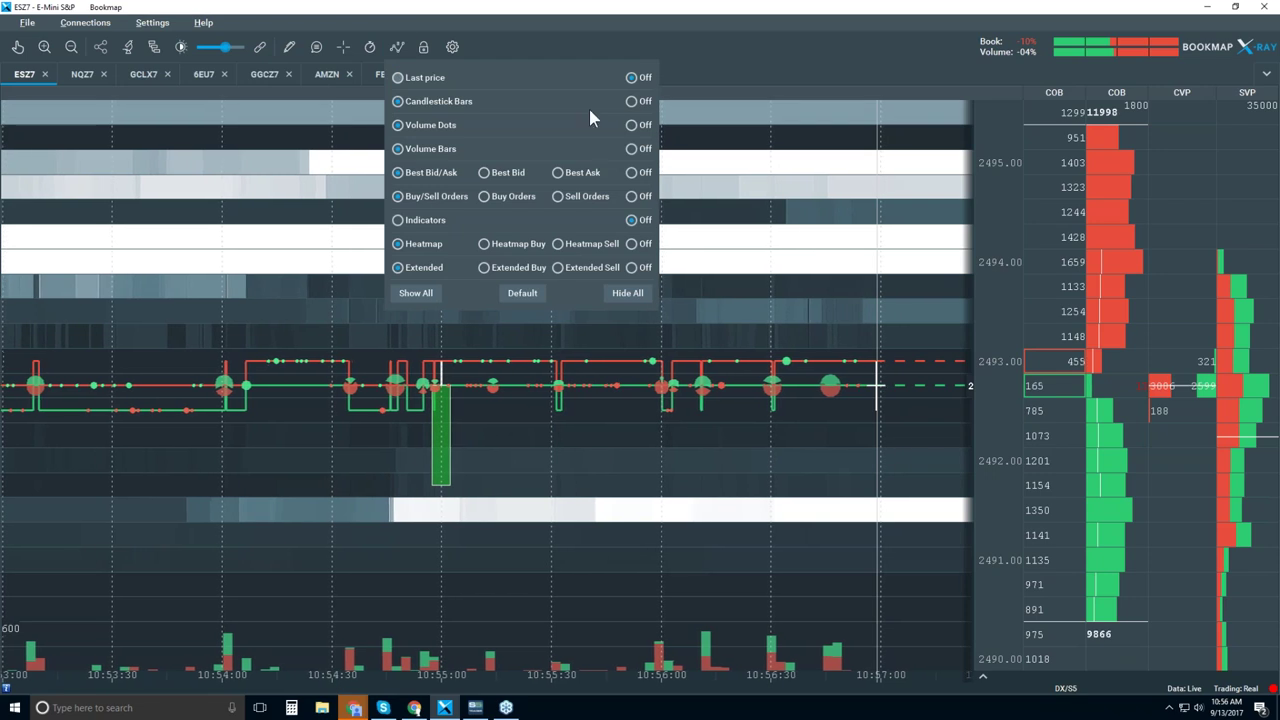
click(631, 101)
click(698, 46)
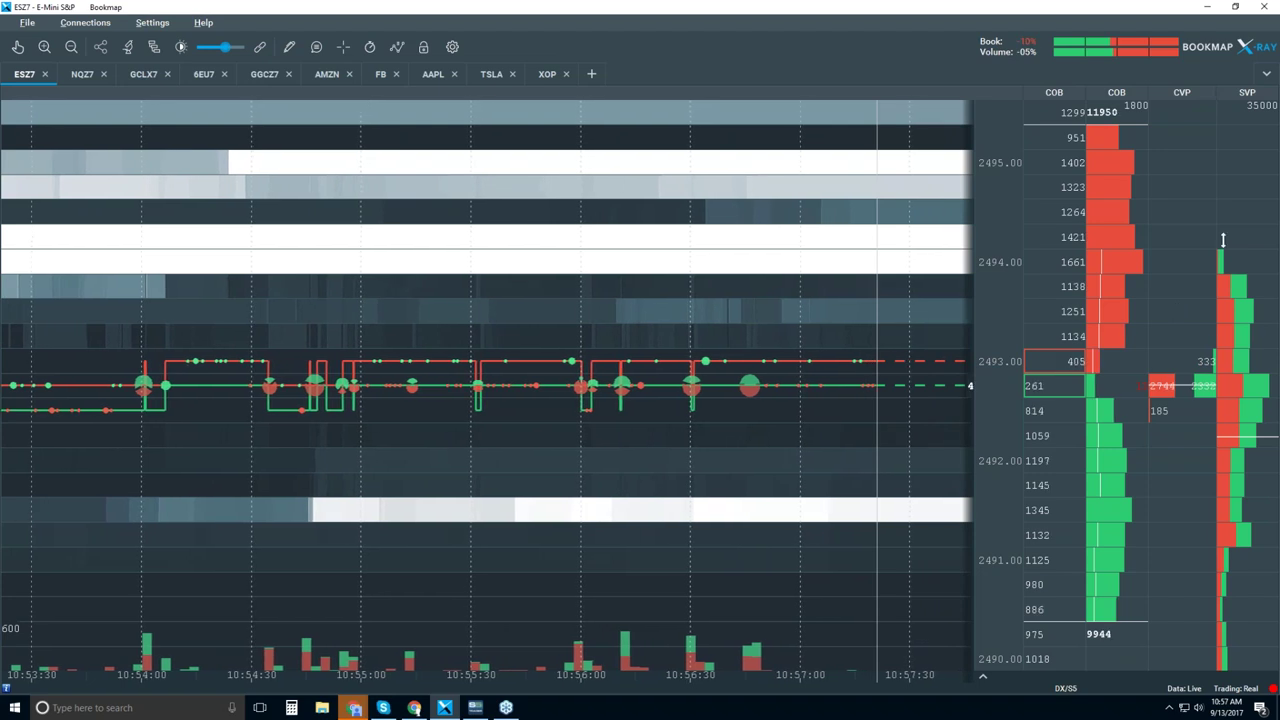
- Open the CVP column's format settings, try toggling Show Ask and Bars Only, and set the display back to Bars & Numbers
right_click(1166, 171)
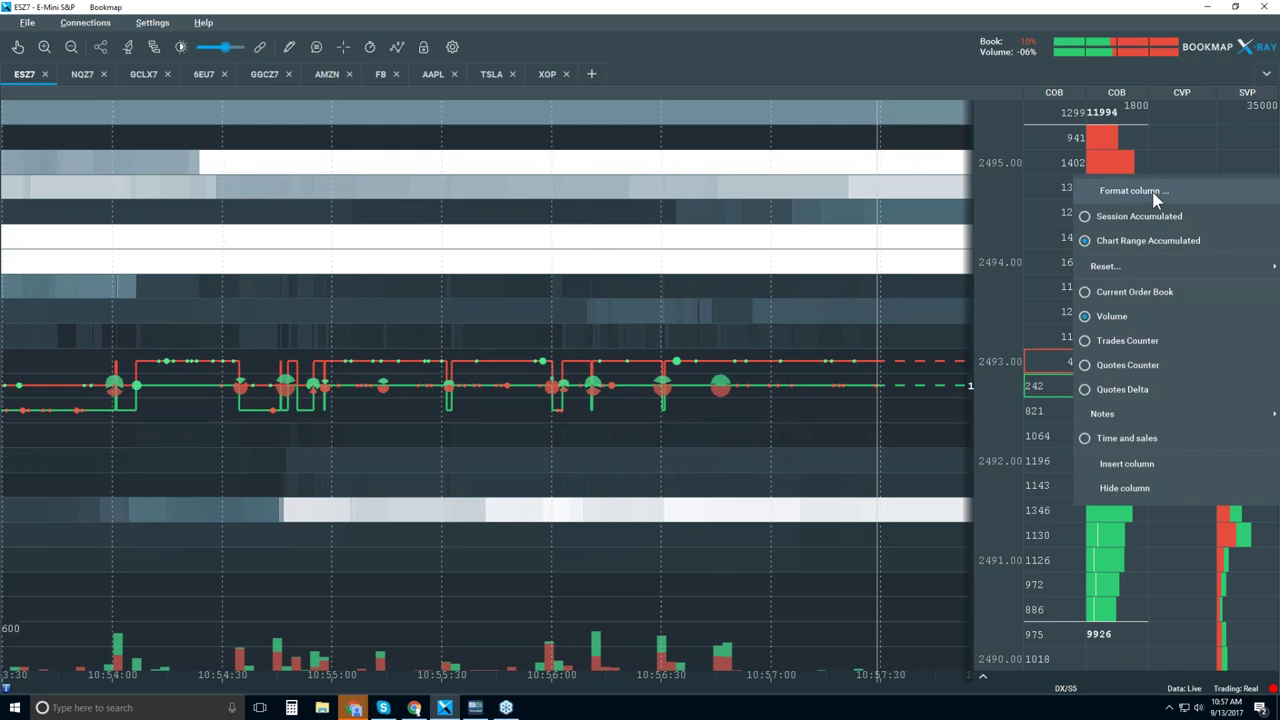
click(1155, 199)
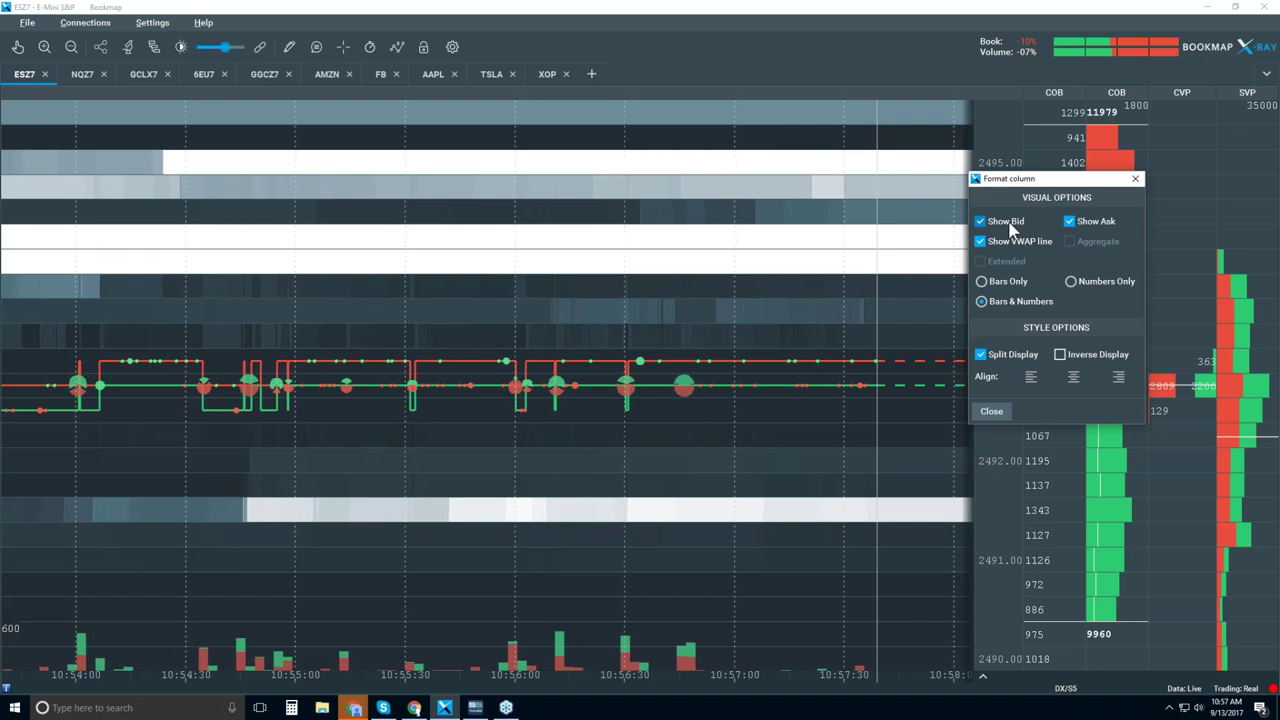
click(1070, 222)
click(1070, 221)
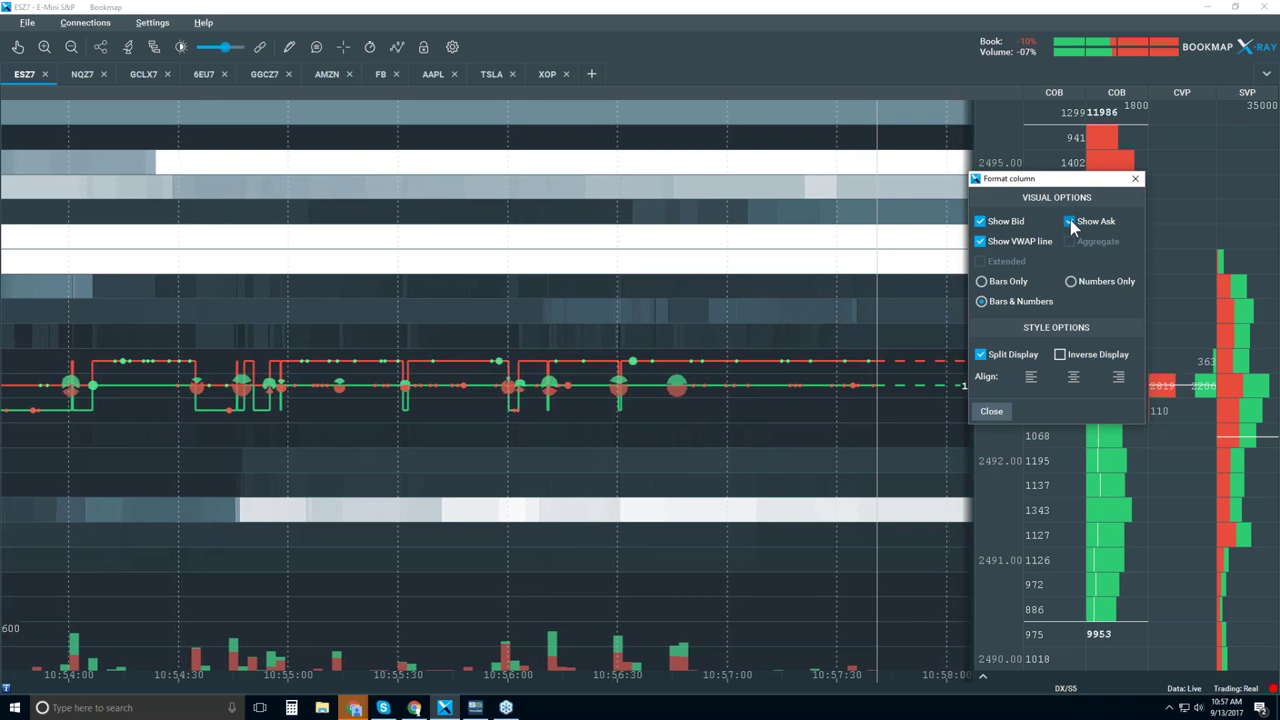
click(1008, 282)
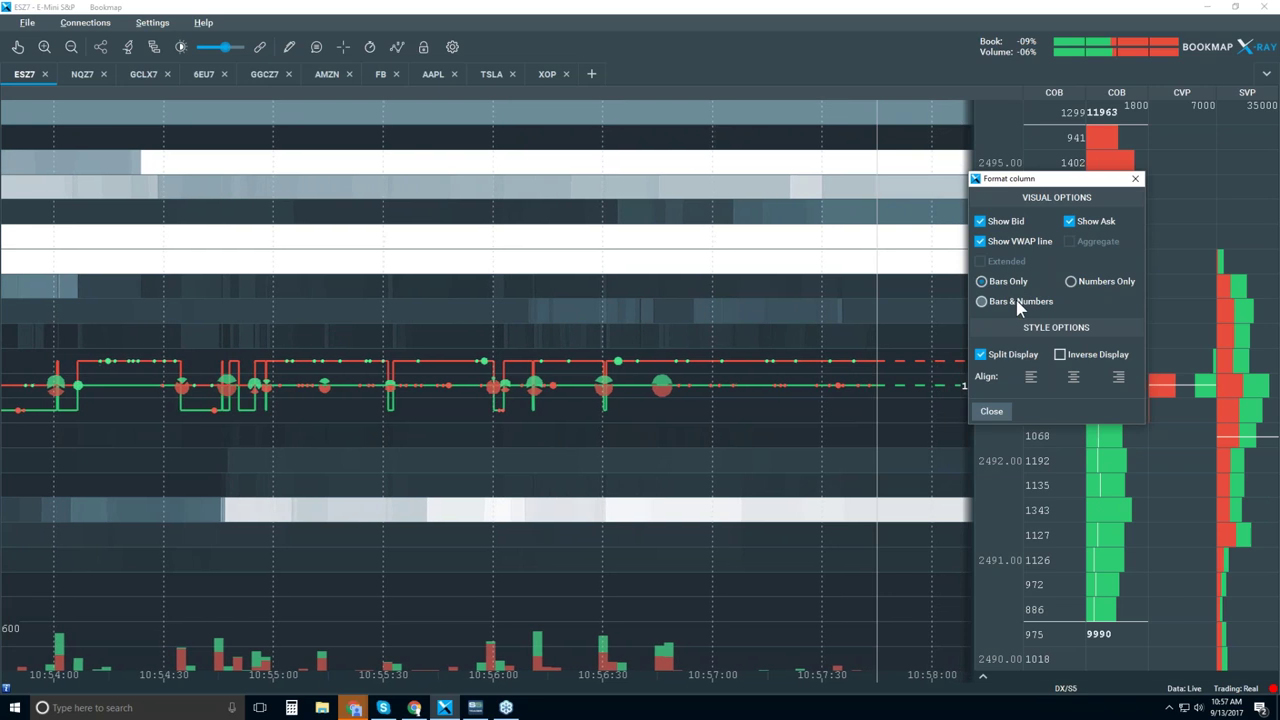
click(1018, 303)
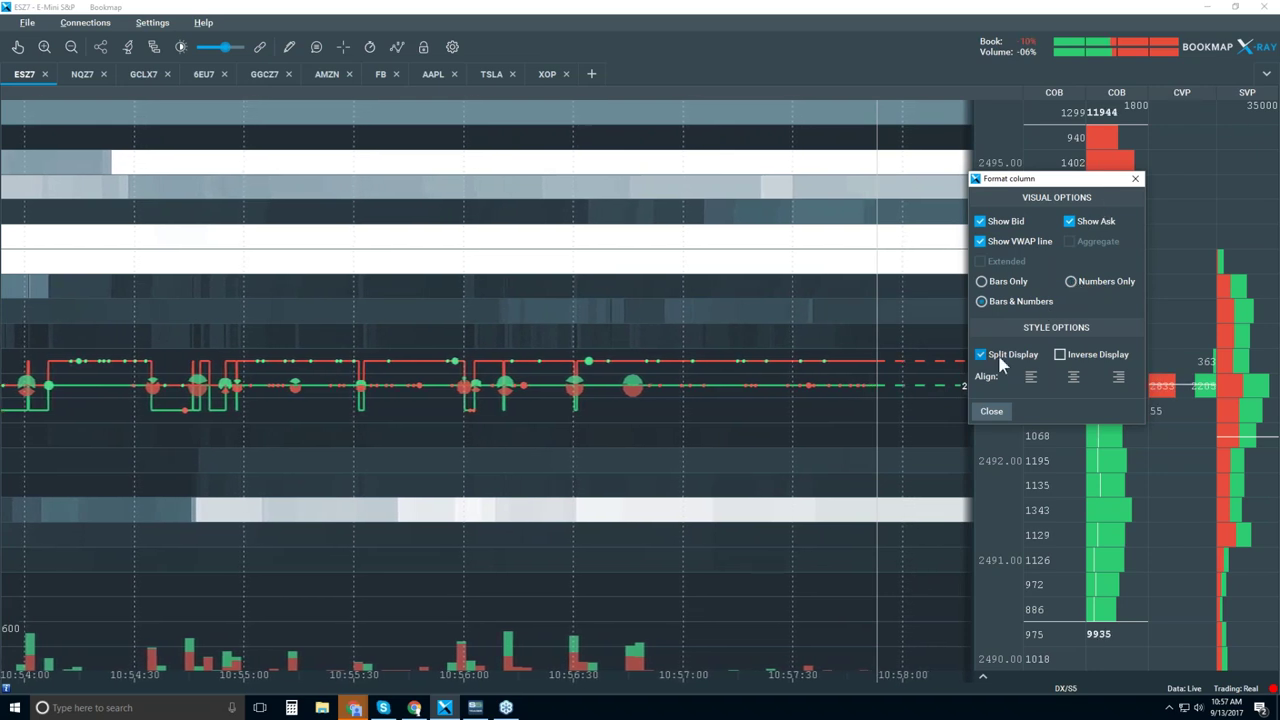
- Turn off Split Display for the CVP column, try the centre and right alignments, and align its bars left
drag(1052, 185, 944, 180)
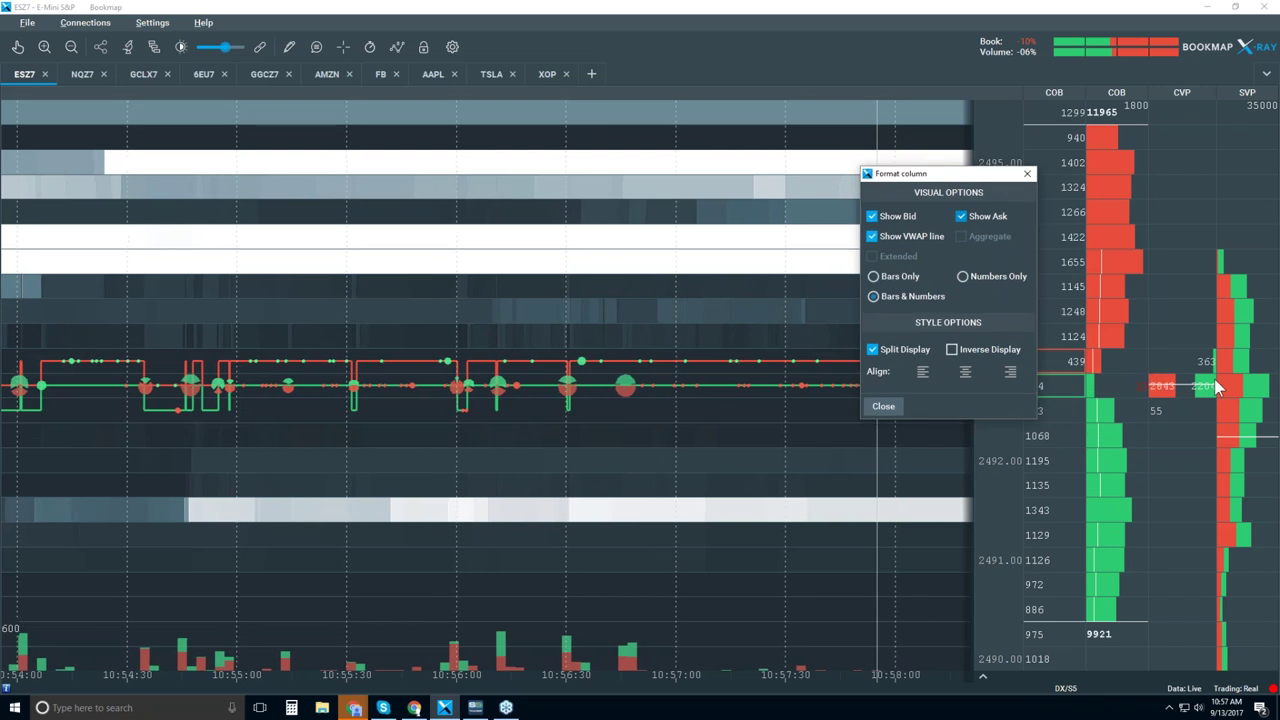
click(903, 352)
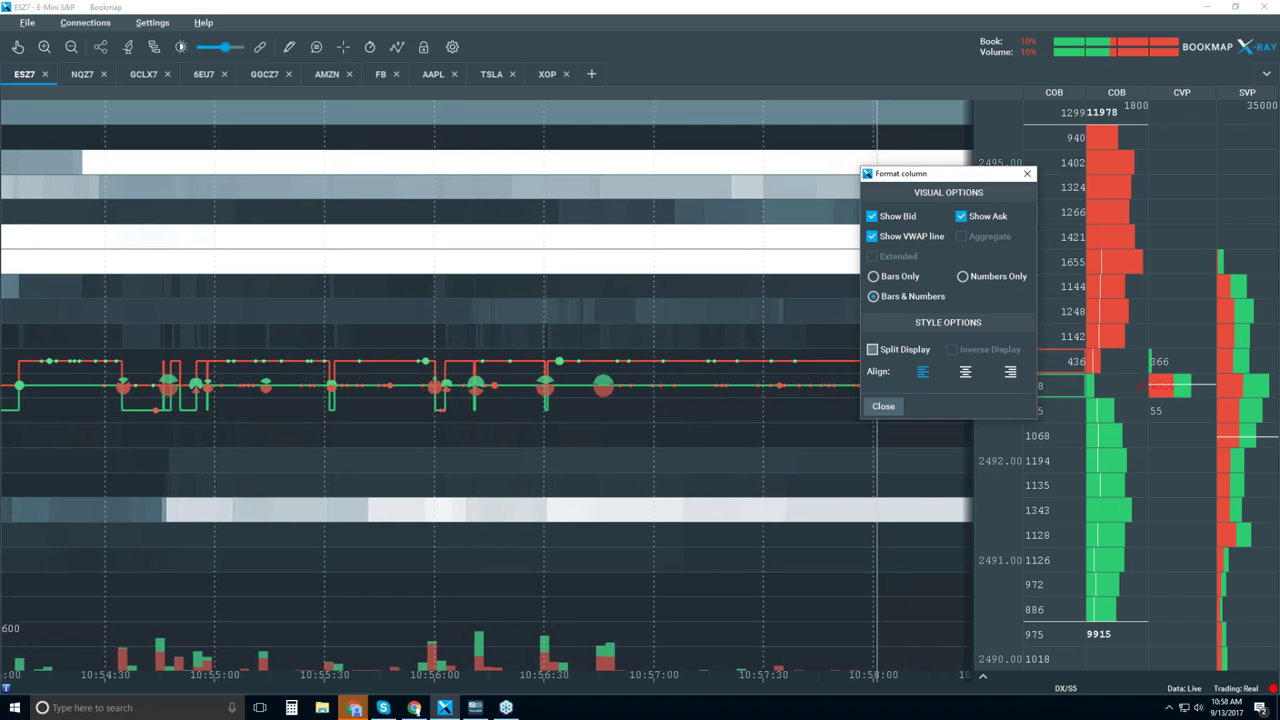
click(965, 373)
click(1009, 372)
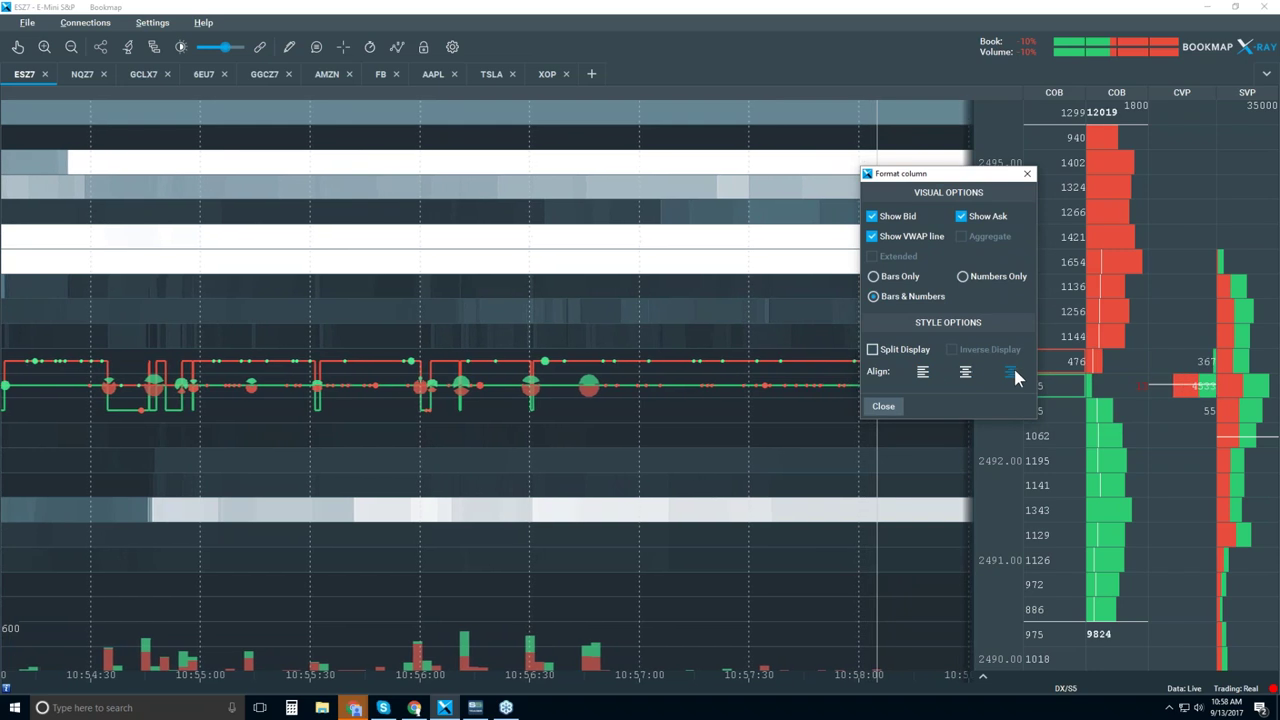
click(922, 372)
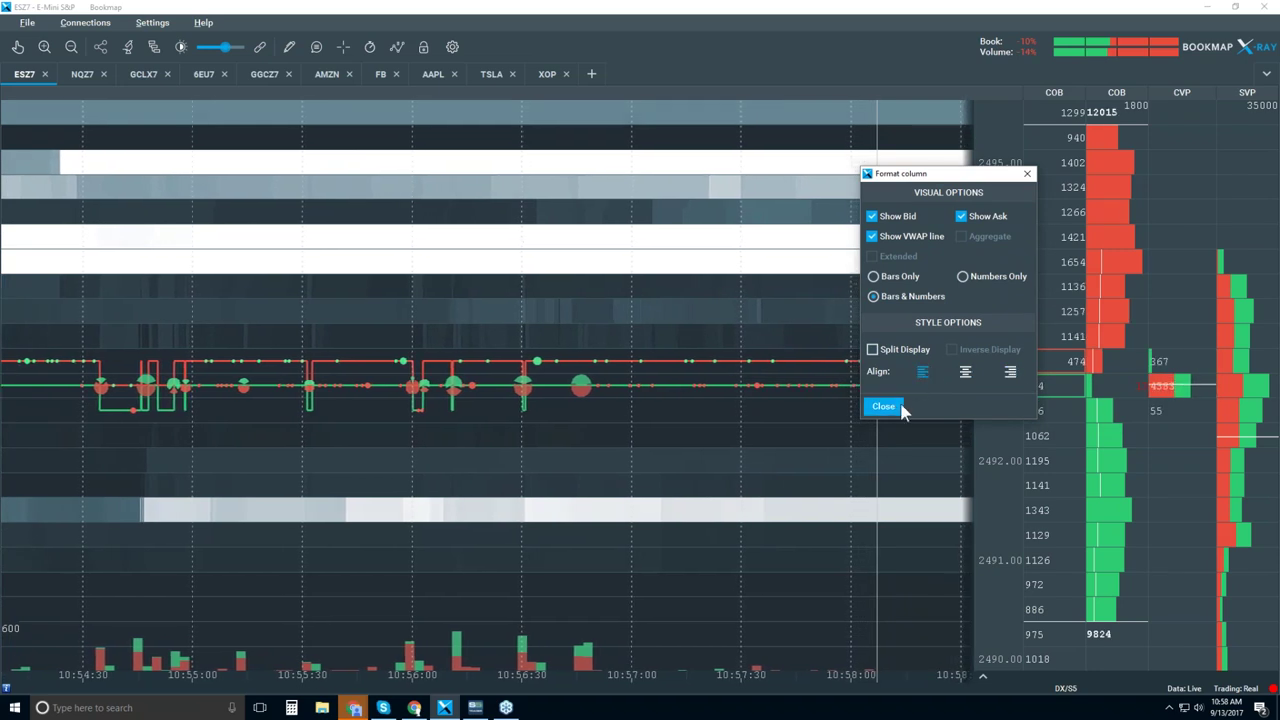
click(895, 410)
- Draw a horizontal line across the ESZ7 chart at about 2493.25 and leave drawing mode
scroll(903, 345, down, 3)
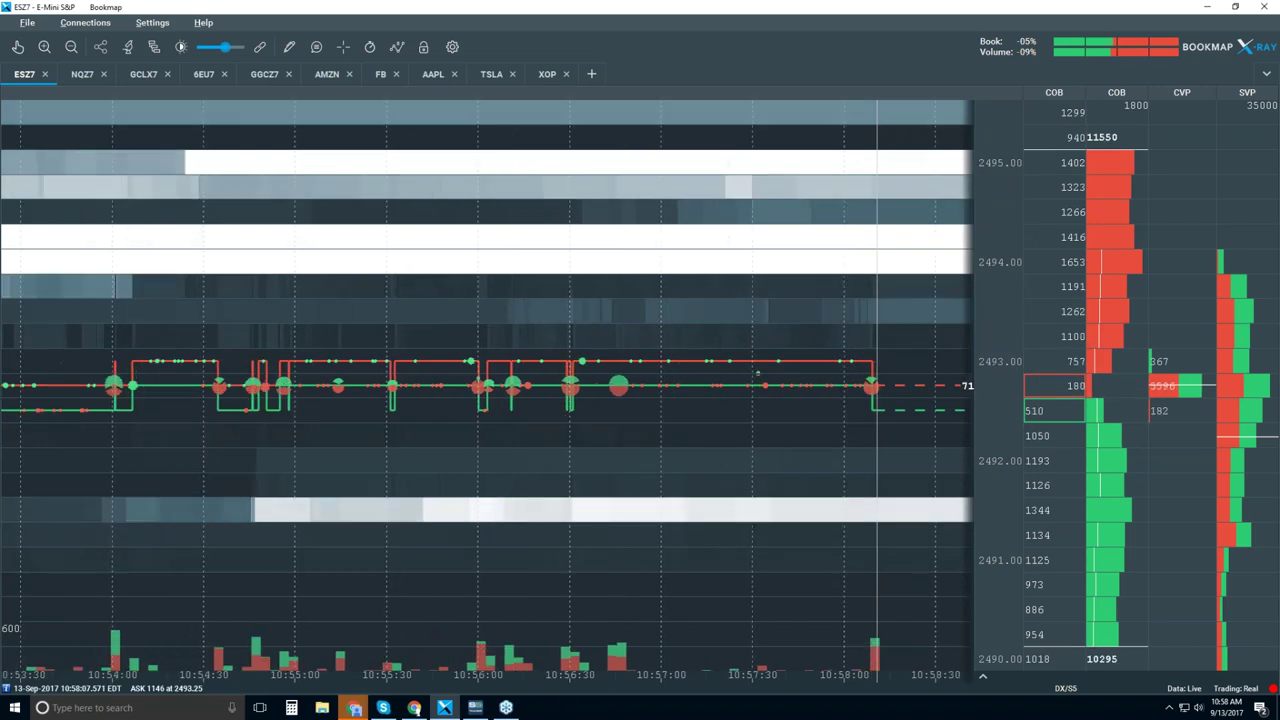
scroll(903, 345, down, 3)
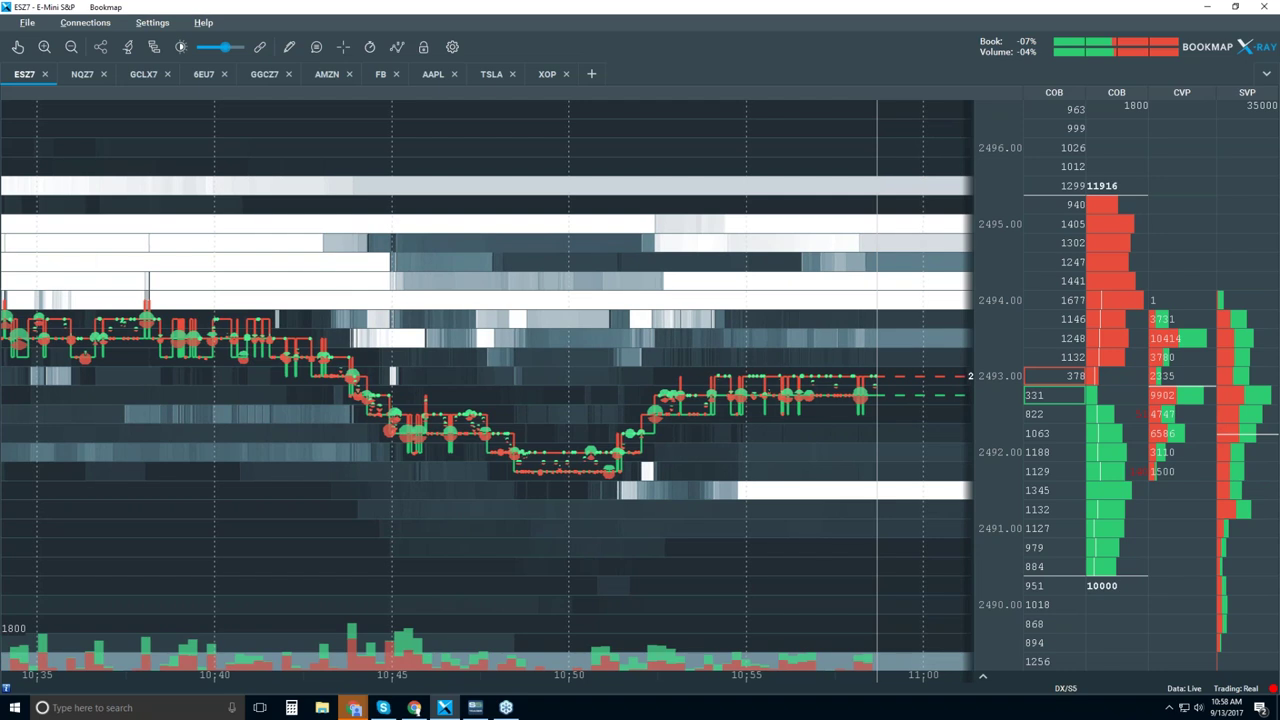
scroll(760, 405, down, 3)
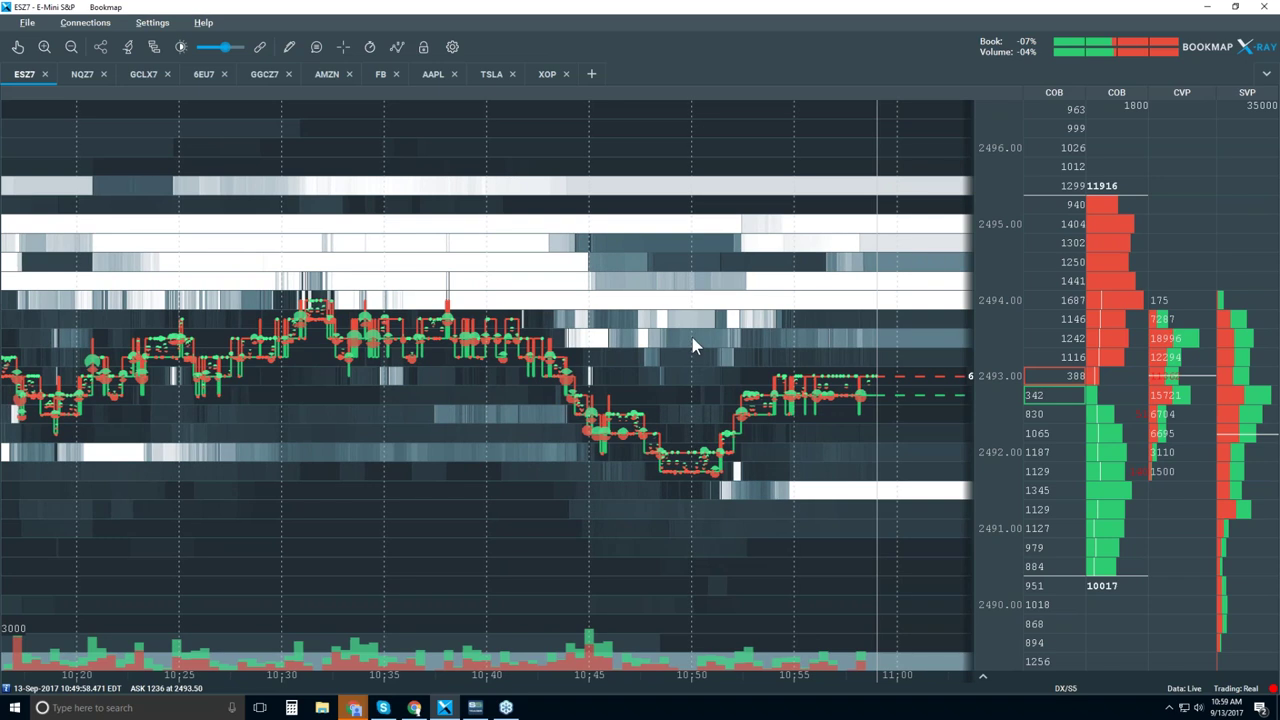
scroll(692, 341, down, 3)
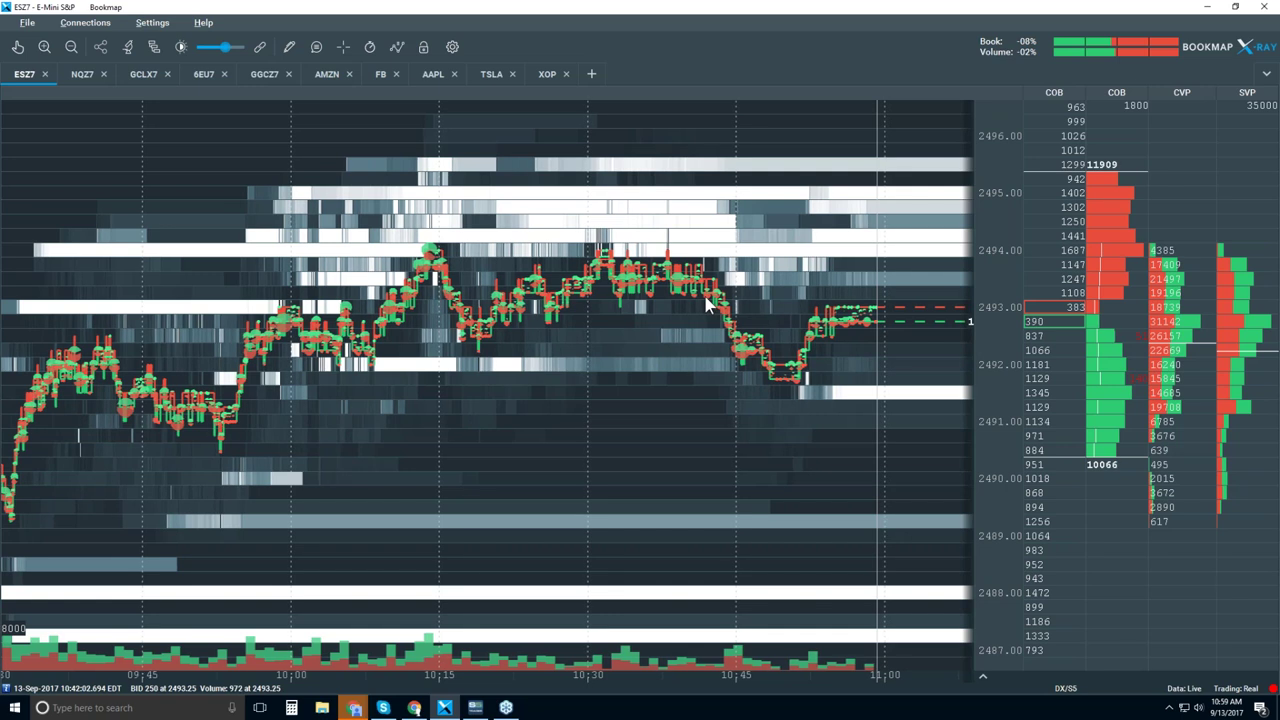
click(128, 48)
click(860, 139)
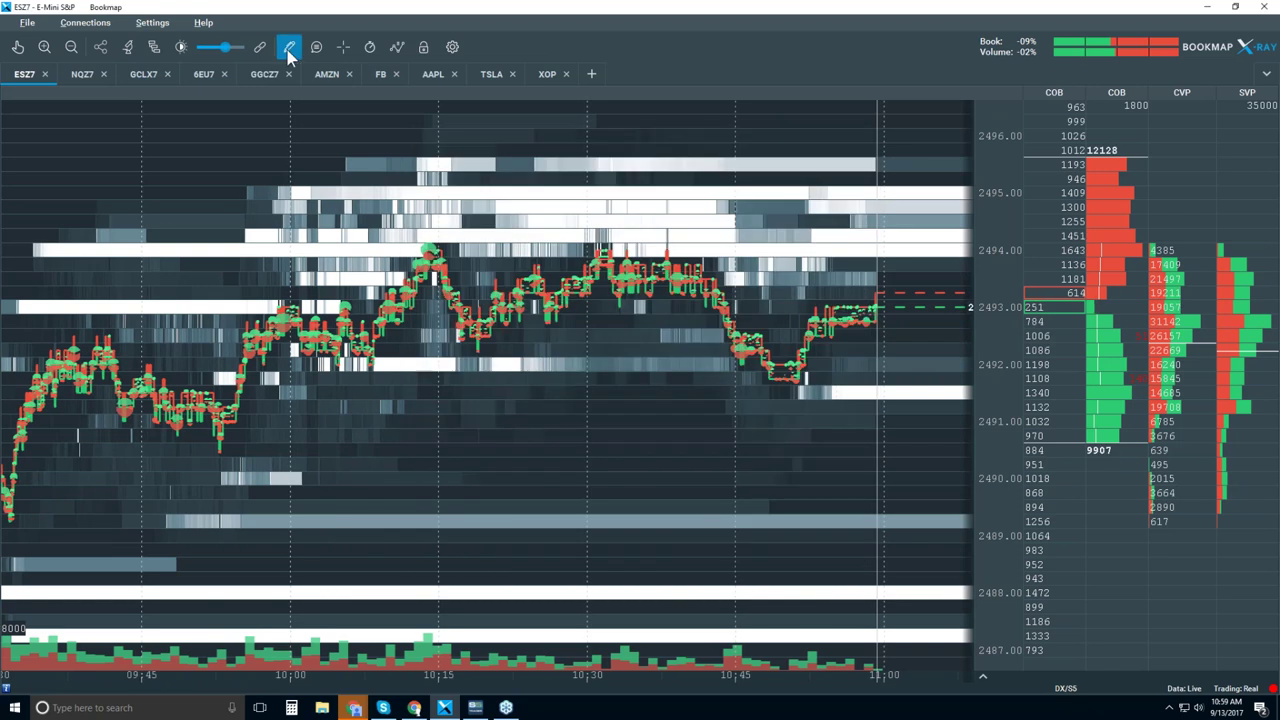
click(289, 47)
click(345, 205)
click(345, 296)
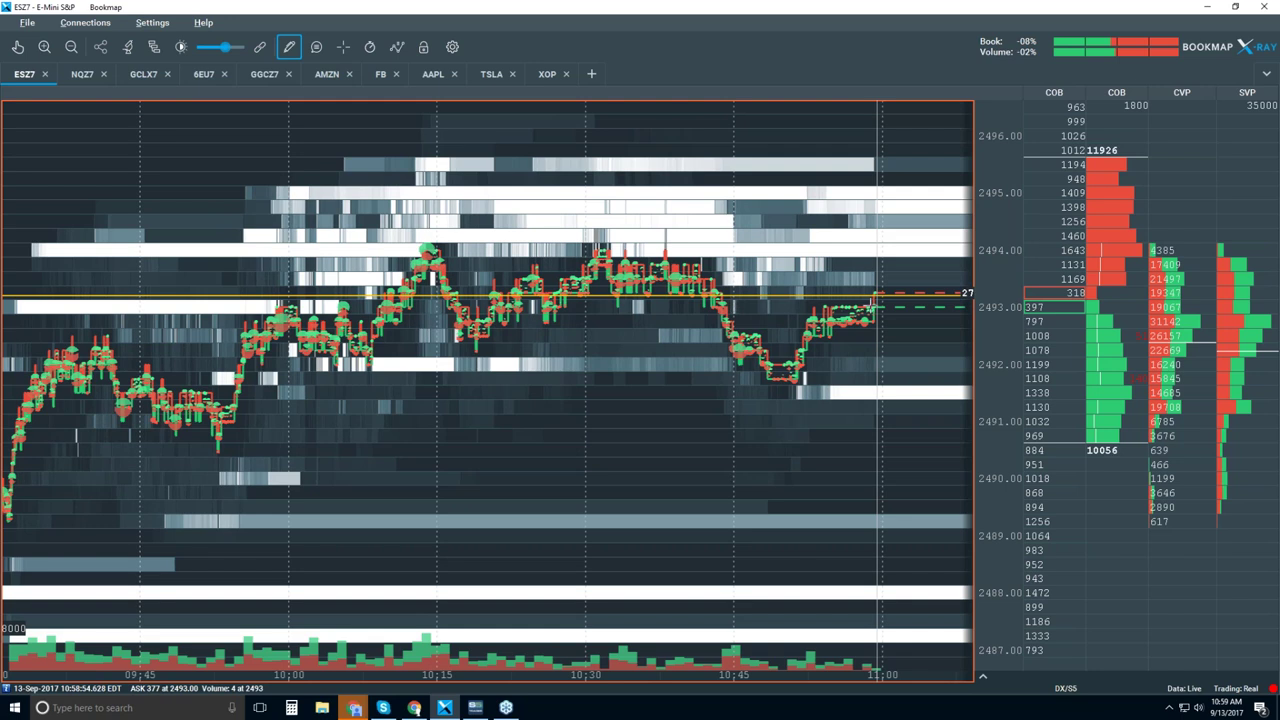
click(289, 47)
click(301, 79)
- Examine trades, heatmap liquidity and CVP volume around the horizontal line at both close and wide time ranges up to 11:00
scroll(801, 226, up, 3)
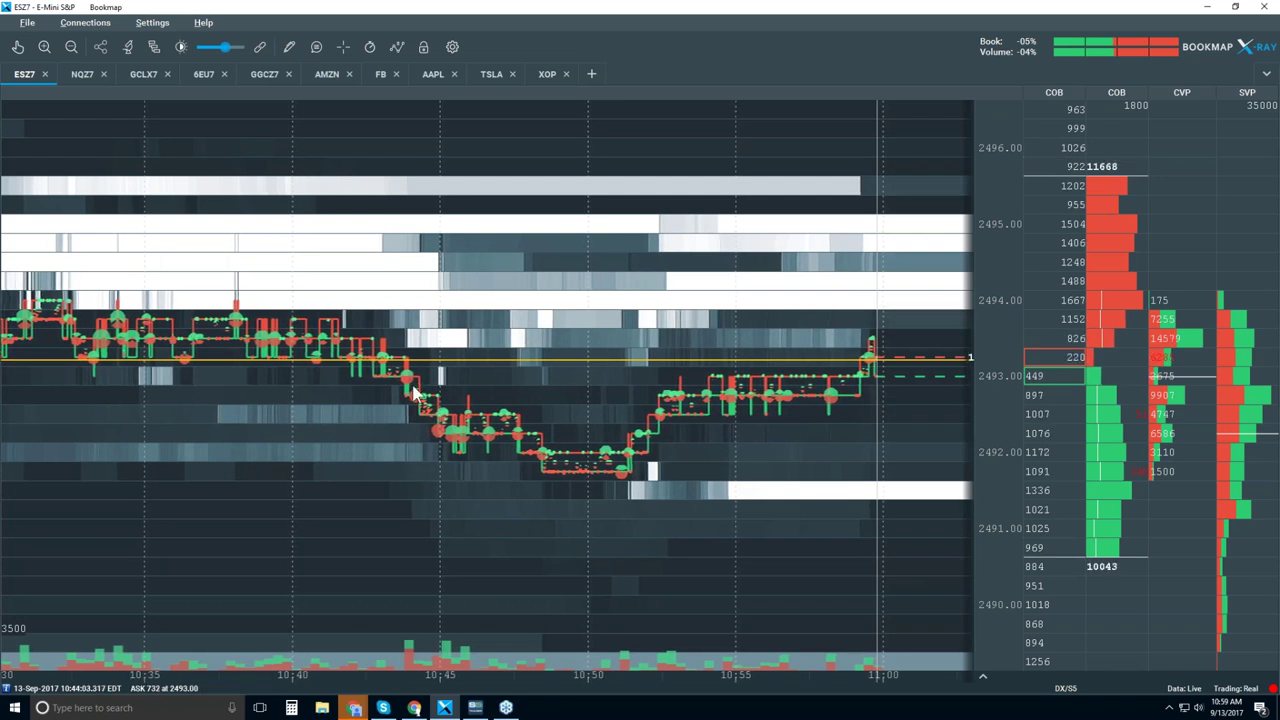
scroll(413, 390, down, 1)
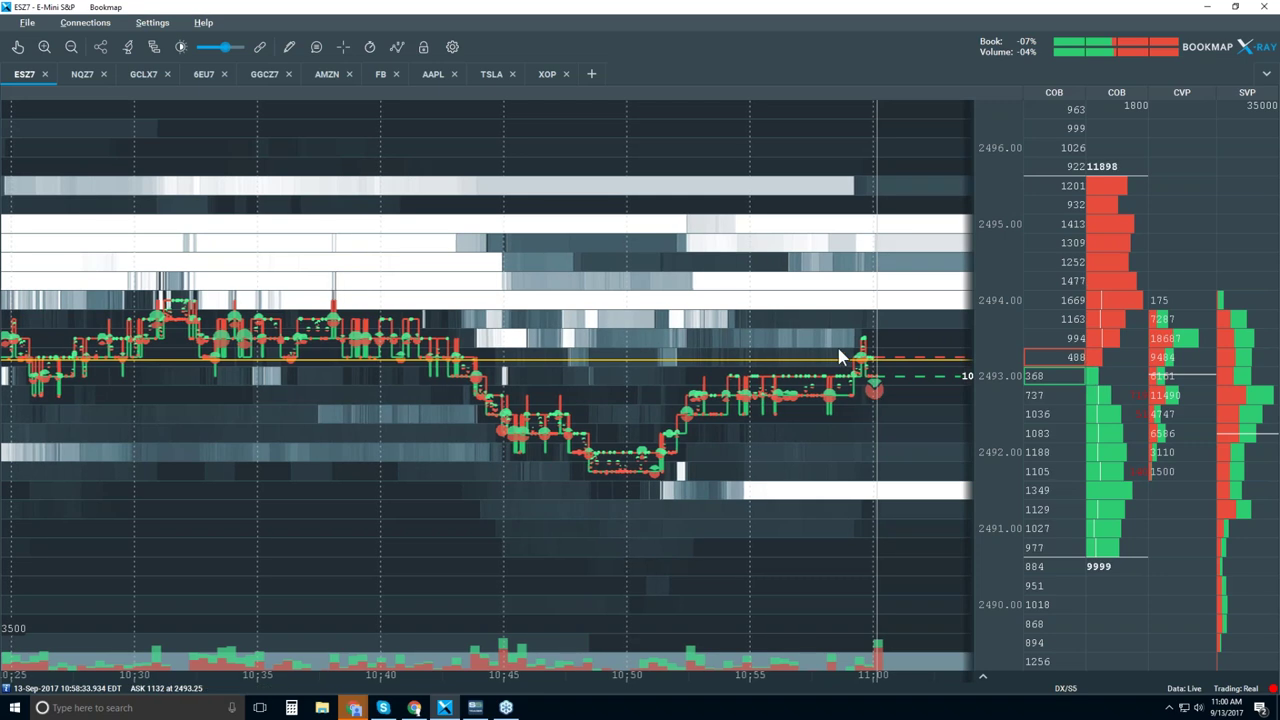
scroll(840, 368, up, 3)
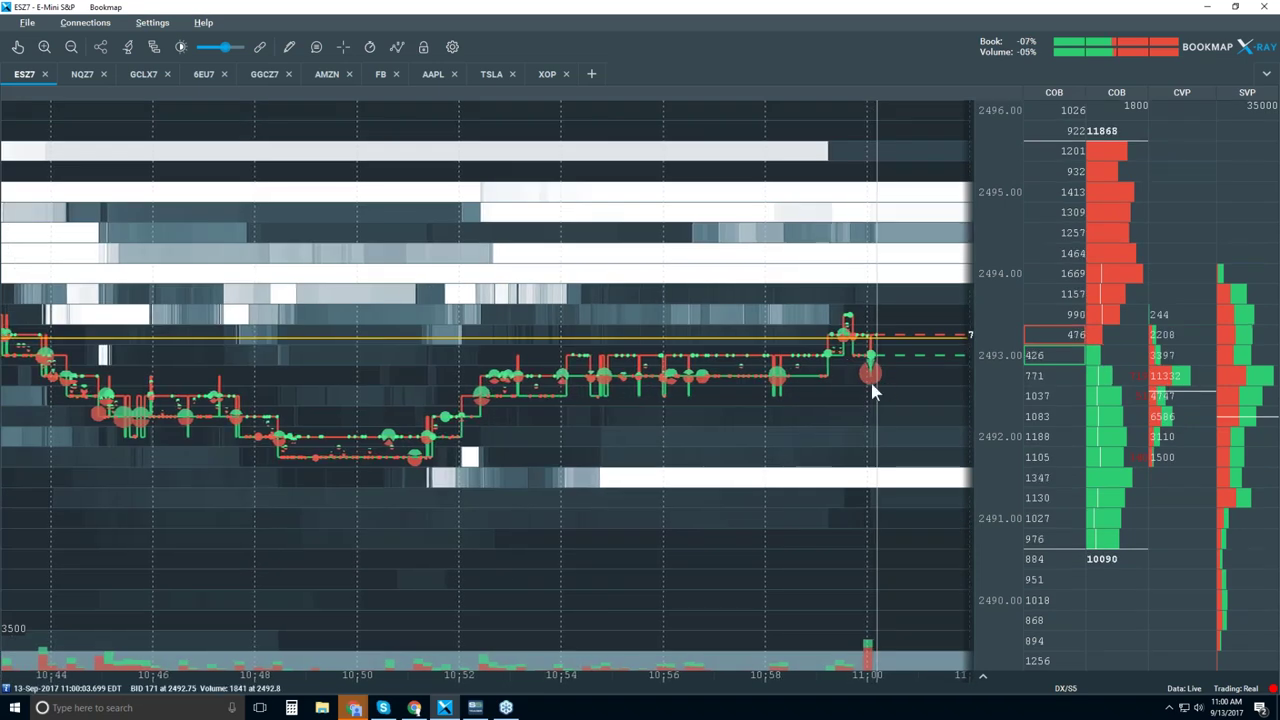
scroll(880, 378, down, 1)
scroll(815, 403, down, 1)
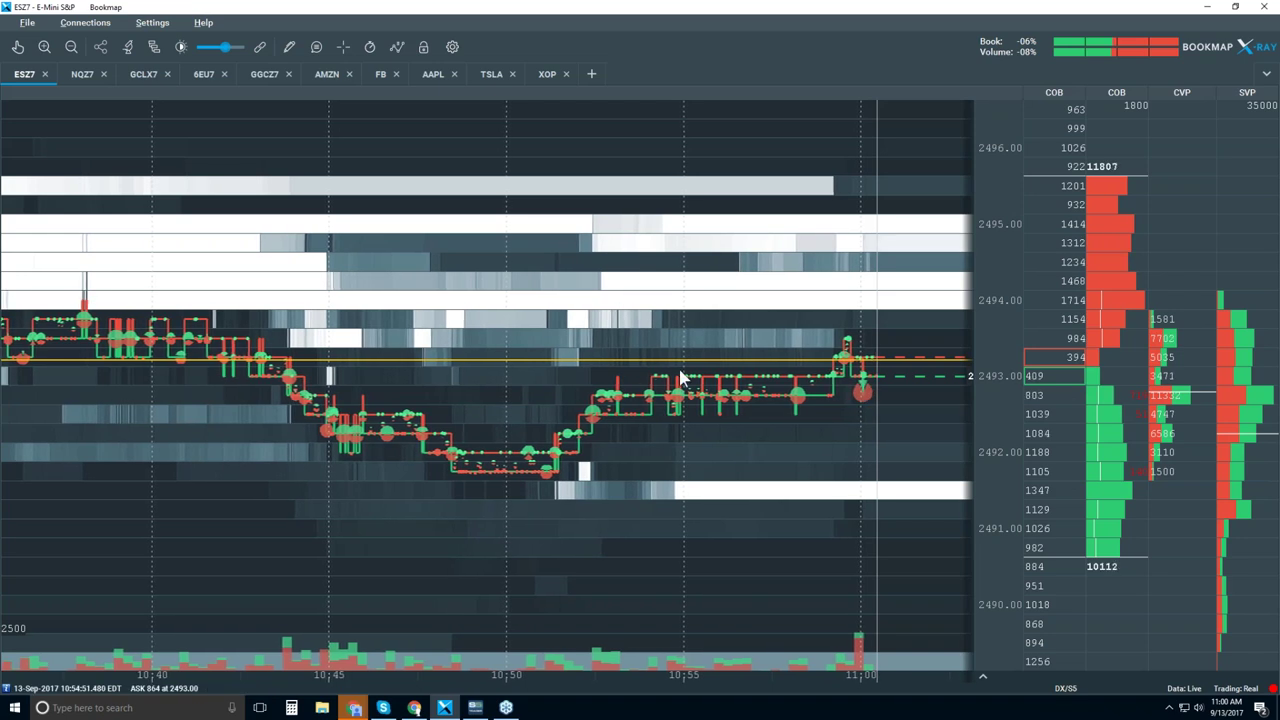
scroll(680, 378, down, 2)
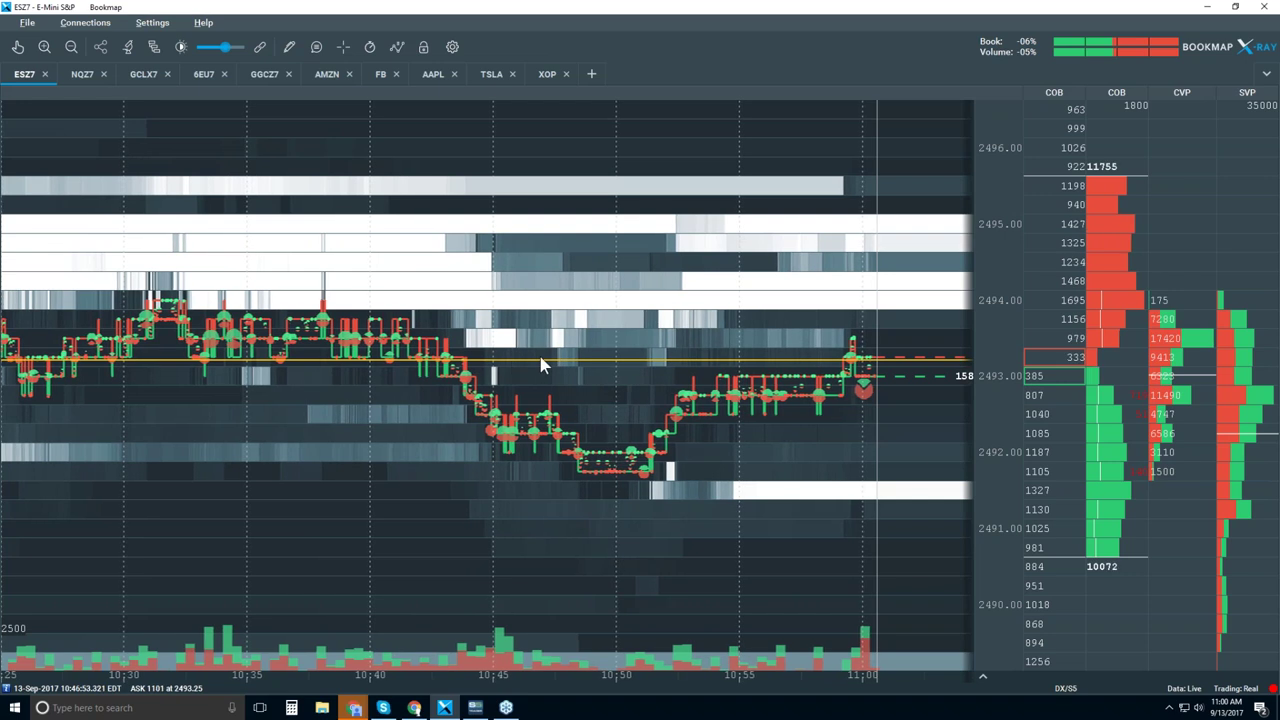
scroll(540, 365, down, 3)
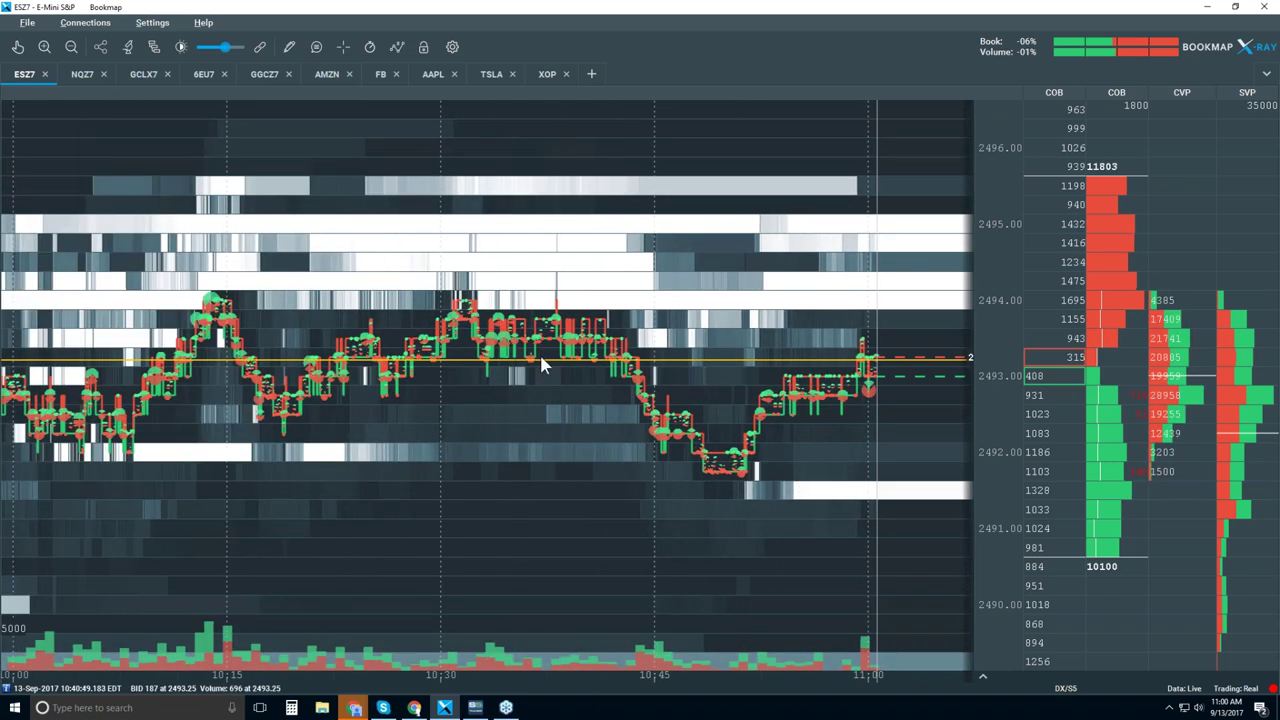